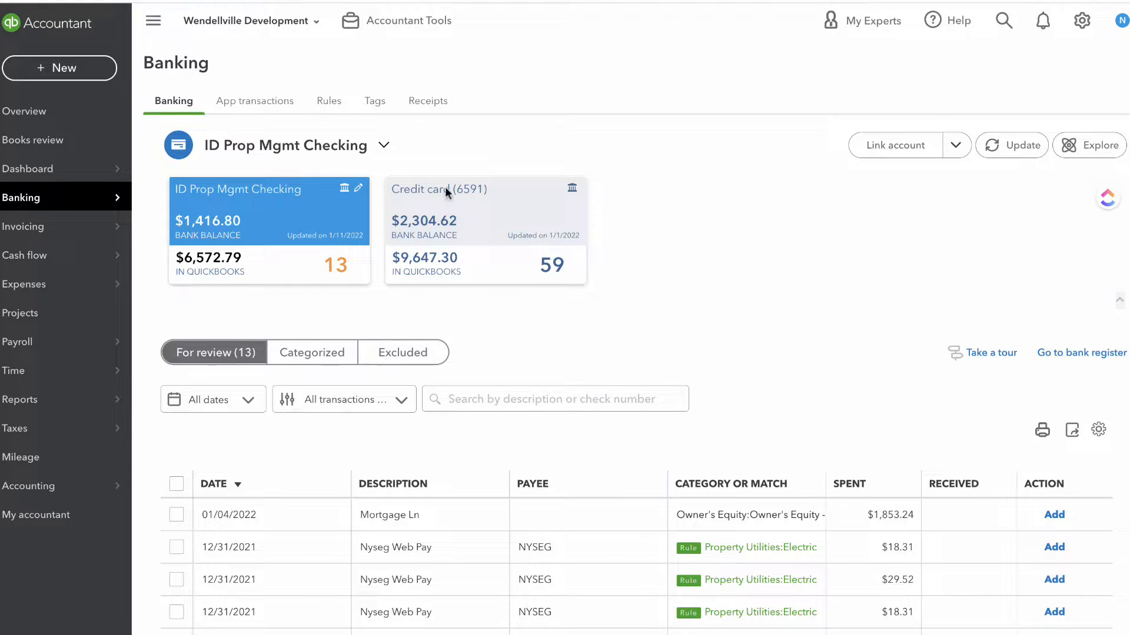
Step: Collapse the navigation sidebar and look through the ID Prop Mgmt Checking transactions waiting for review
scroll(748, 212, down, 2)
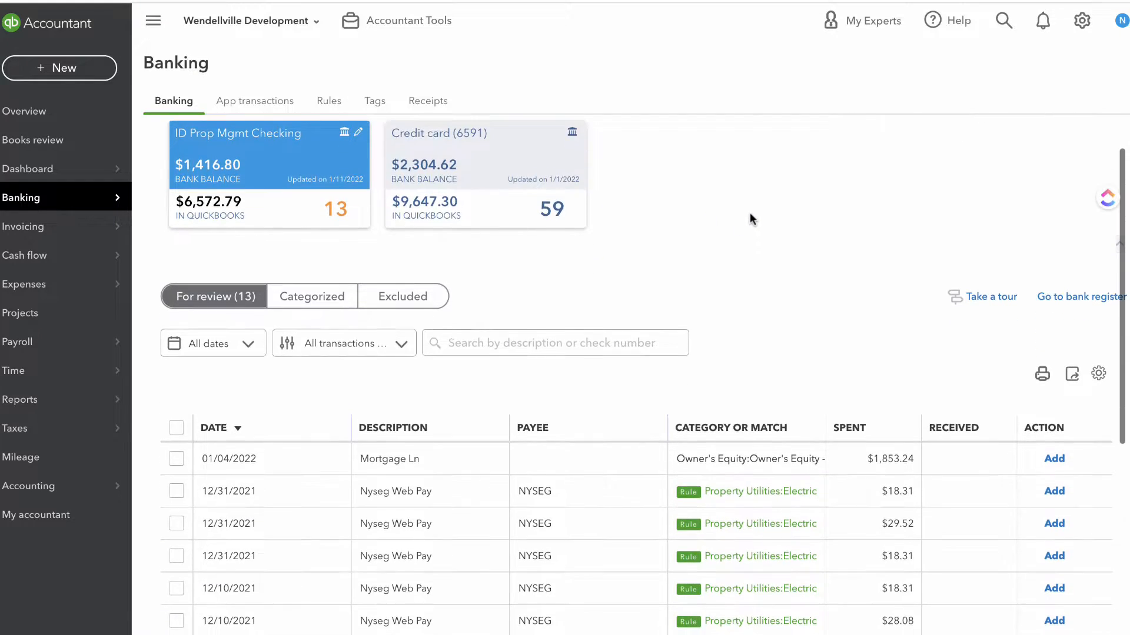
scroll(743, 218, up, 1)
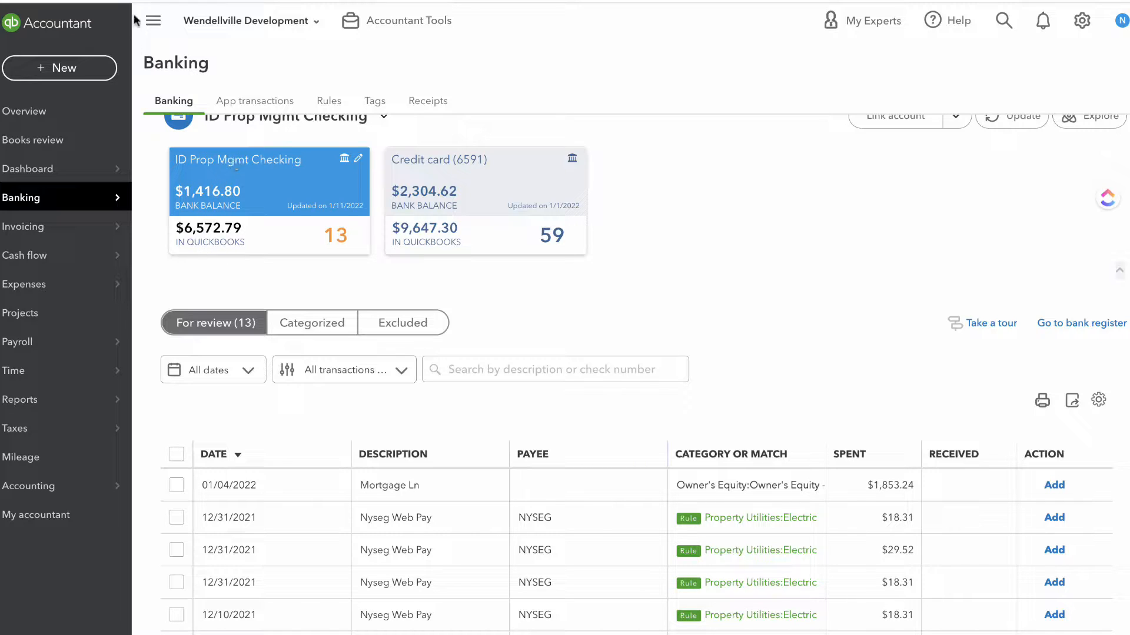
click(153, 20)
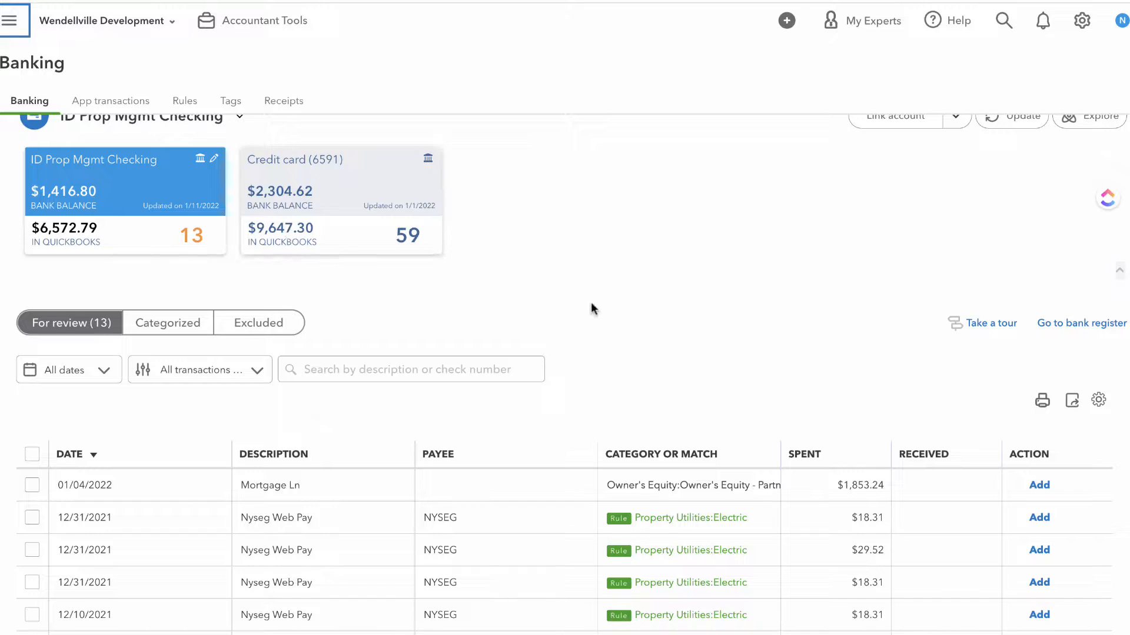
scroll(591, 303, down, 2)
scroll(592, 304, down, 3)
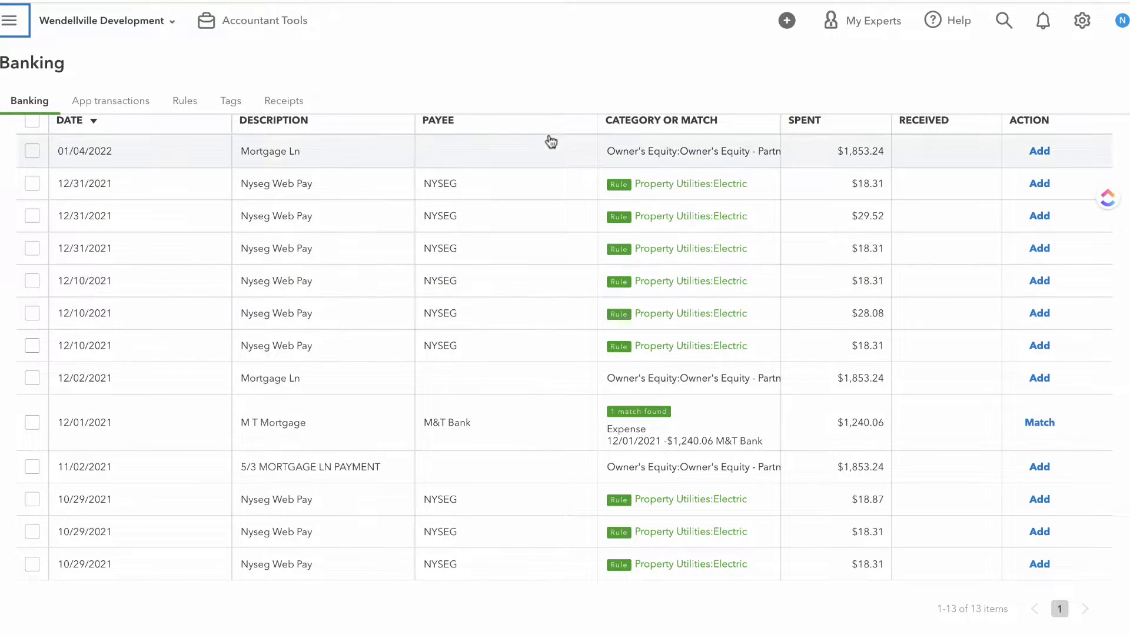
scroll(558, 529, up, 4)
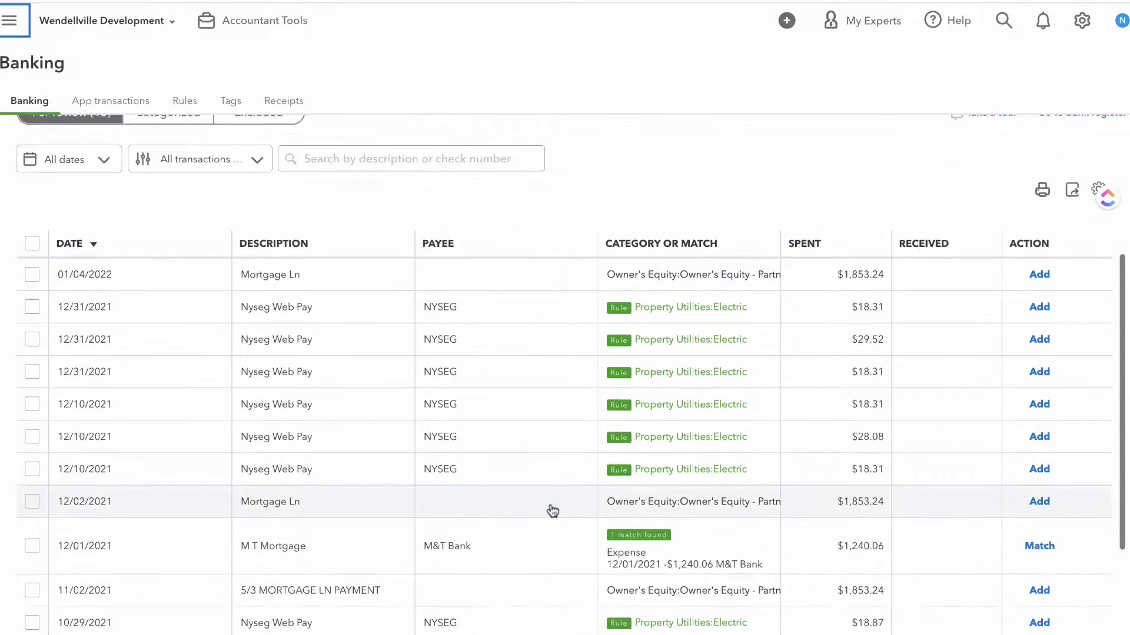
scroll(556, 507, up, 2)
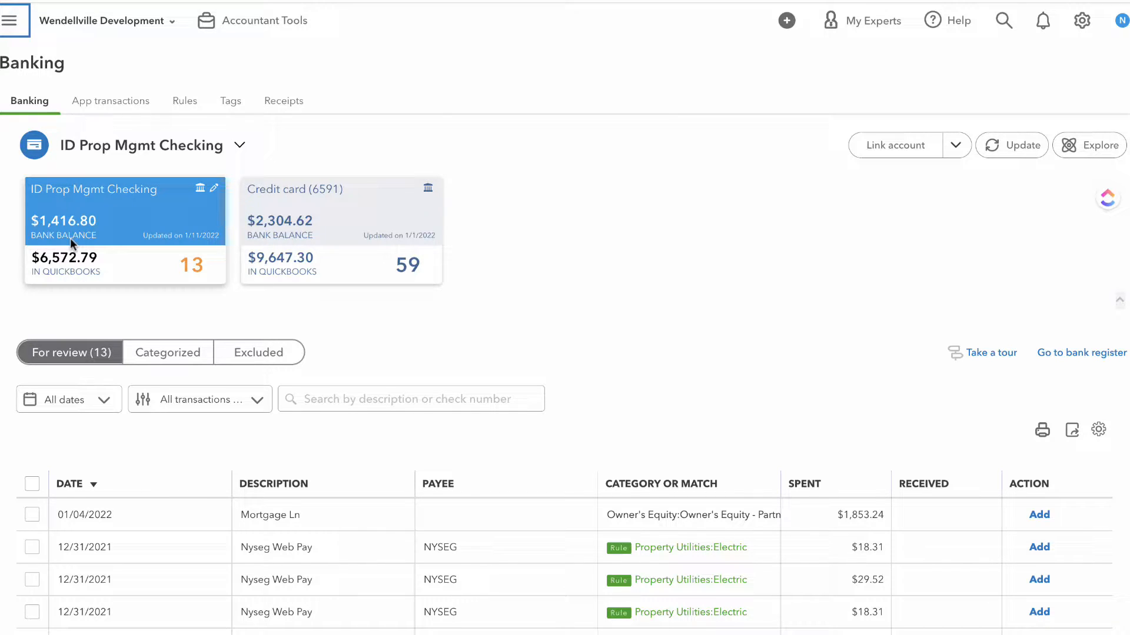
Step: Start linking an account from a different bank, search for "north" and choose Northwest
click(883, 152)
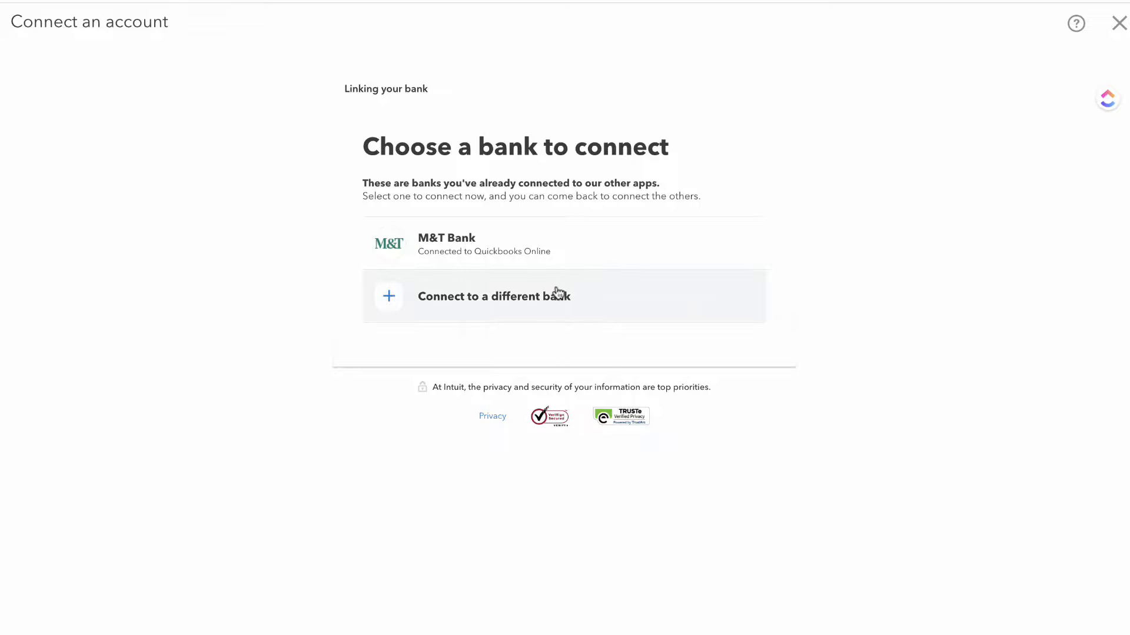
click(539, 296)
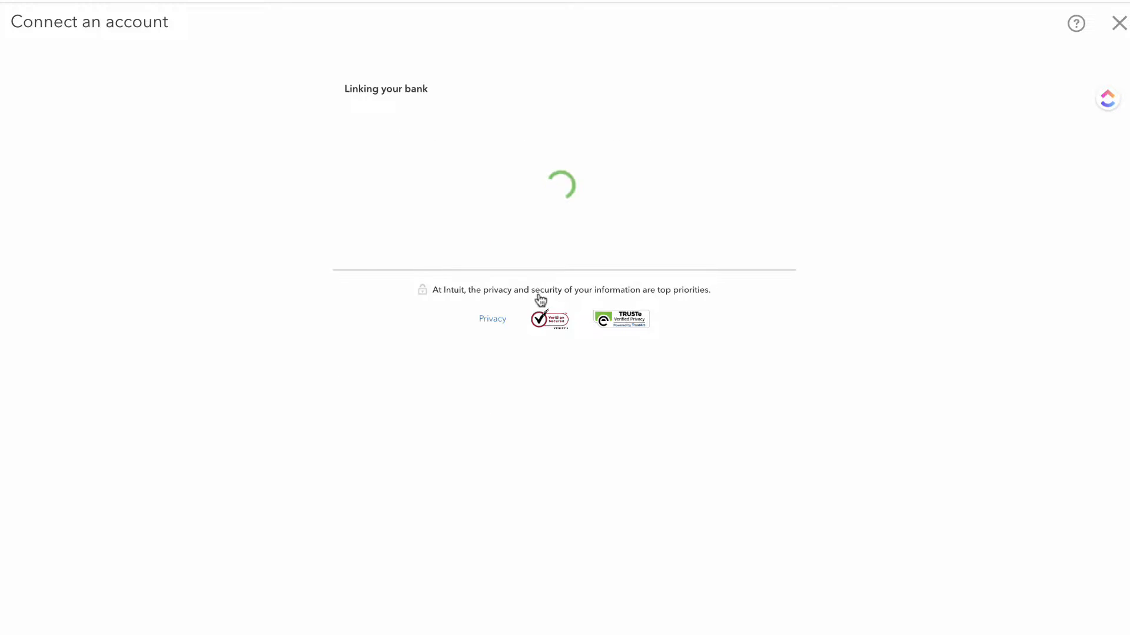
text(no)
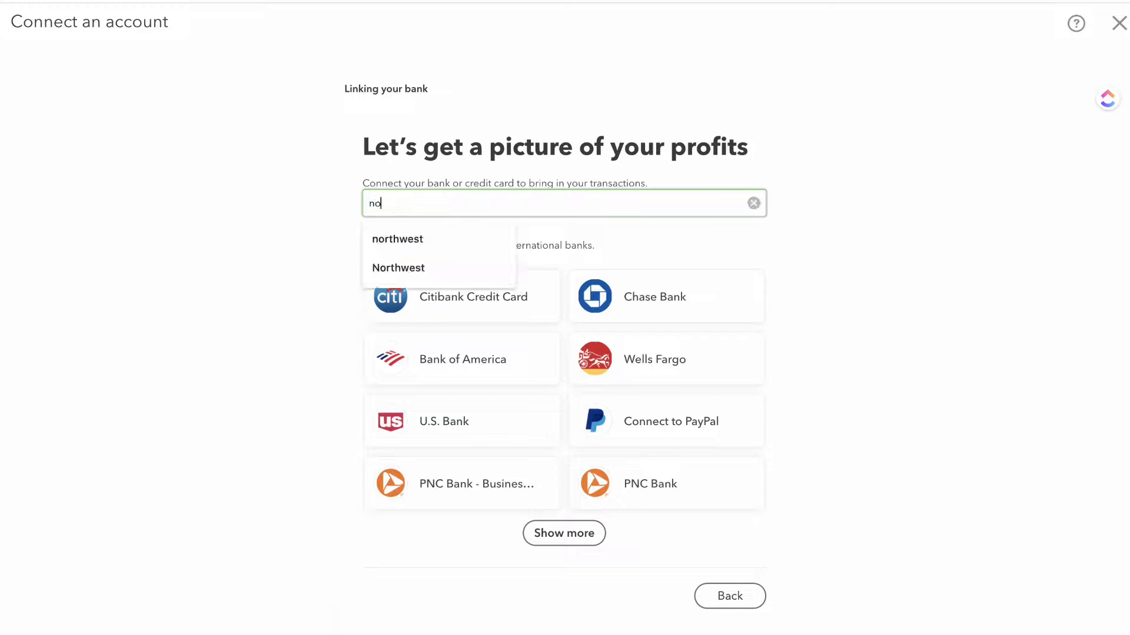
text(rth)
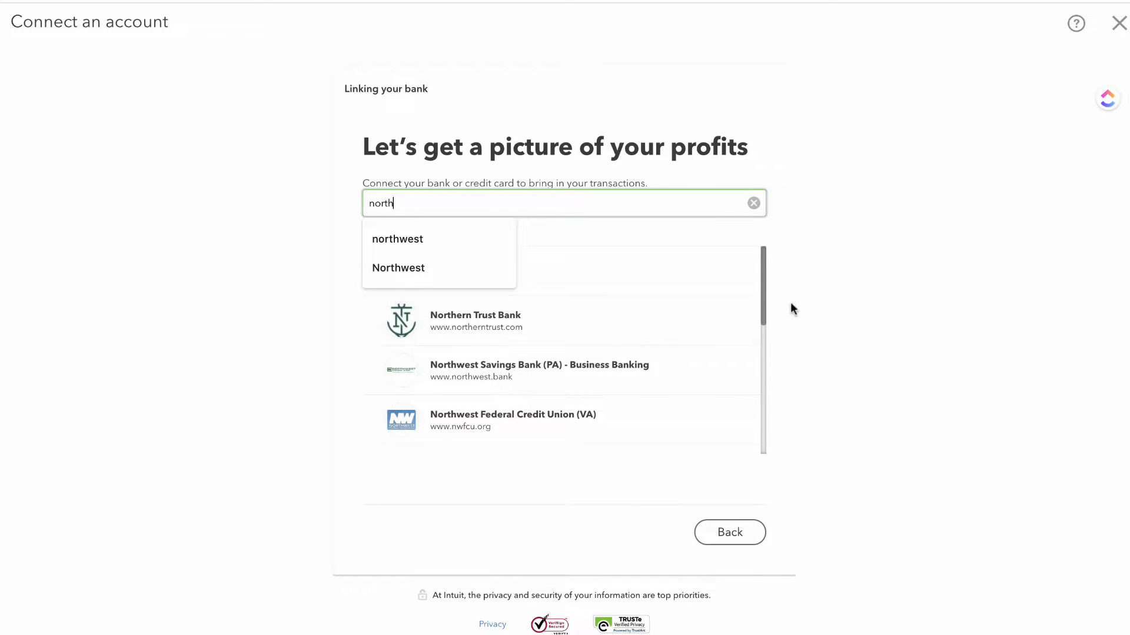
click(774, 268)
click(519, 270)
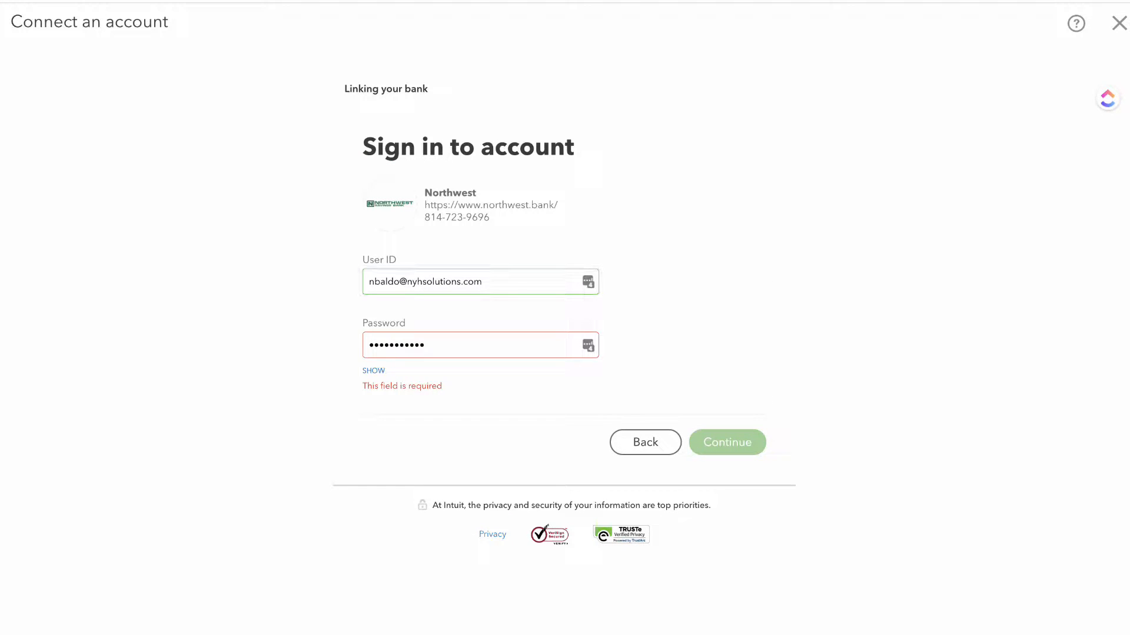
Step: Replace the prefilled Northwest sign-in details with the bank user ID and account password, and submit them
click(500, 284)
key(super+a)
key(super+v)
key(Tab)
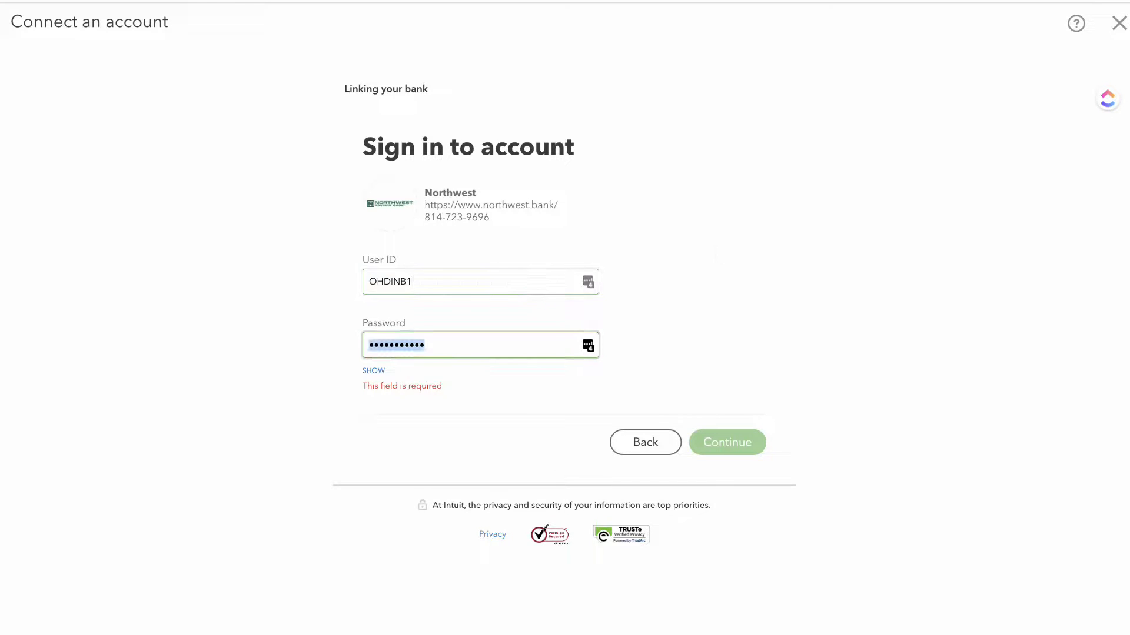
key(super+Tab)
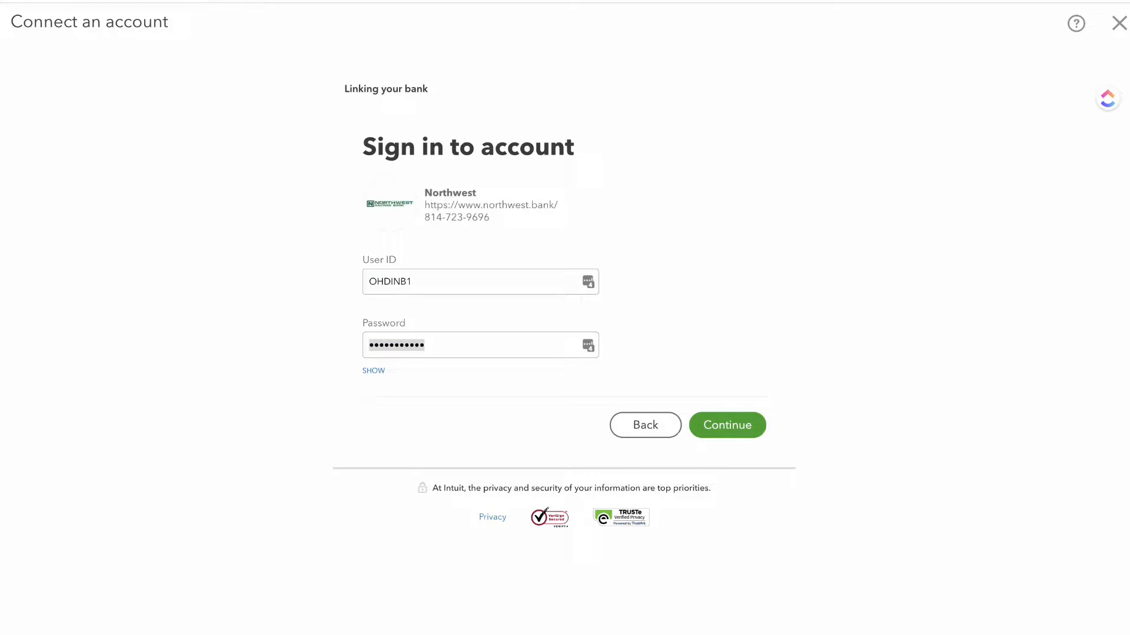
click(419, 366)
key(super+v)
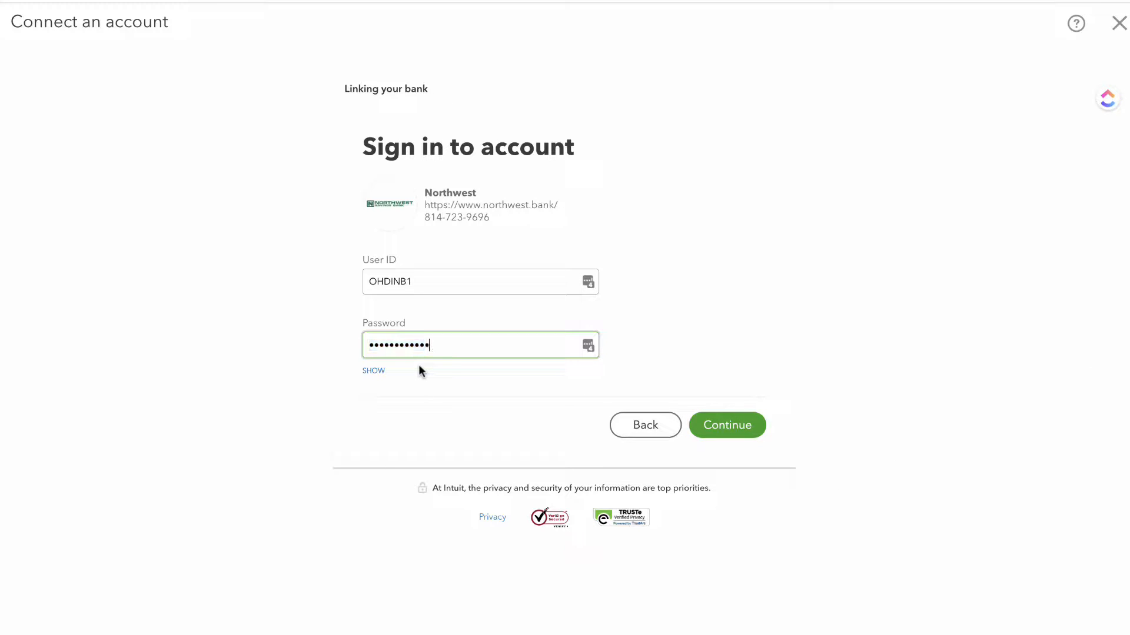
click(741, 427)
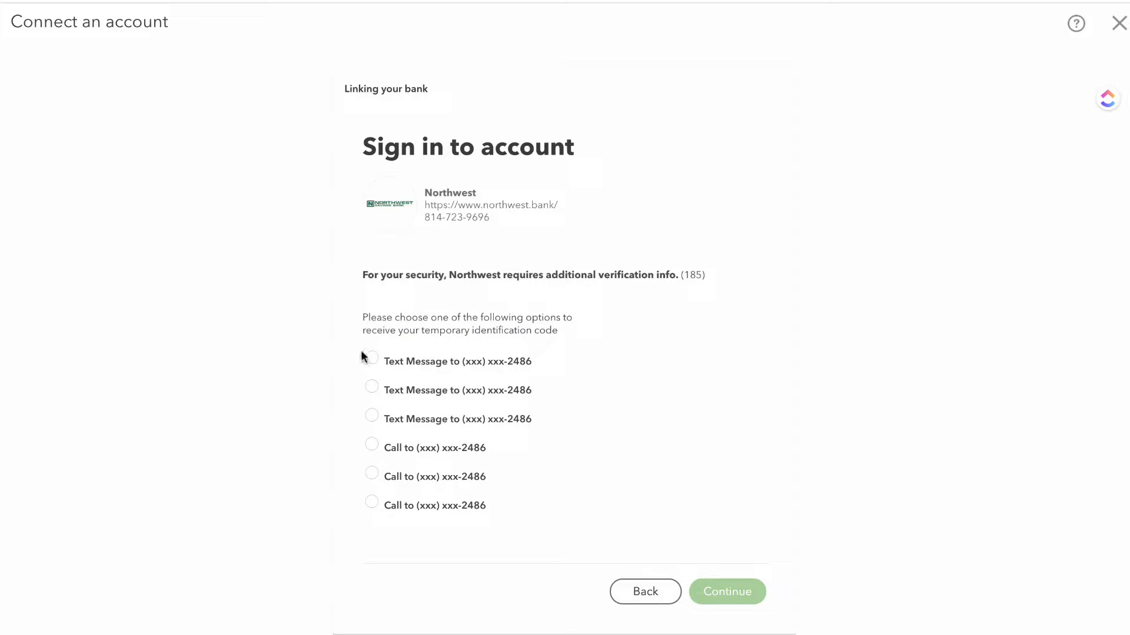
Step: Request the temporary identification code by text message, then enter and submit the received verification code
click(406, 414)
click(706, 587)
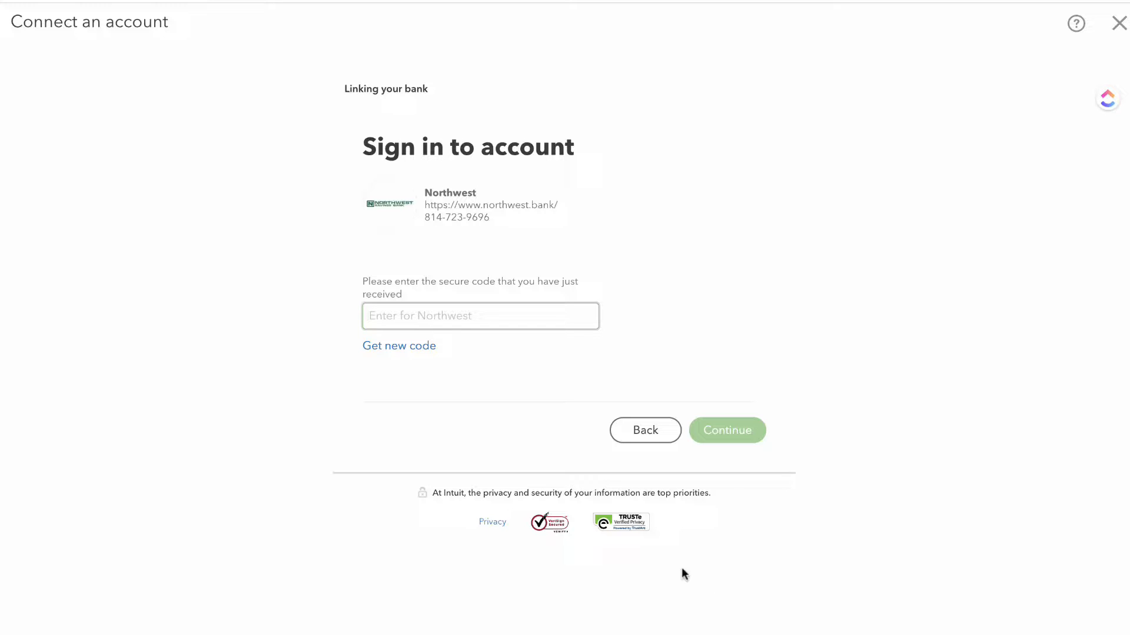
click(497, 317)
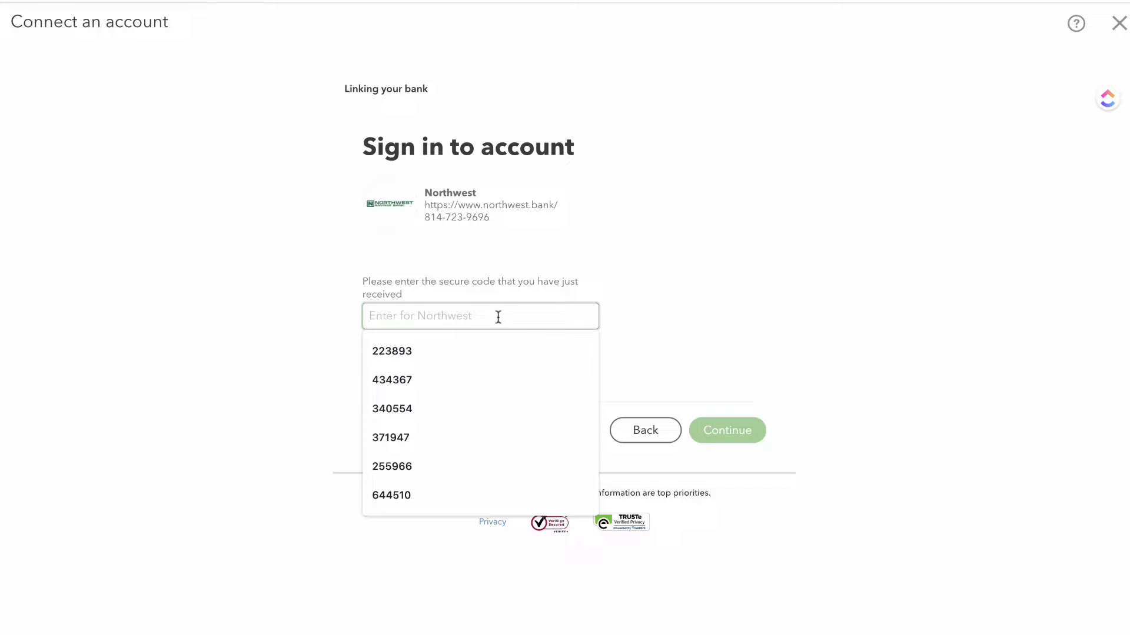
click(744, 430)
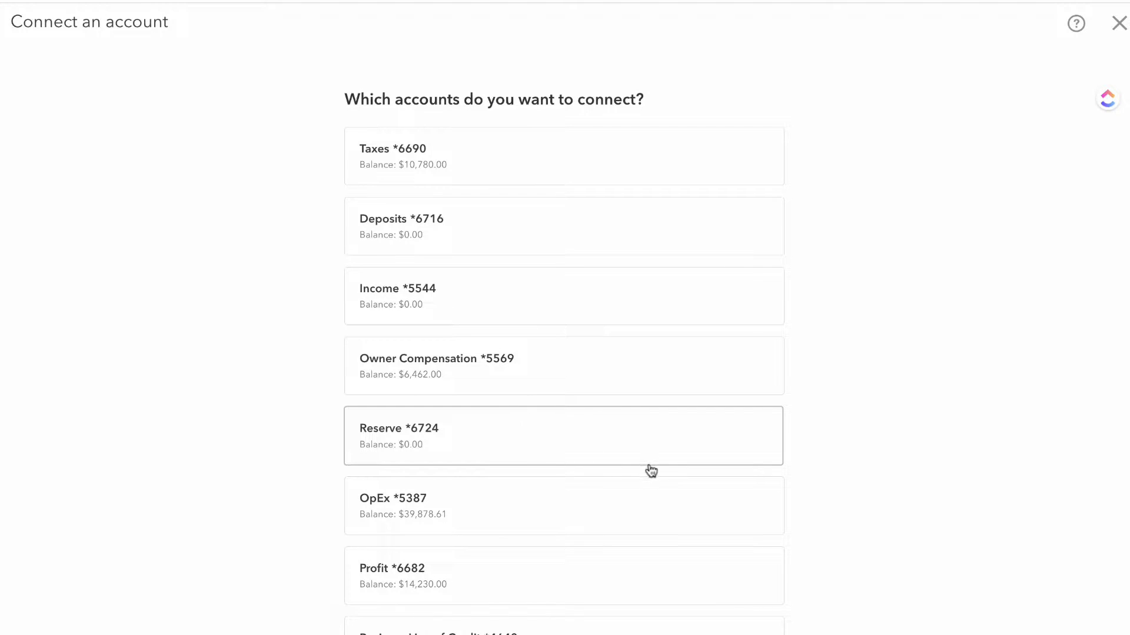
Step: Select the OpEx bank account for connection and start adding a new QuickBooks account for it
scroll(651, 471, down, 1)
scroll(704, 421, up, 1)
scroll(589, 426, down, 1)
click(454, 452)
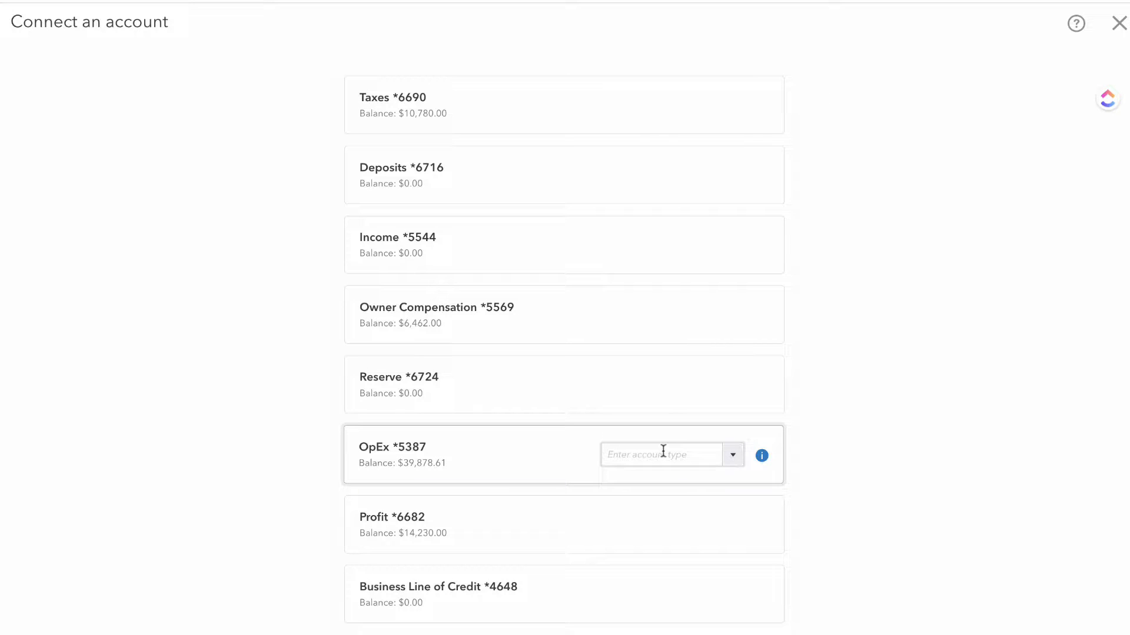
click(733, 457)
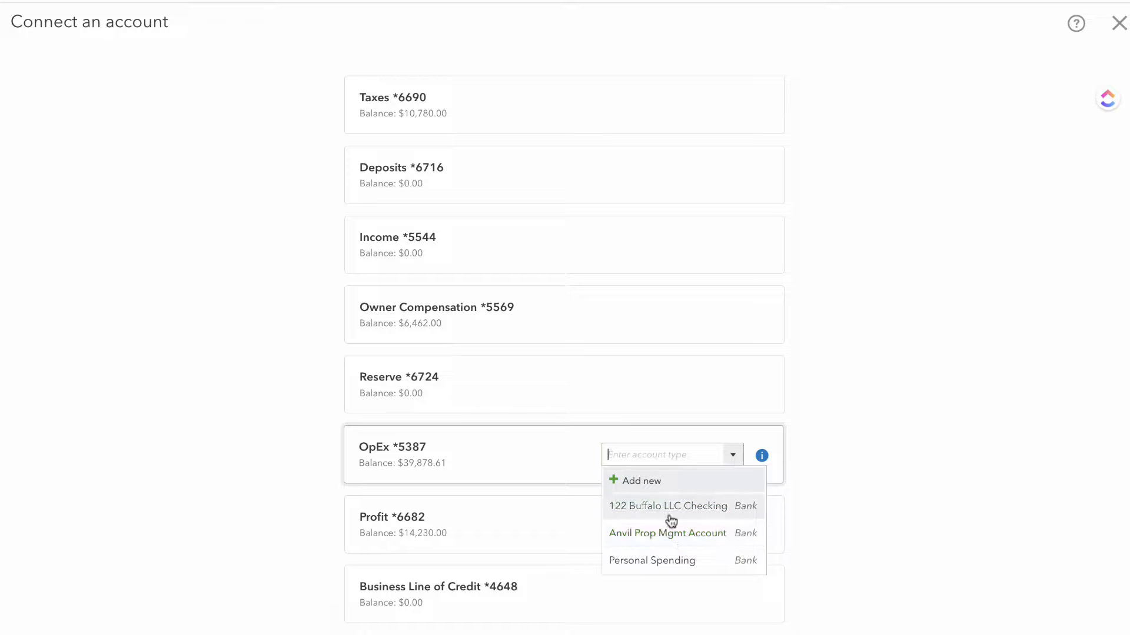
click(632, 487)
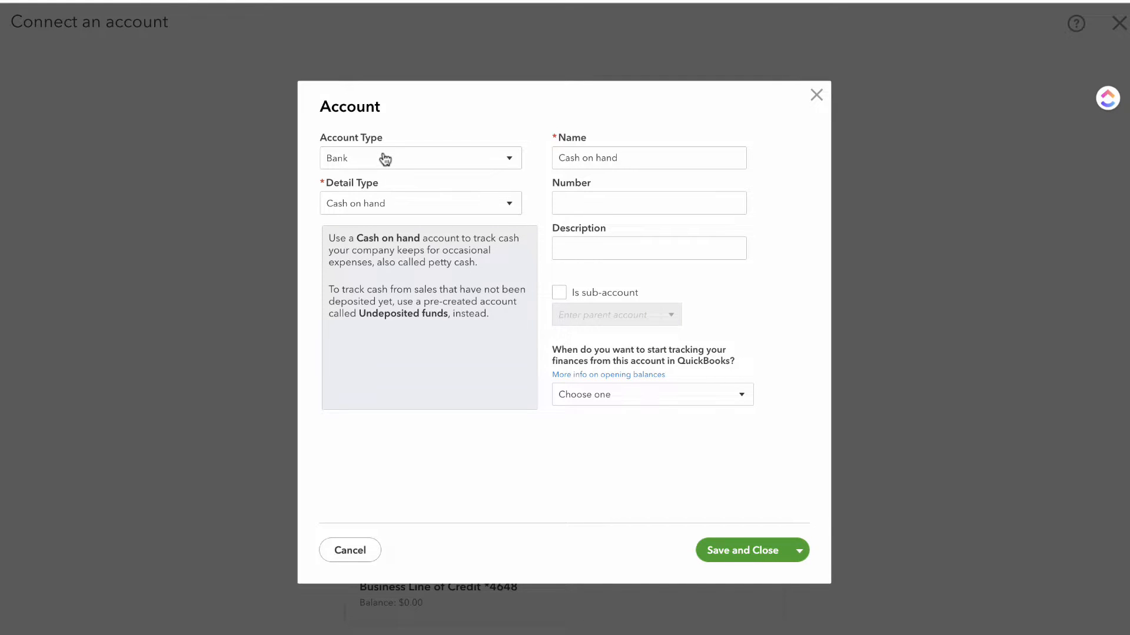
Step: Set the new bank account's detail type to Checking, name it OPEX and save it
click(385, 203)
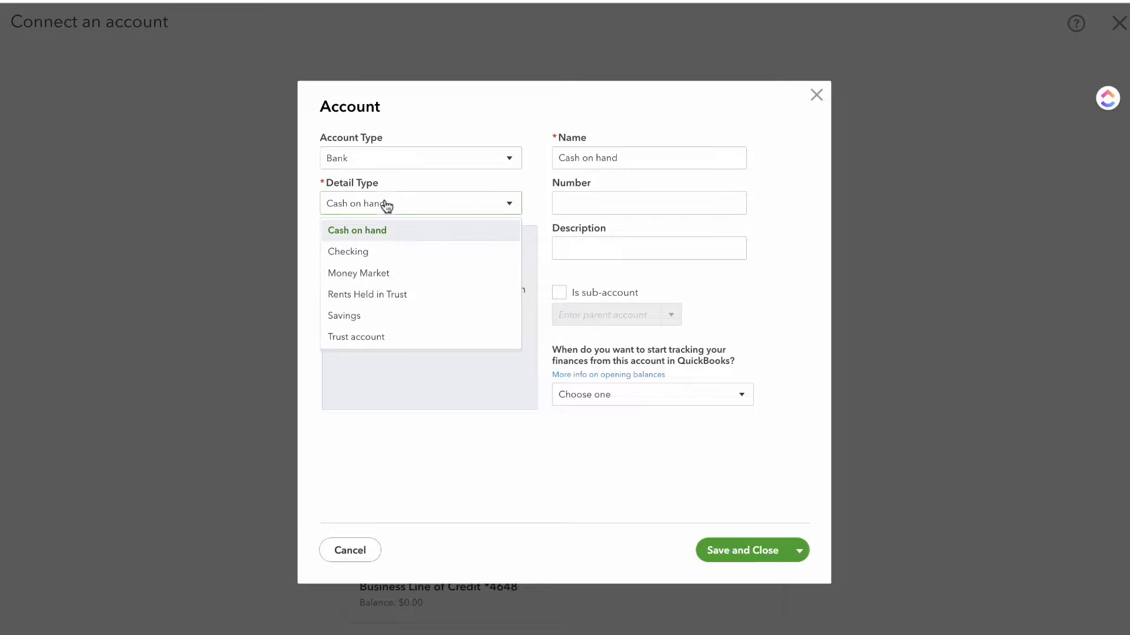
click(385, 262)
drag(585, 156, 559, 156)
key(BackSpace)
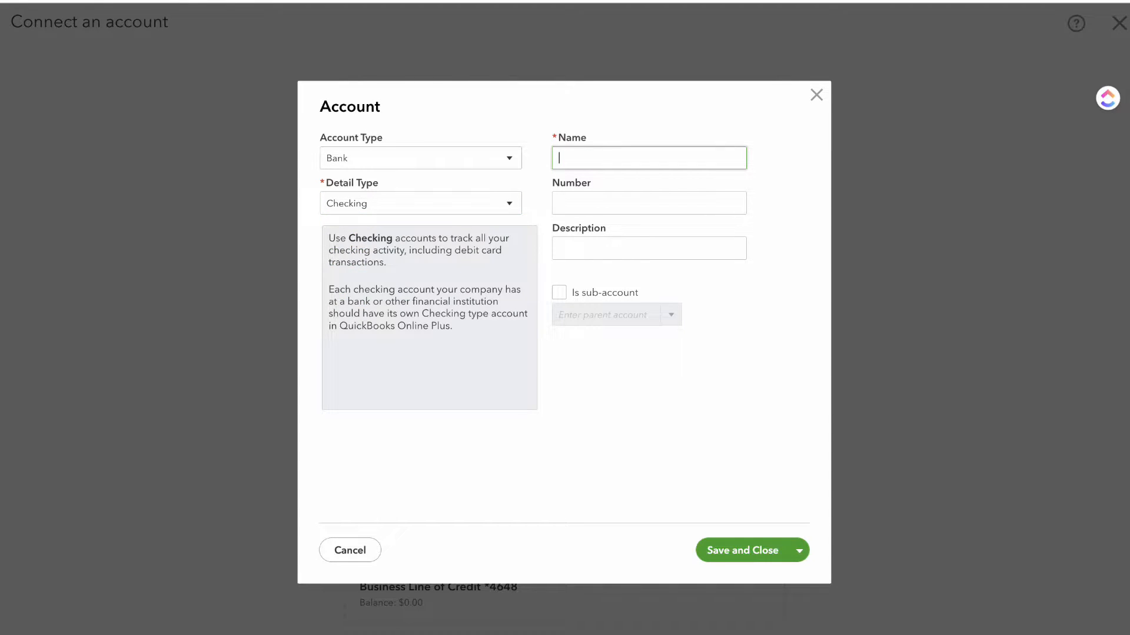
text(OPEX)
click(728, 552)
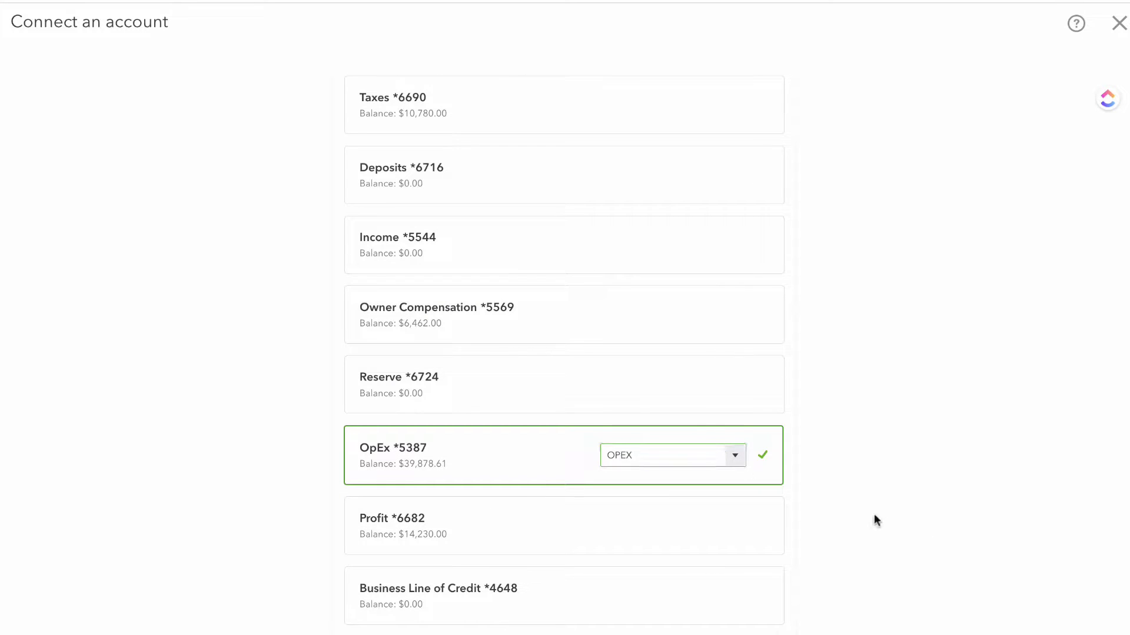
Step: Connect the OpEx account, keeping Last year (01/01/2021) as the transaction start date, and close the connection wizard
scroll(774, 537, down, 4)
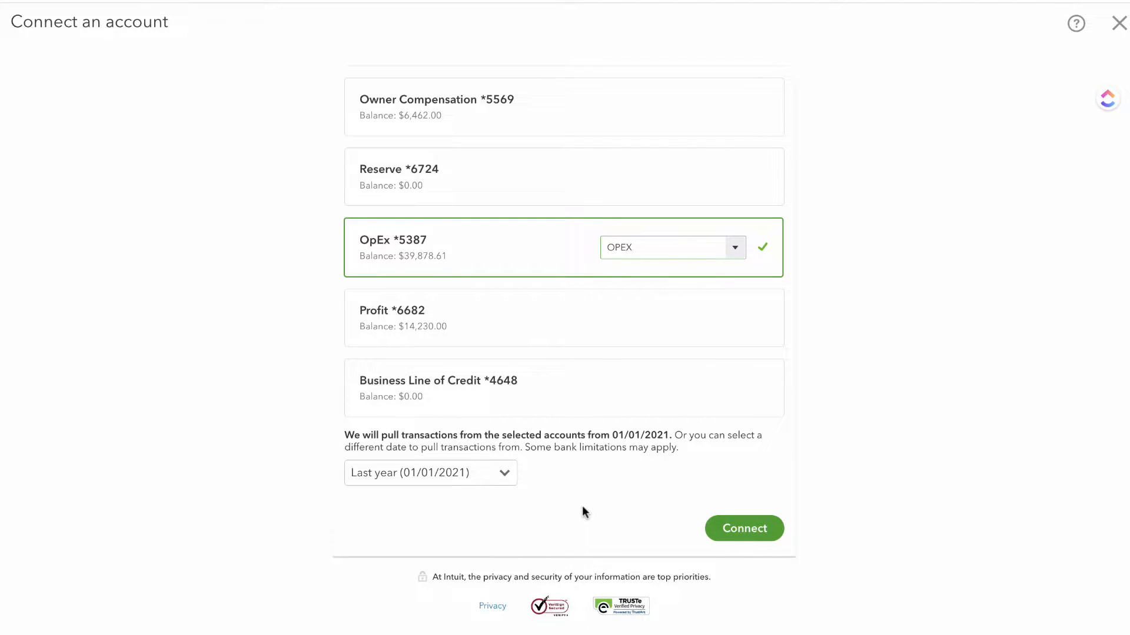
click(505, 475)
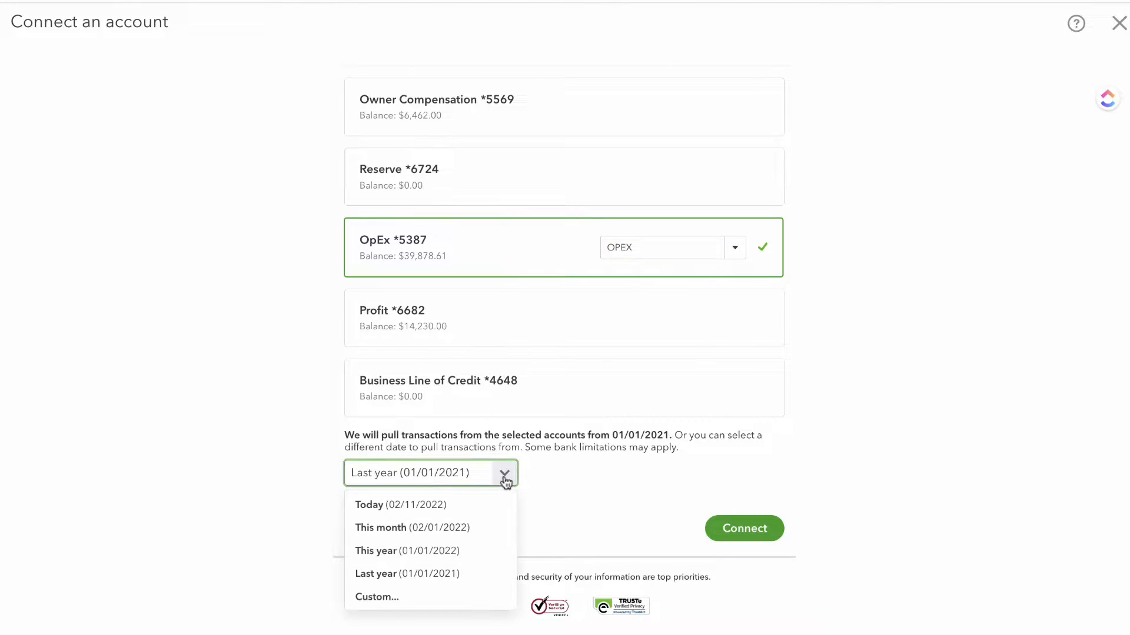
click(420, 442)
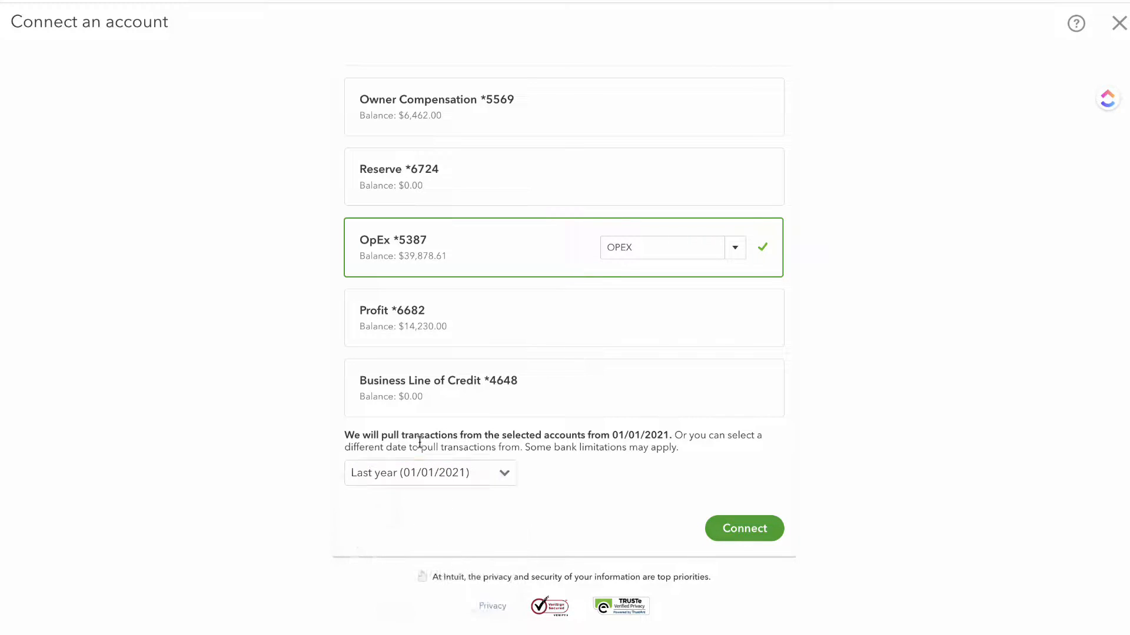
click(722, 538)
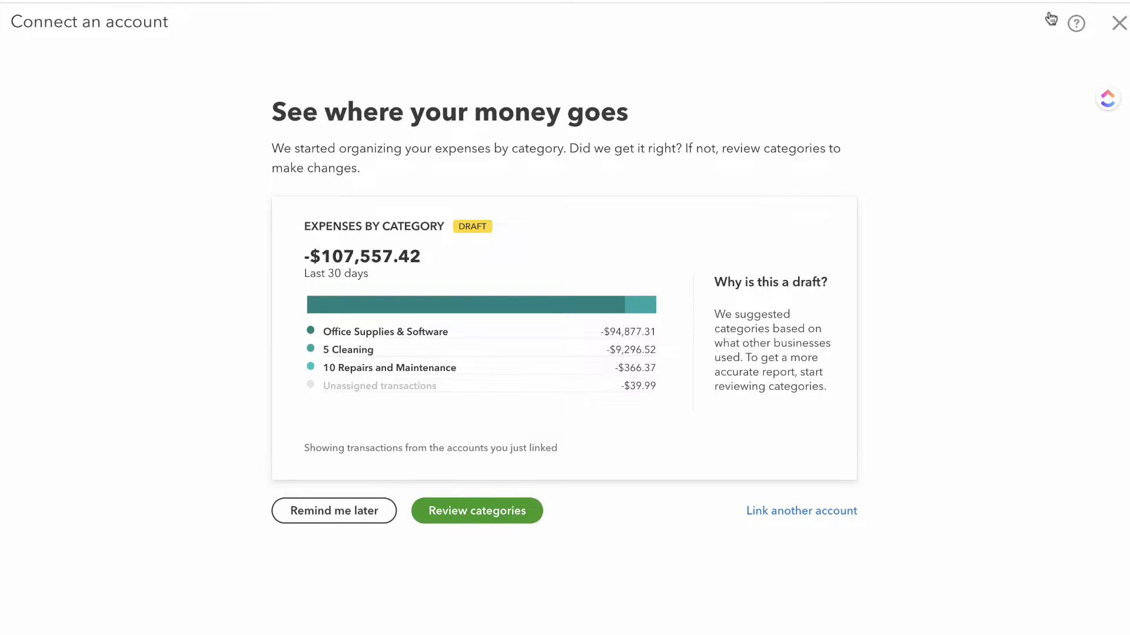
click(1119, 23)
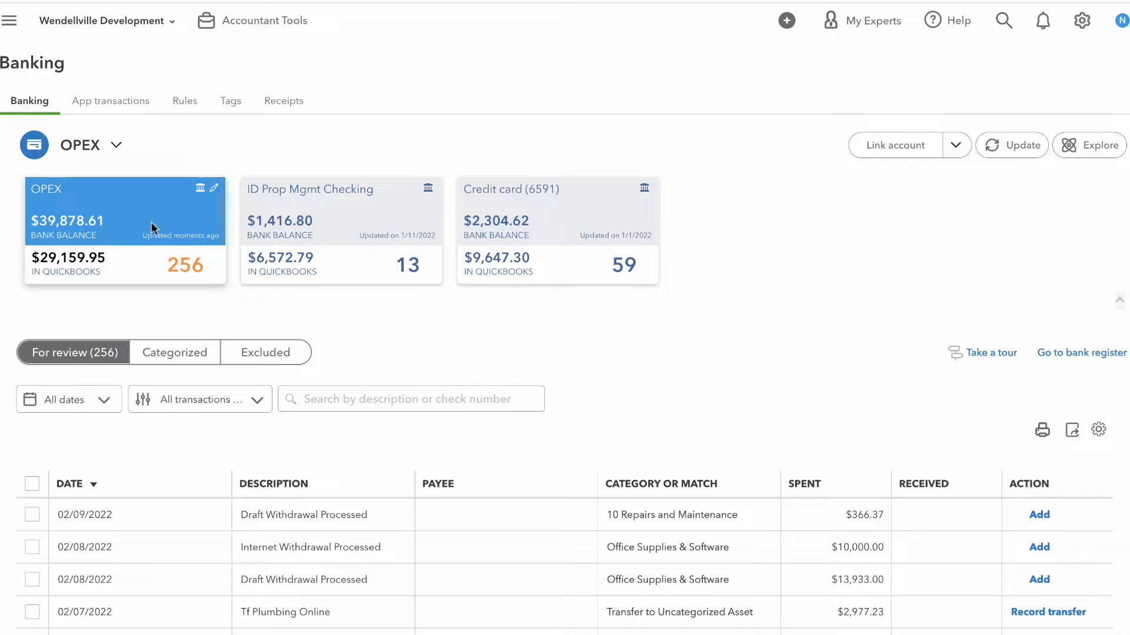
Step: Open the OPEX account's bank register and delete the 08/16/2021 Opening Balance Equity deposit, confirming the deletion
drag(62, 189, 30, 188)
click(78, 307)
scroll(79, 308, down, 1)
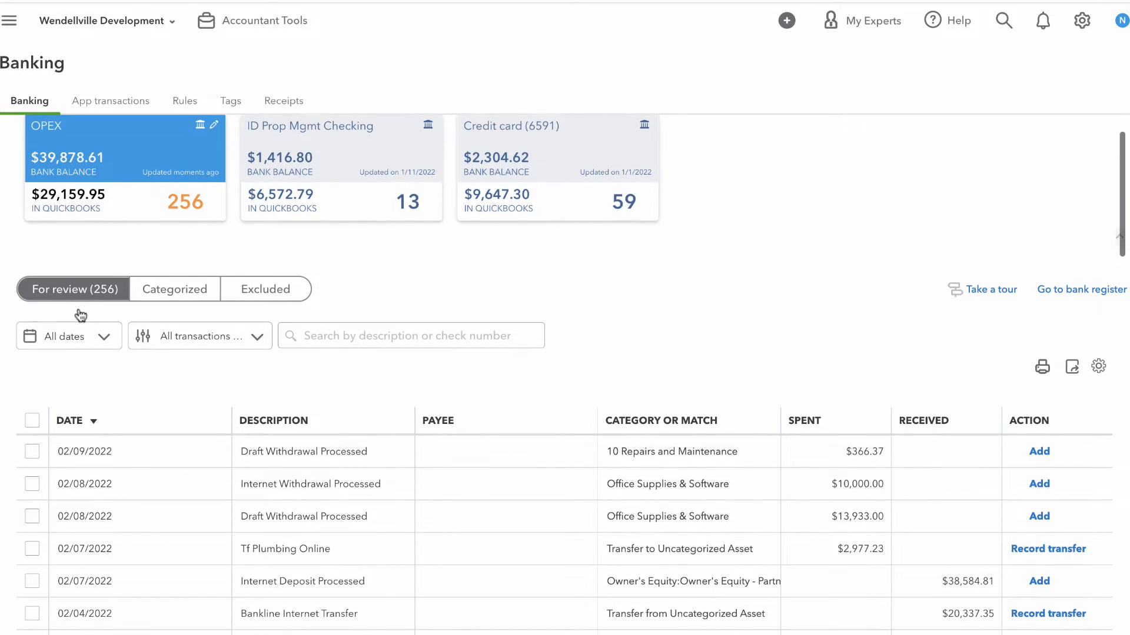
scroll(79, 308, up, 1)
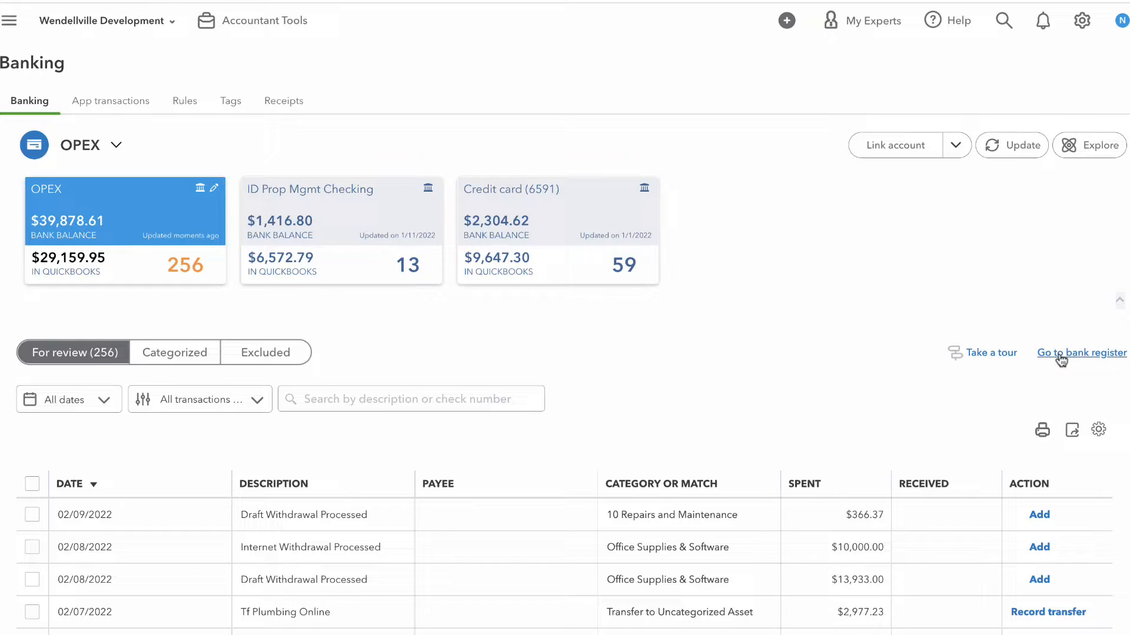
click(1061, 356)
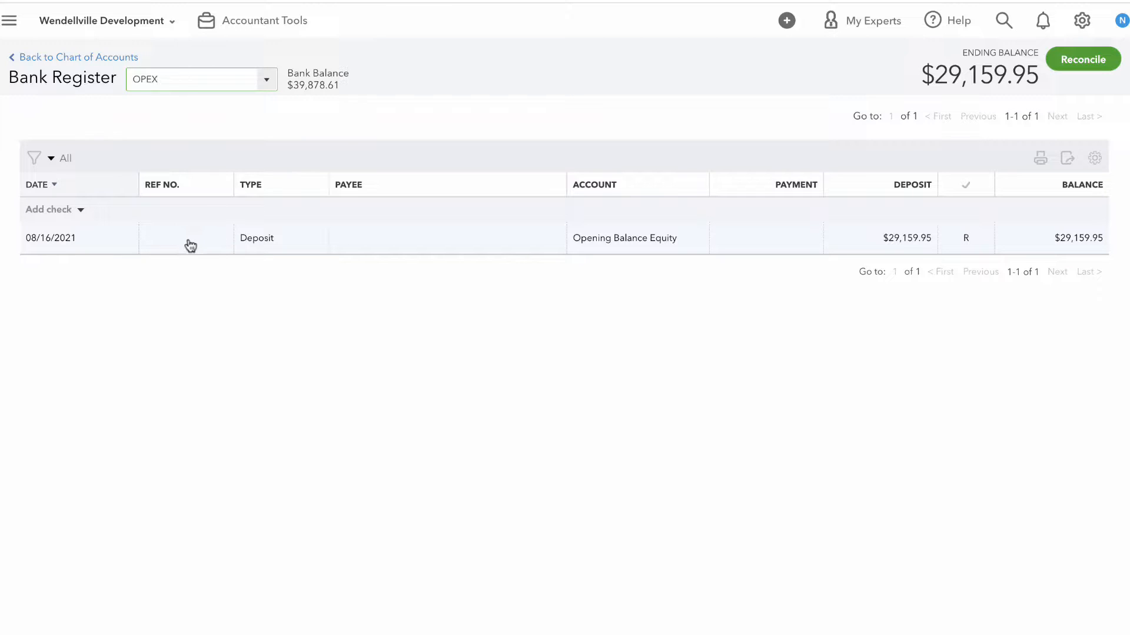
click(264, 240)
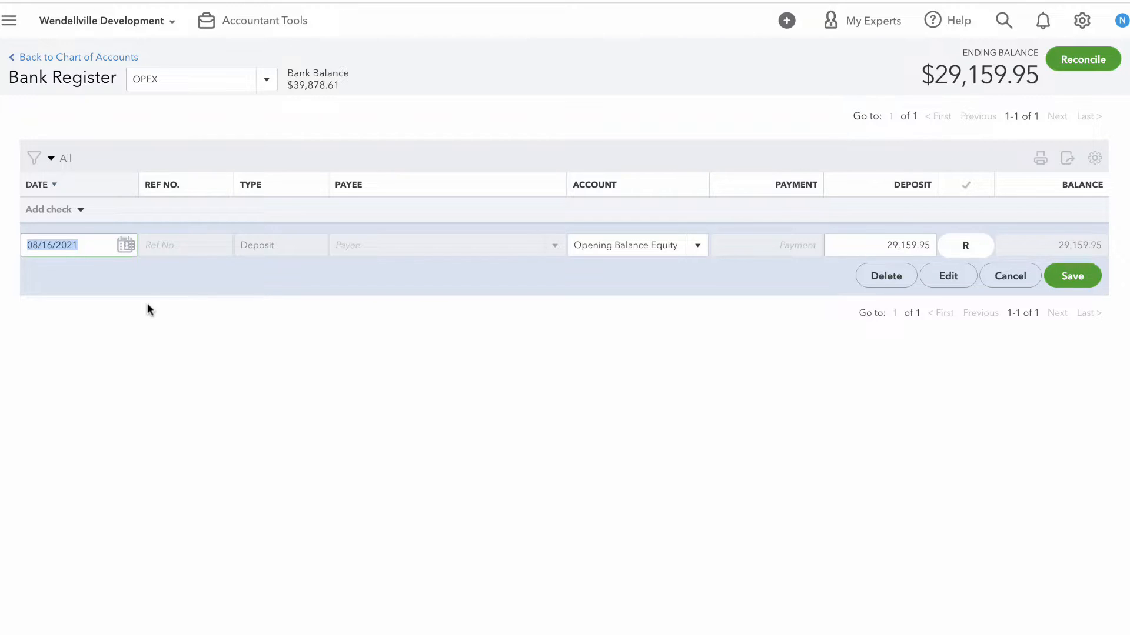
click(874, 275)
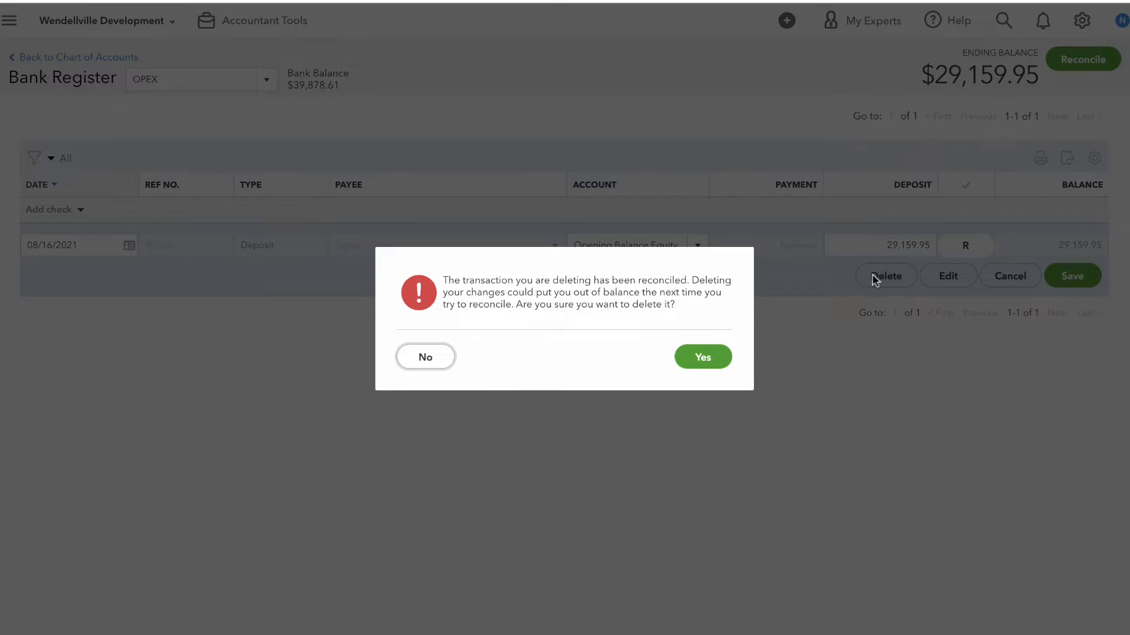
click(704, 358)
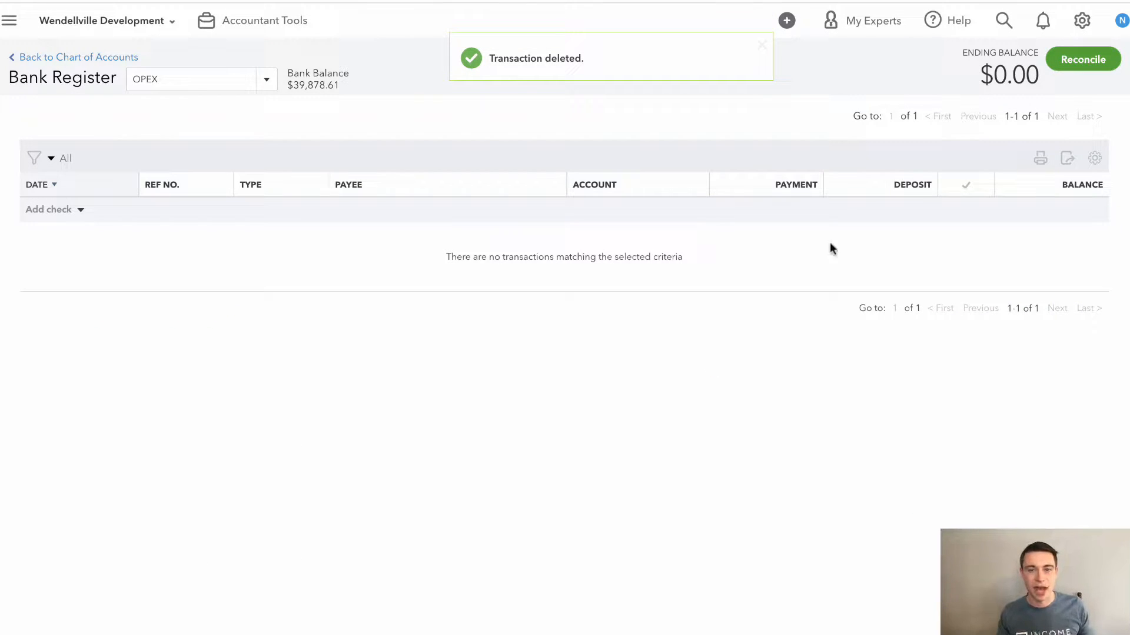
Step: Return to the chart of accounts and open the Banking page with the OPEX account's downloaded transactions
click(118, 58)
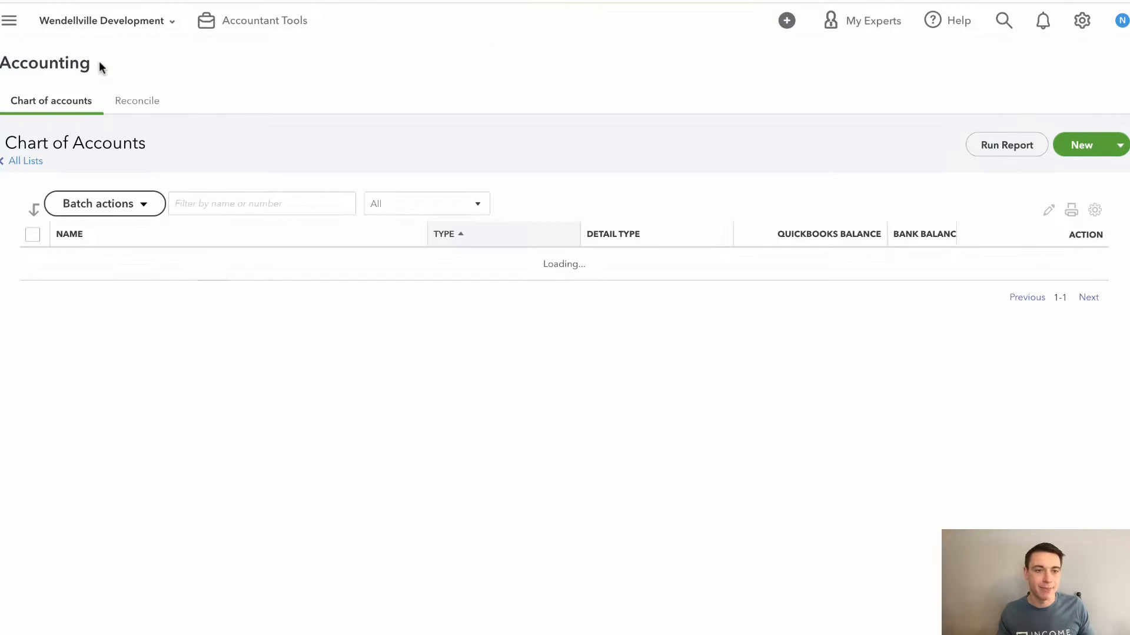
click(14, 26)
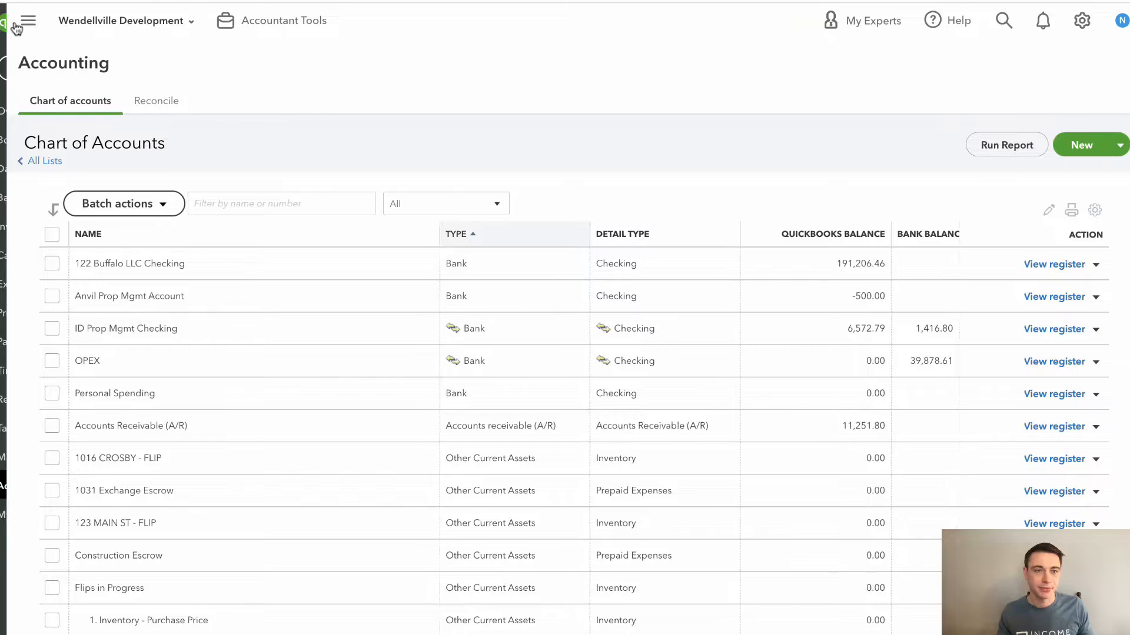
mouse_move(59, 203)
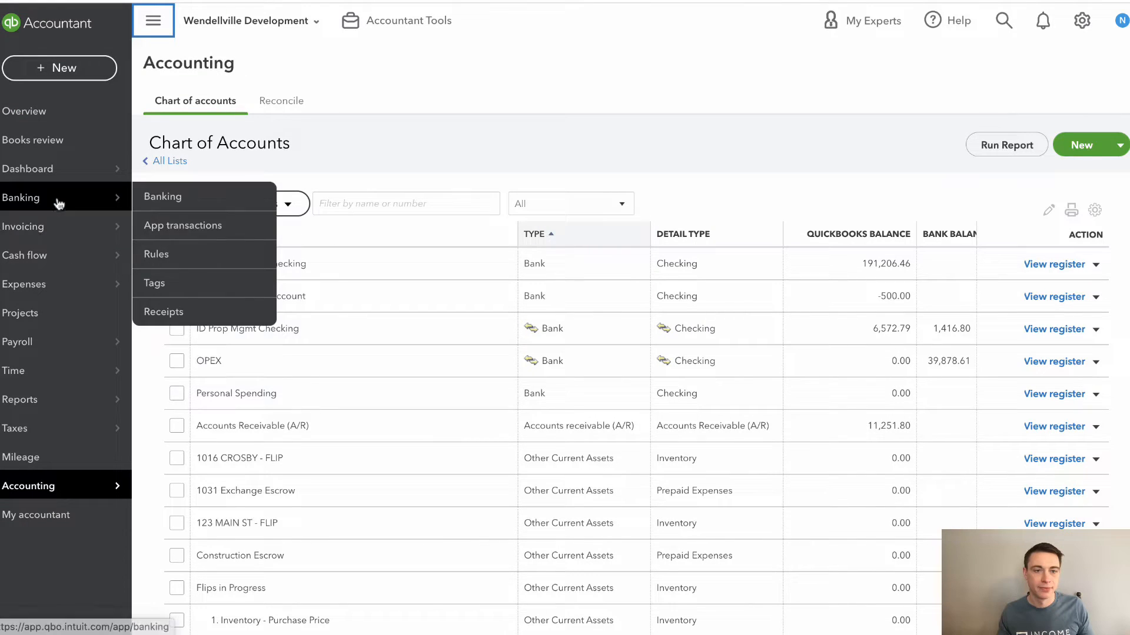
click(216, 204)
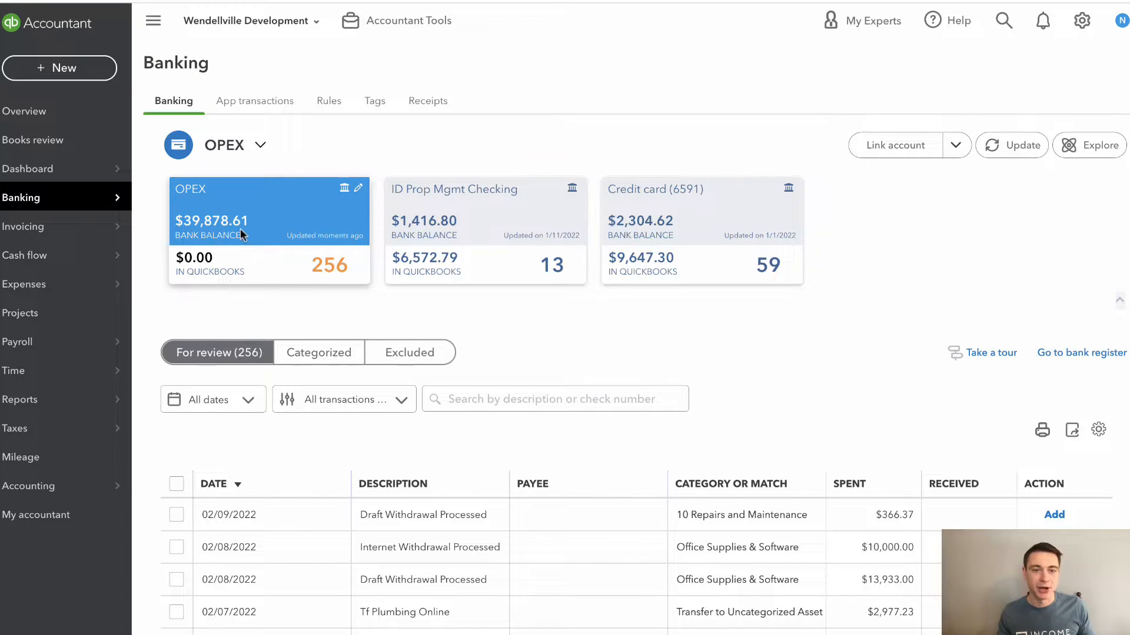
Step: Examine the OPEX account's bank and QuickBooks balances and its list of transactions awaiting review
scroll(724, 396, down, 5)
scroll(718, 391, up, 5)
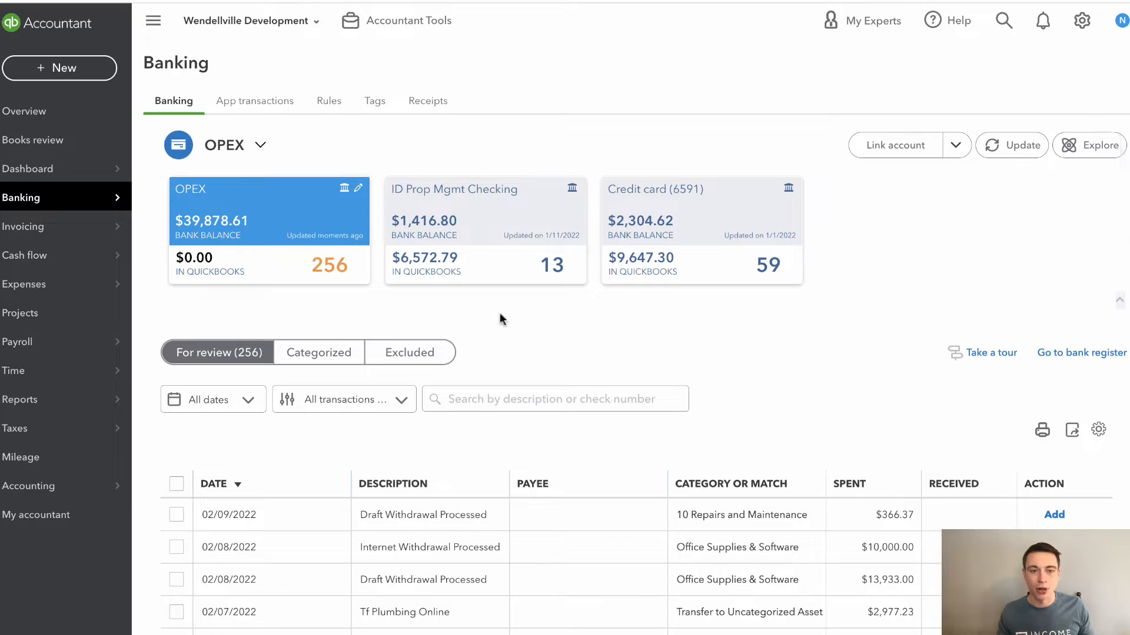
scroll(646, 353, down, 12)
scroll(648, 378, up, 12)
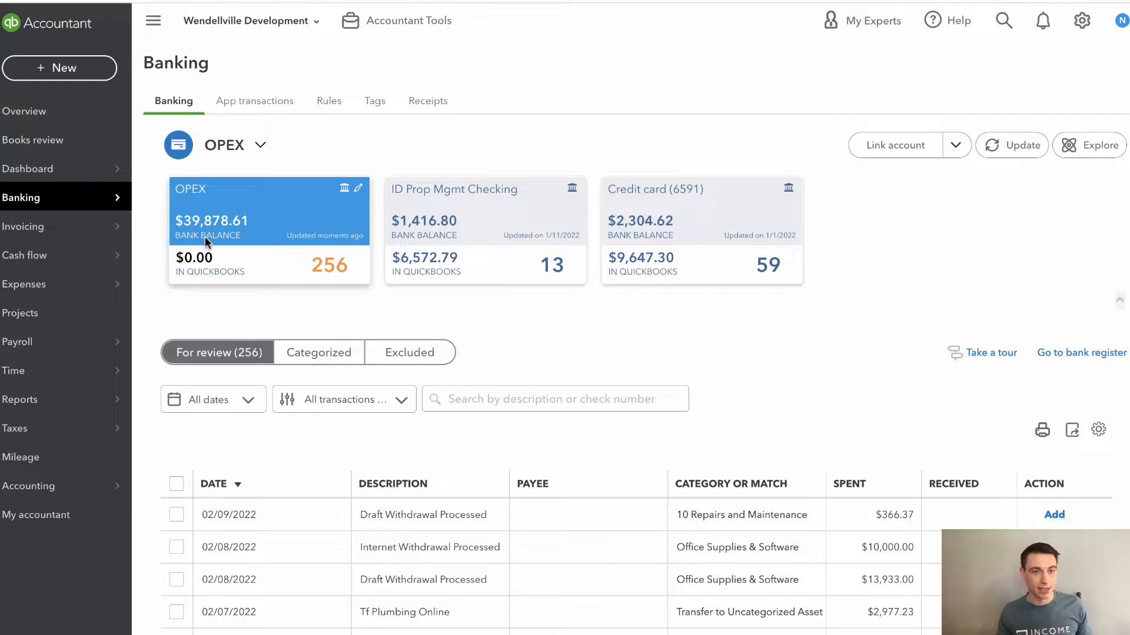
scroll(539, 423, down, 2)
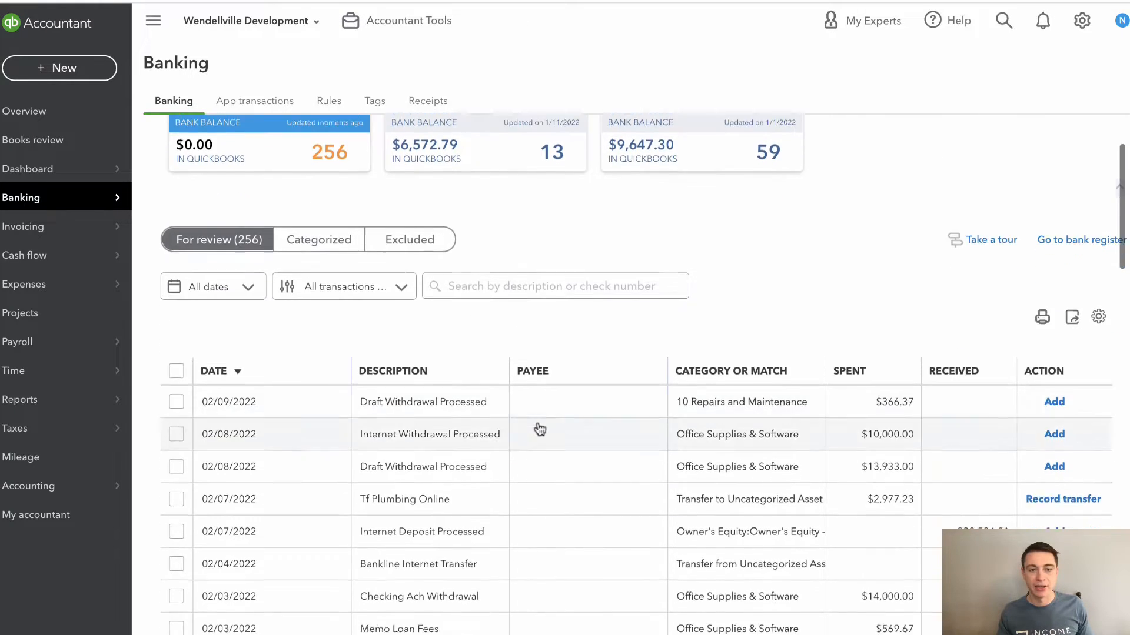
scroll(539, 425, up, 2)
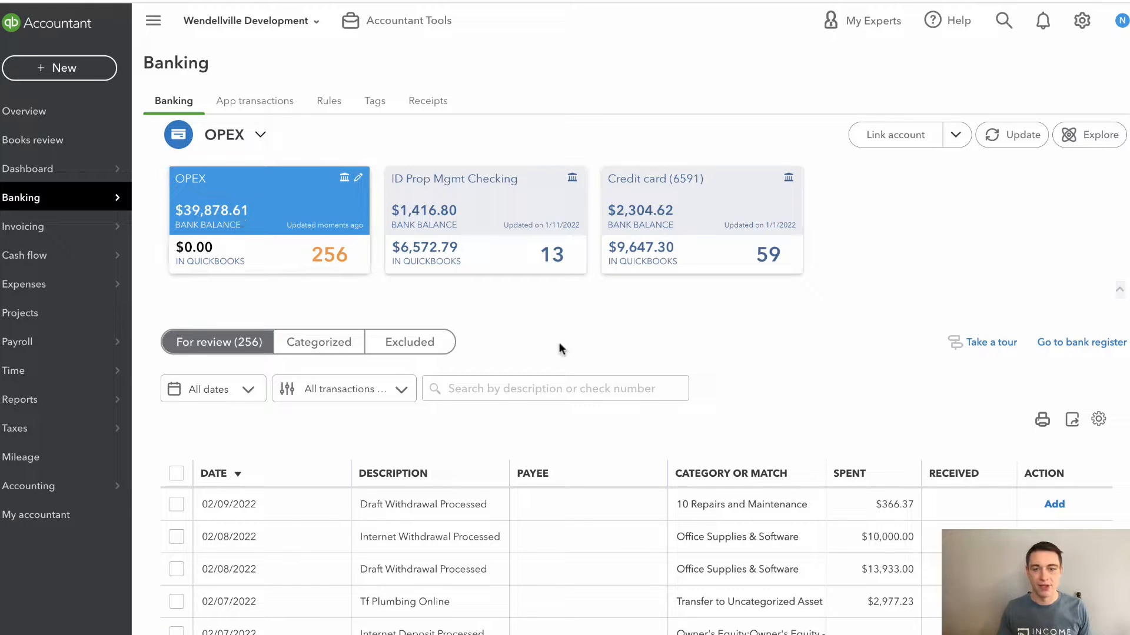
scroll(559, 349, down, 3)
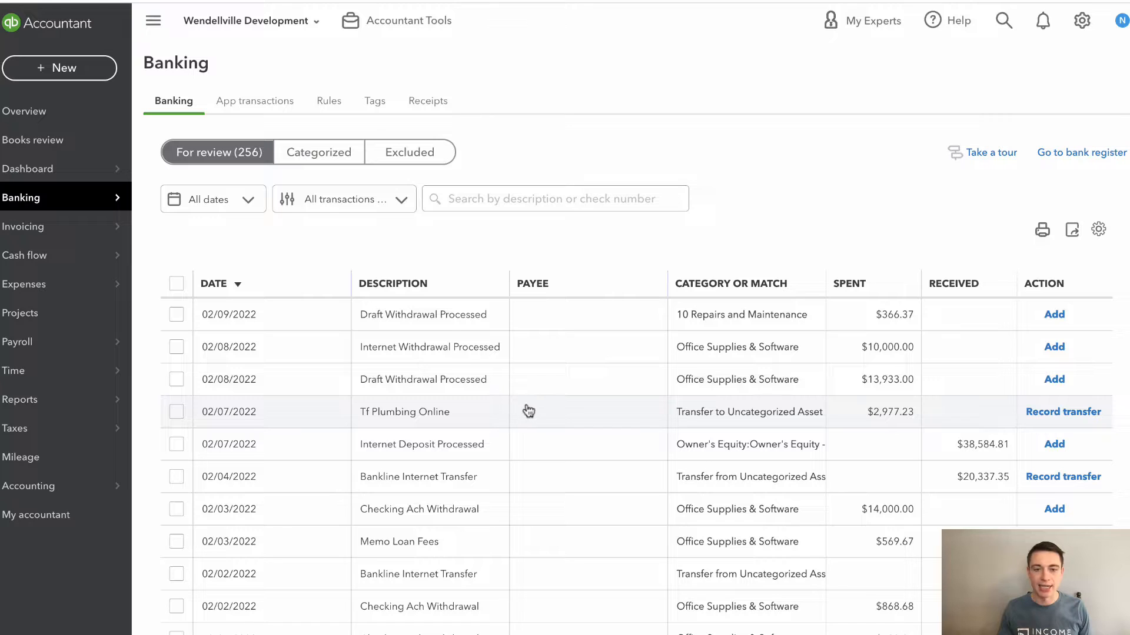
scroll(533, 415, down, 3)
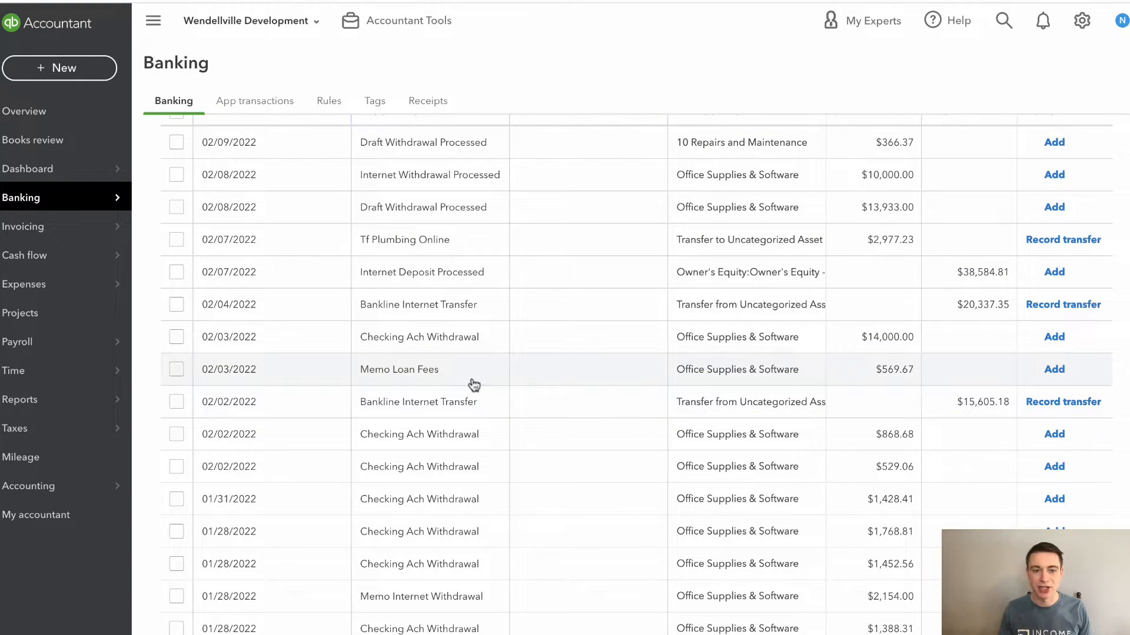
scroll(494, 388, down, 3)
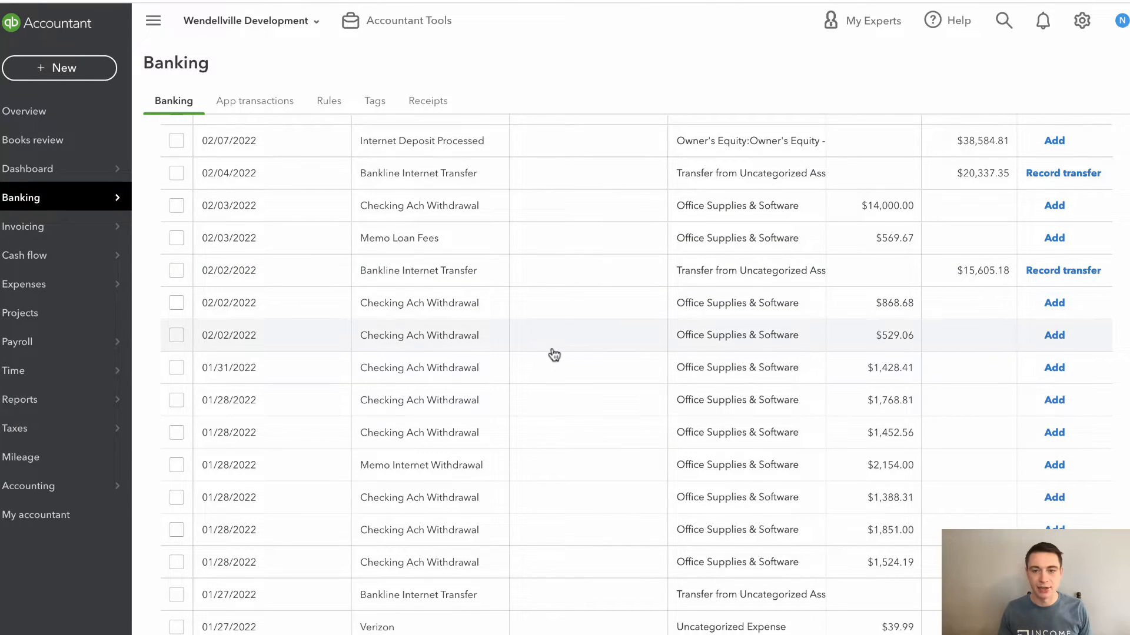
scroll(442, 341, down, 4)
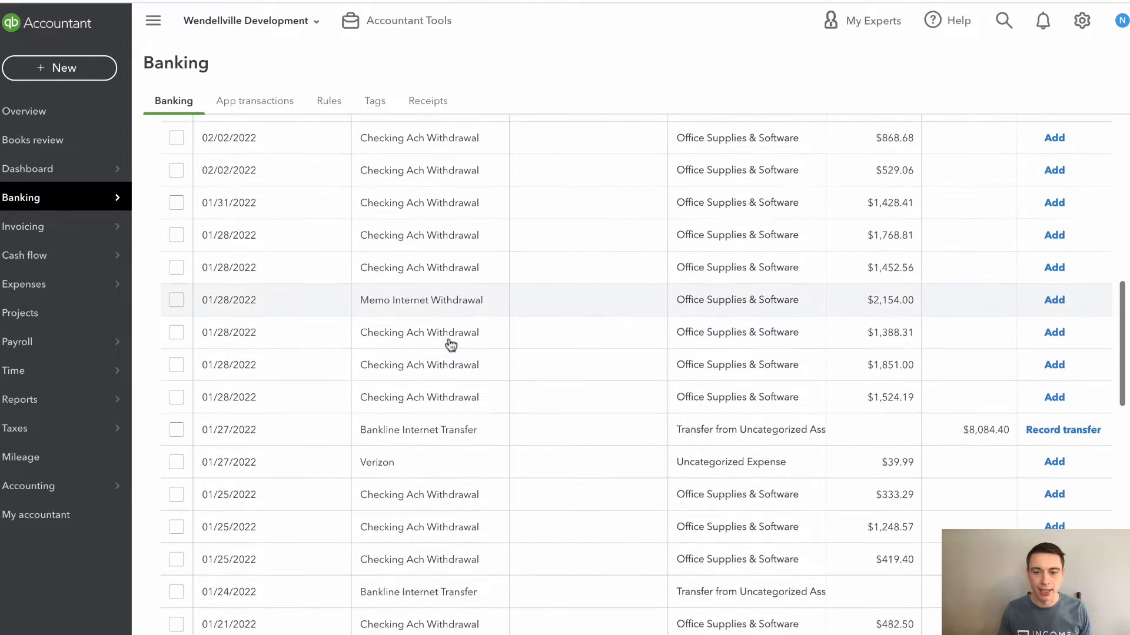
Step: Open the 01/27/2022 Verizon transaction for categorizing and check its vendor, keeping Verizon
click(425, 463)
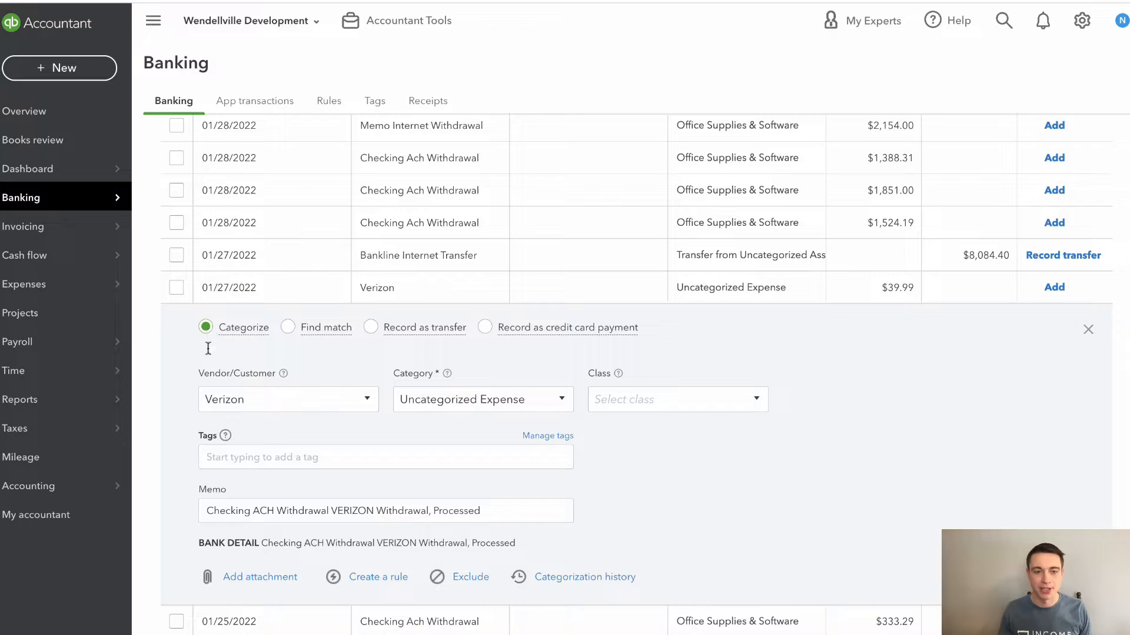
drag(248, 402, 205, 400)
click(367, 402)
click(368, 401)
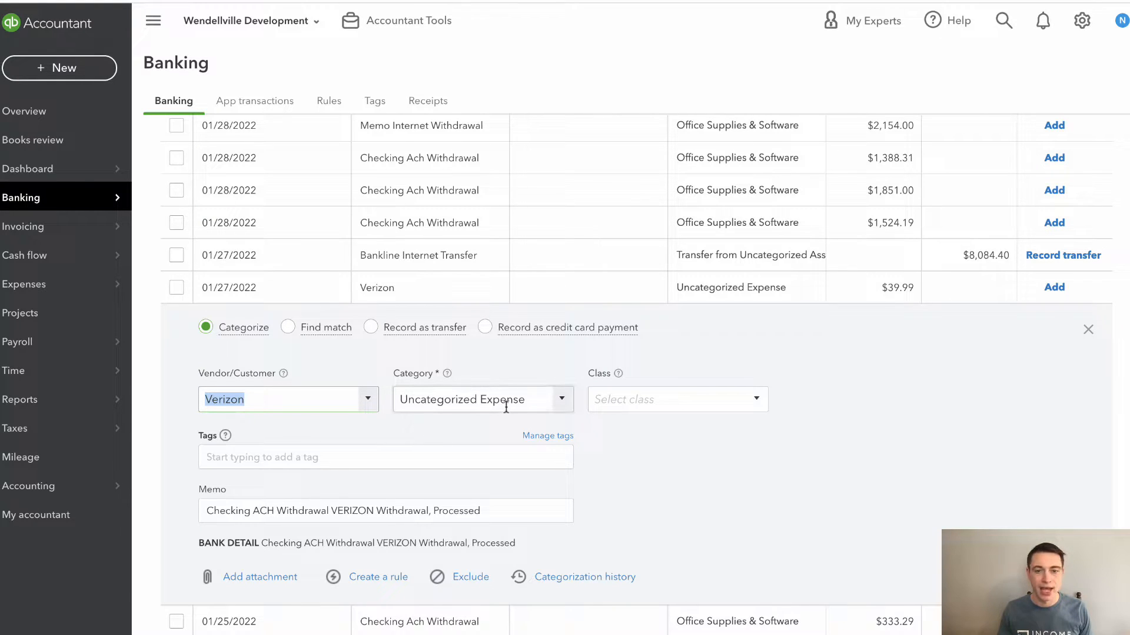
drag(545, 400, 417, 394)
text(IntER)
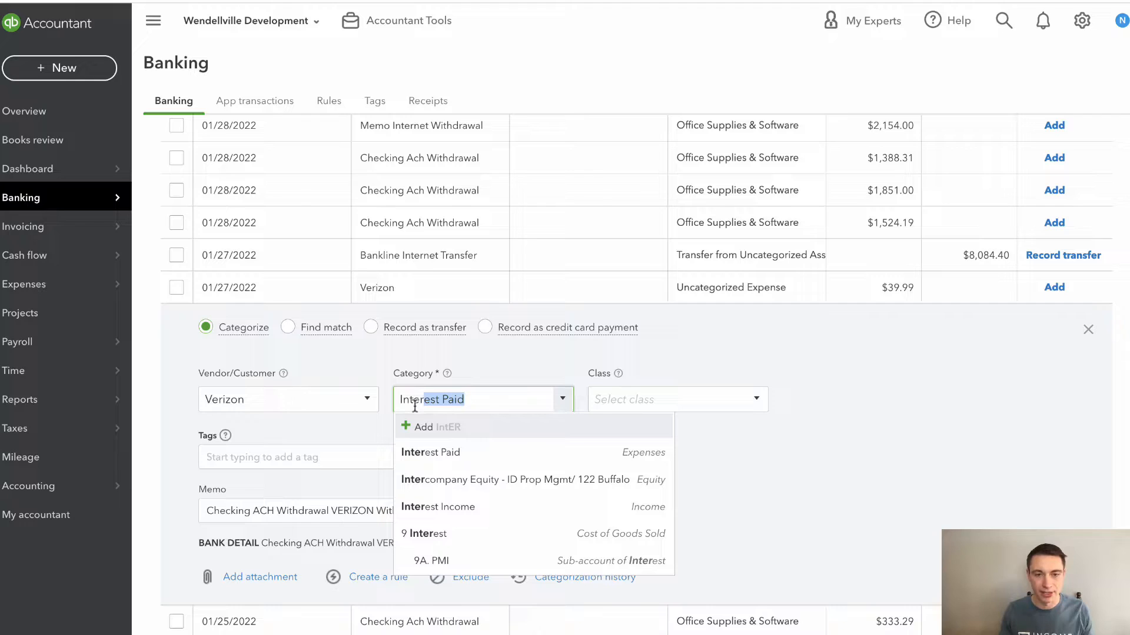
text(NE)
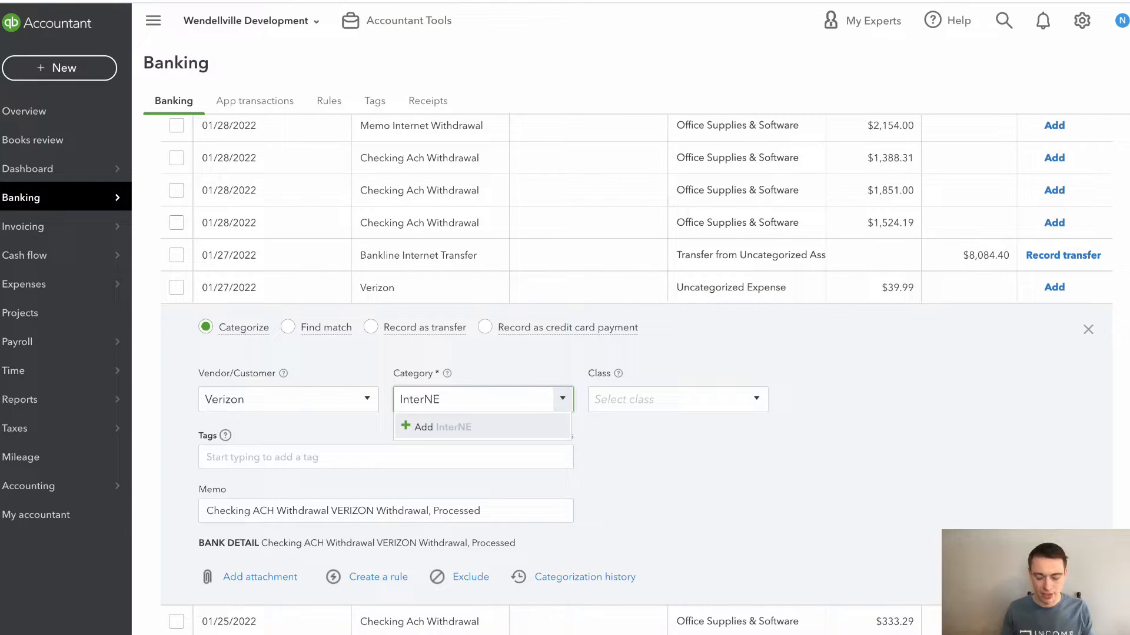
key(ctrl+a)
key(BackSpace)
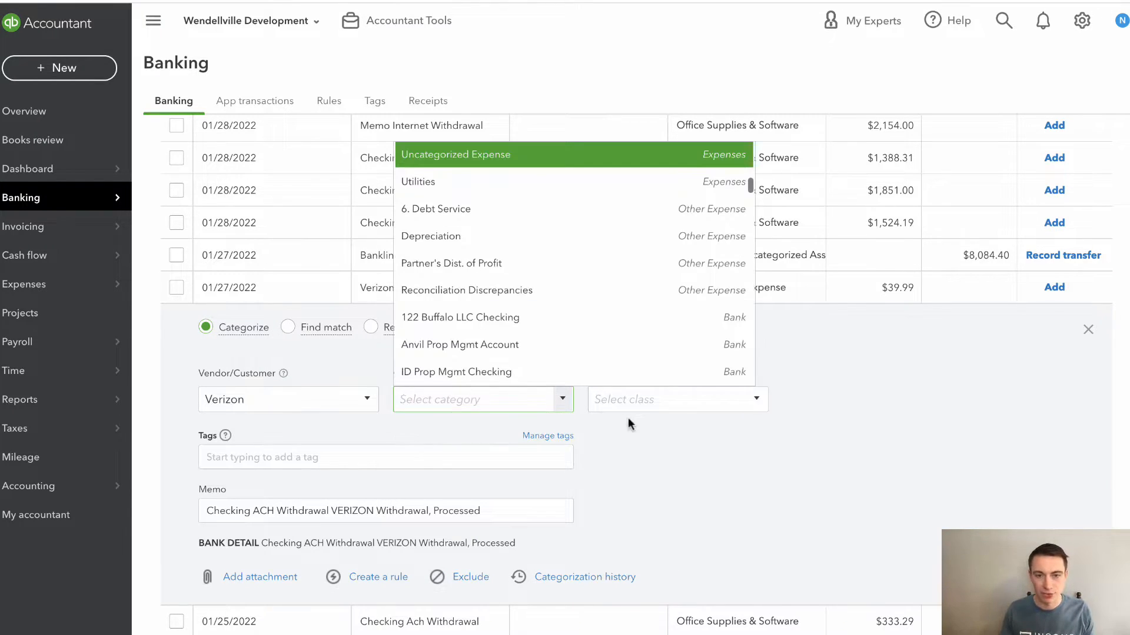
Step: Set the Verizon transaction's category to Office Supplies & Software
text(OFFICE)
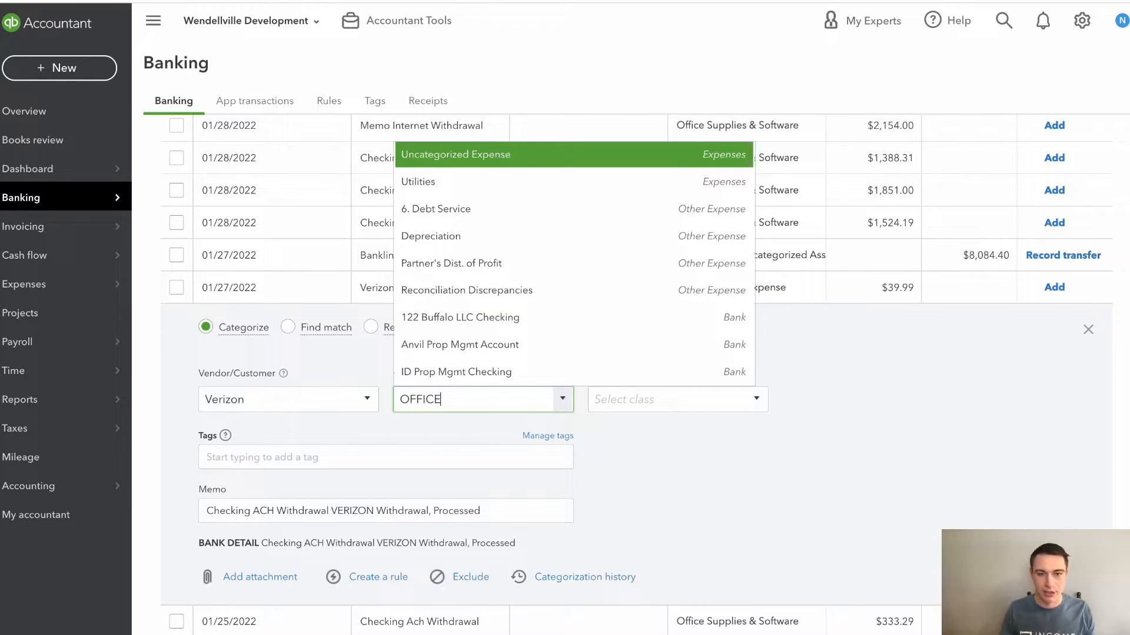
click(523, 451)
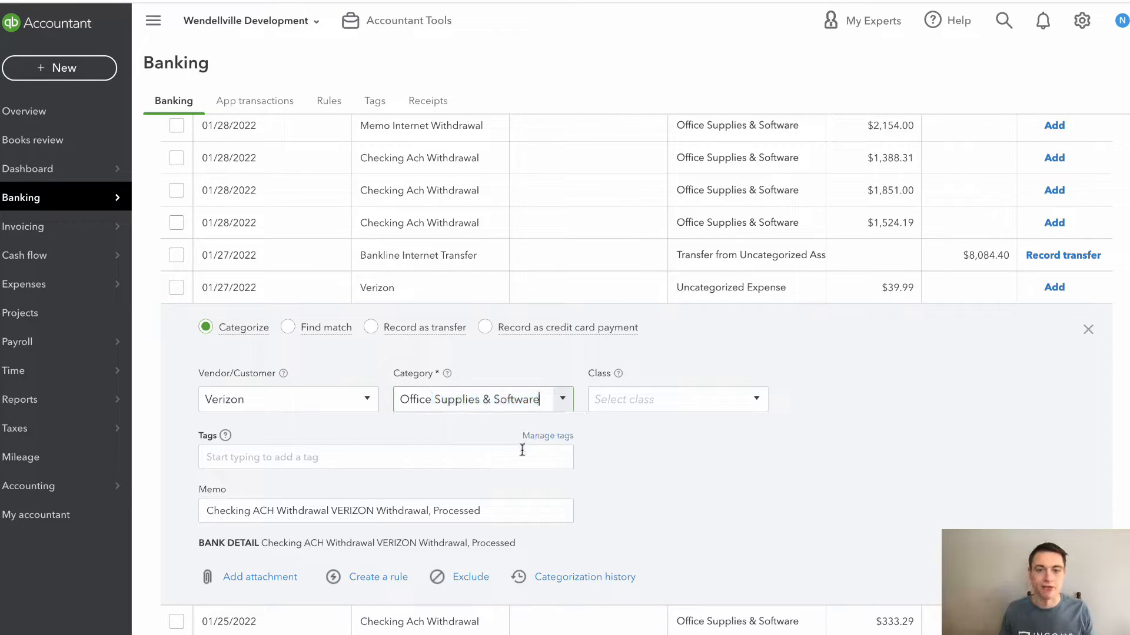
click(660, 464)
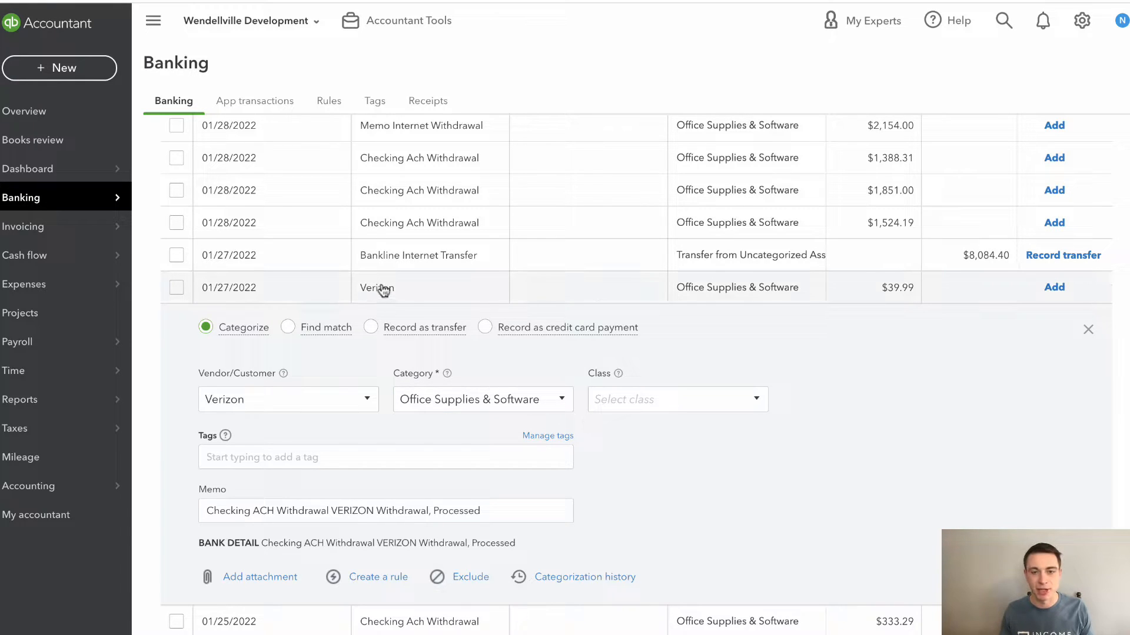
Step: Create a new class named GENERAL and assign it to the Verizon transaction
click(665, 400)
text(GE)
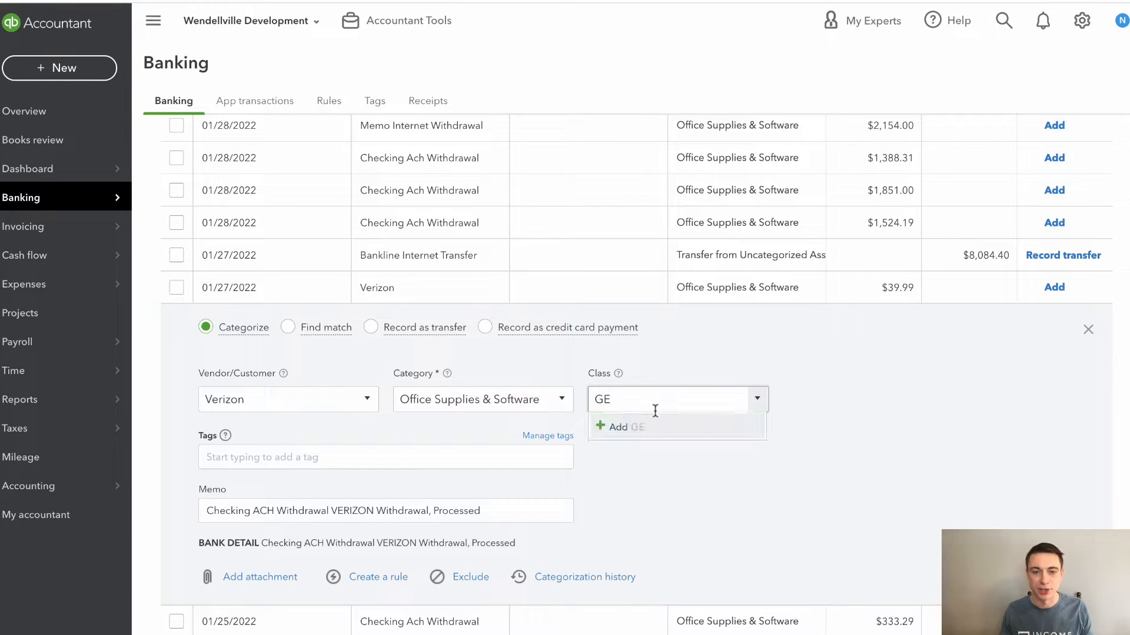
text(NERAL)
click(659, 429)
click(787, 525)
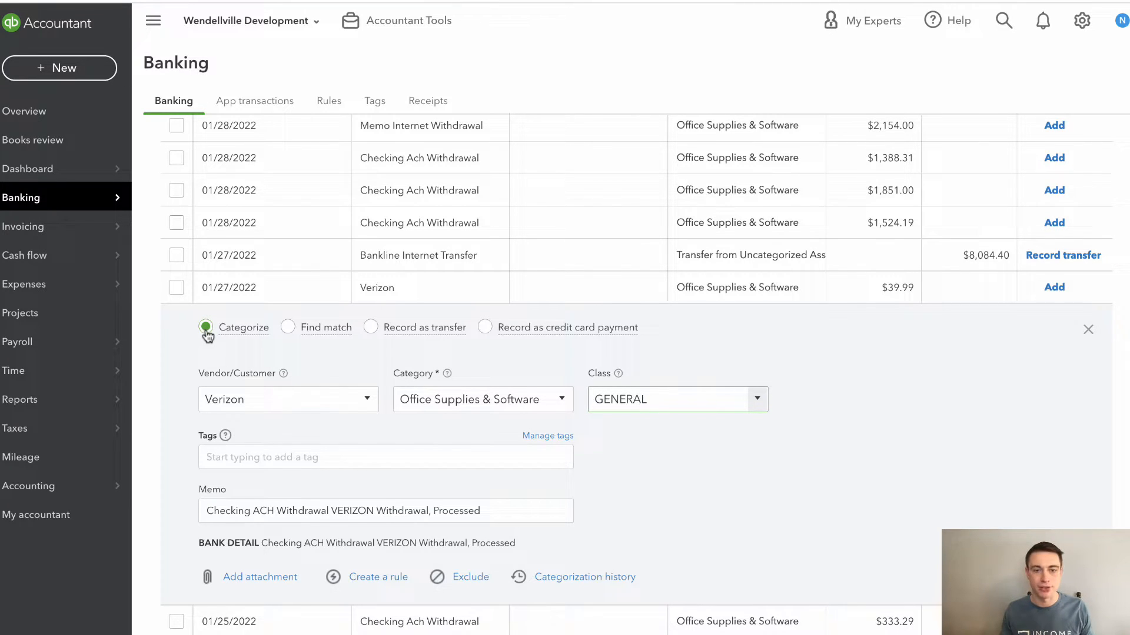
Step: Add the categorized Verizon transaction to the books and check the OPEX account's QuickBooks balance
scroll(632, 375, right, 1)
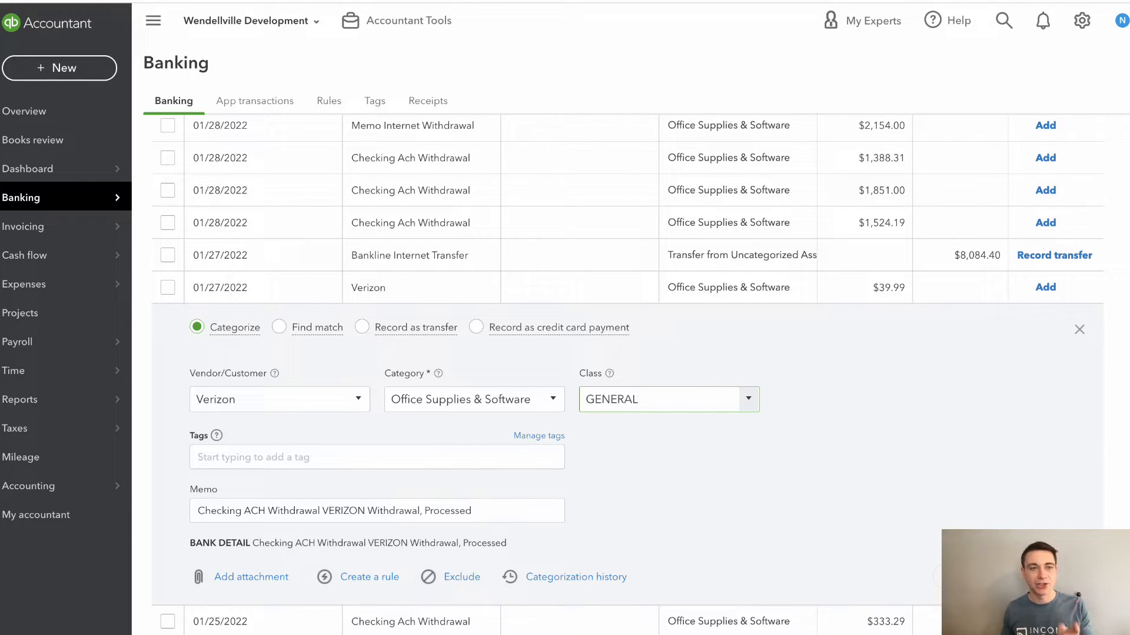
scroll(782, 453, up, 10)
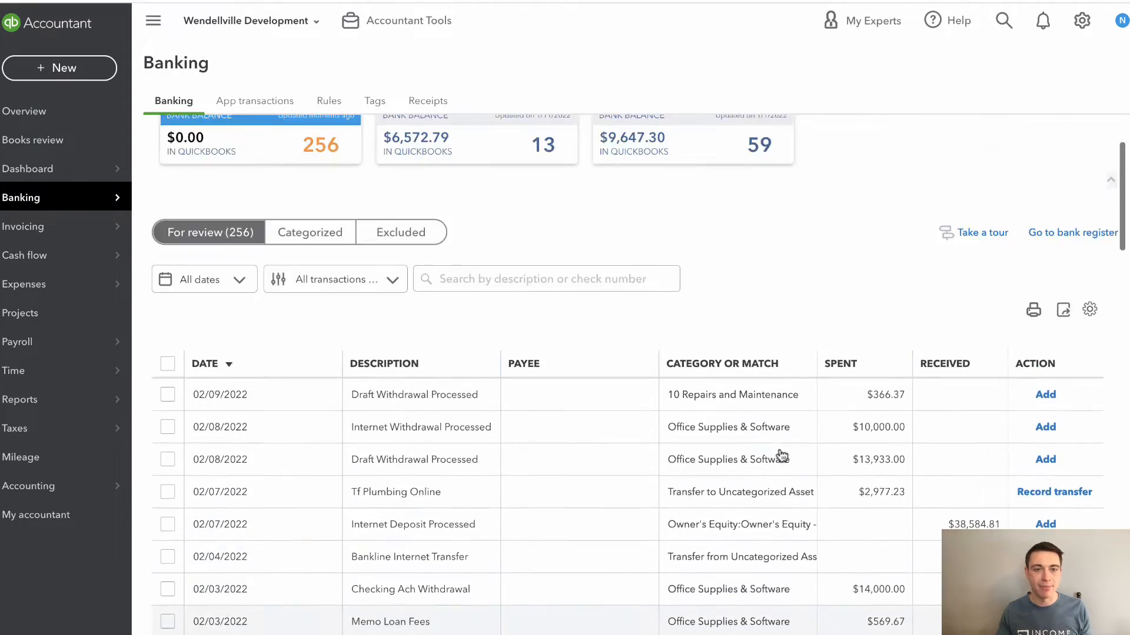
scroll(512, 343, down, 10)
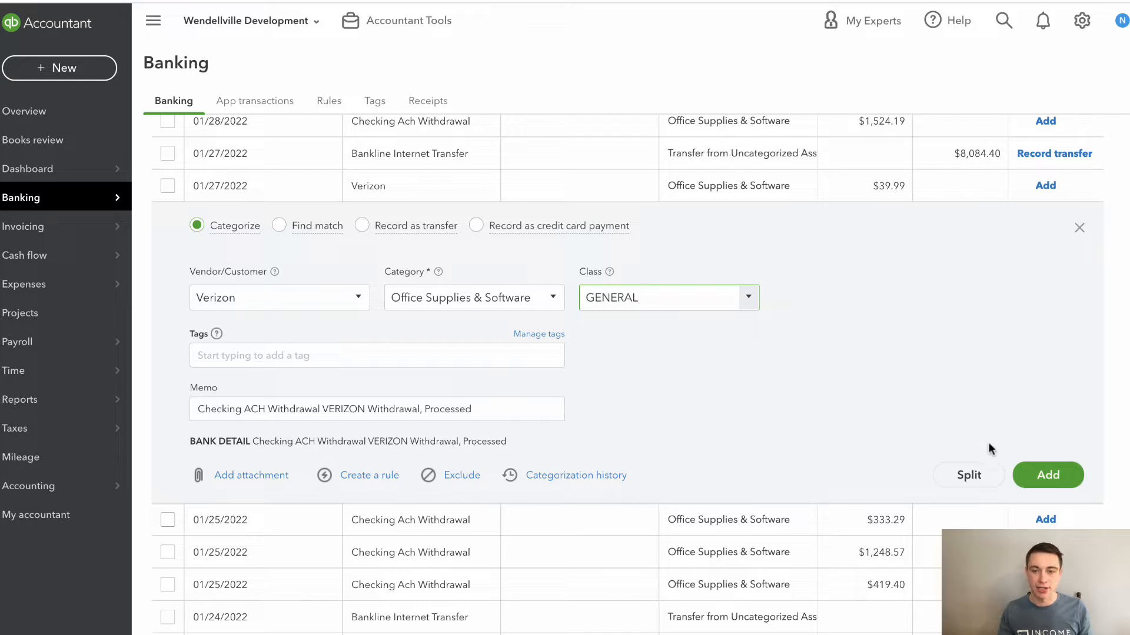
click(1035, 482)
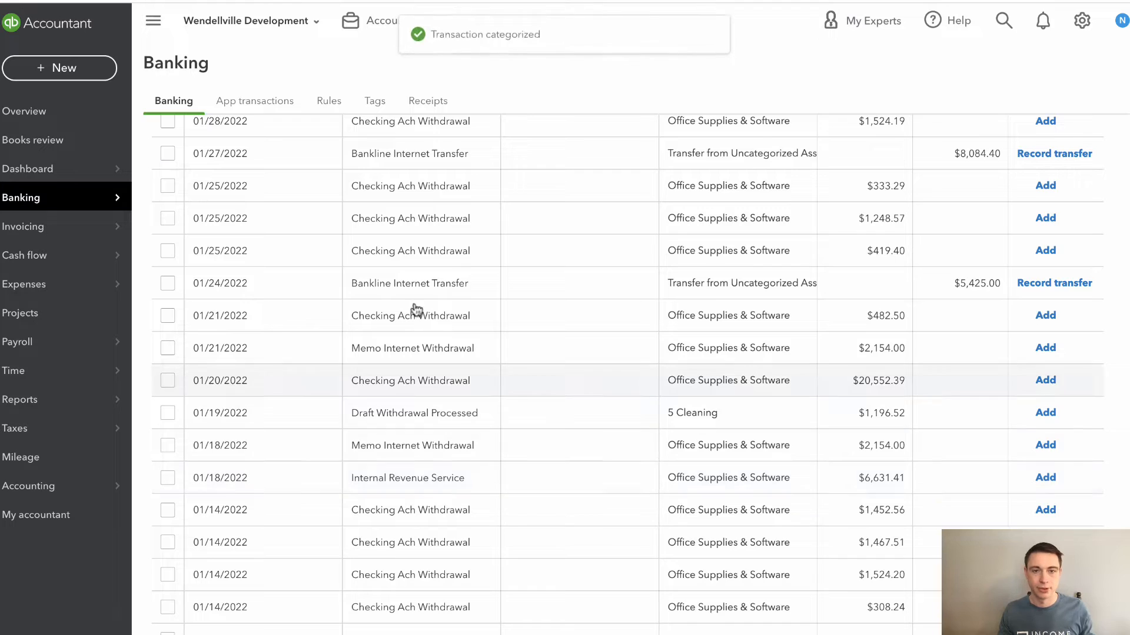
scroll(422, 249, up, 10)
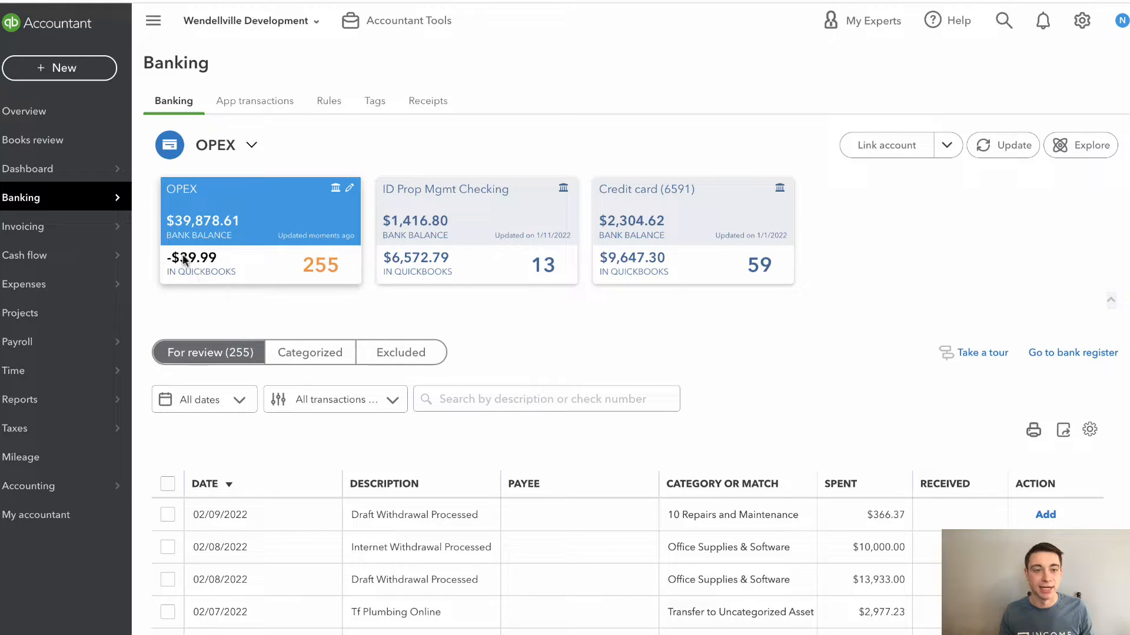
Step: Open the 02/02/2022 Bankline Internet Transfer of $15,605.18 and switch it from a transfer to Categorize
scroll(596, 357, down, 10)
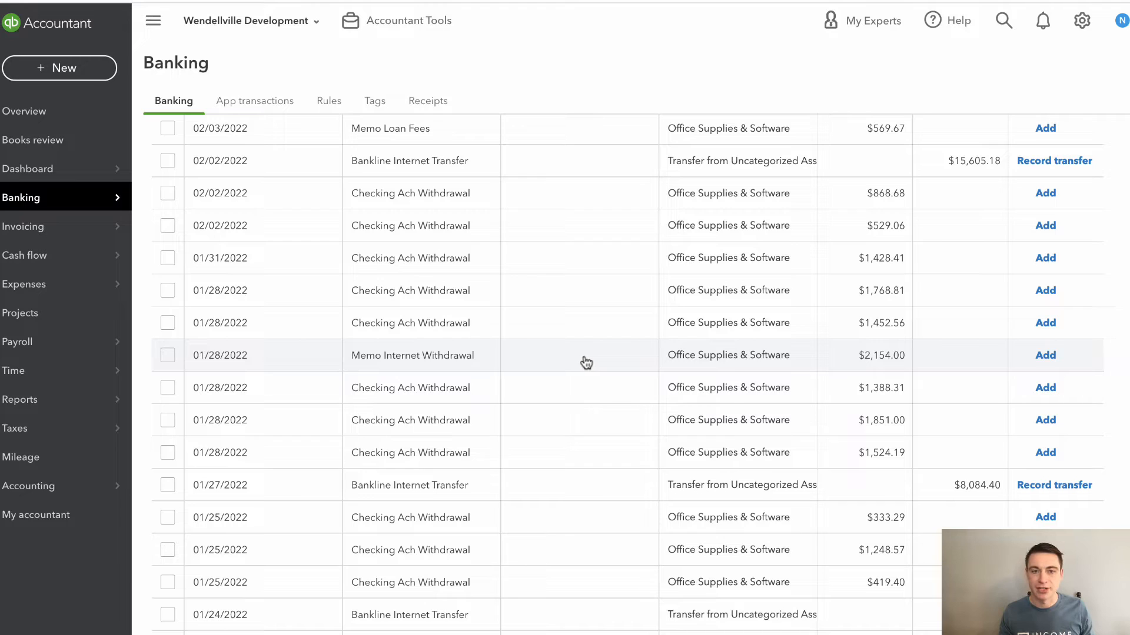
scroll(538, 280, up, 1)
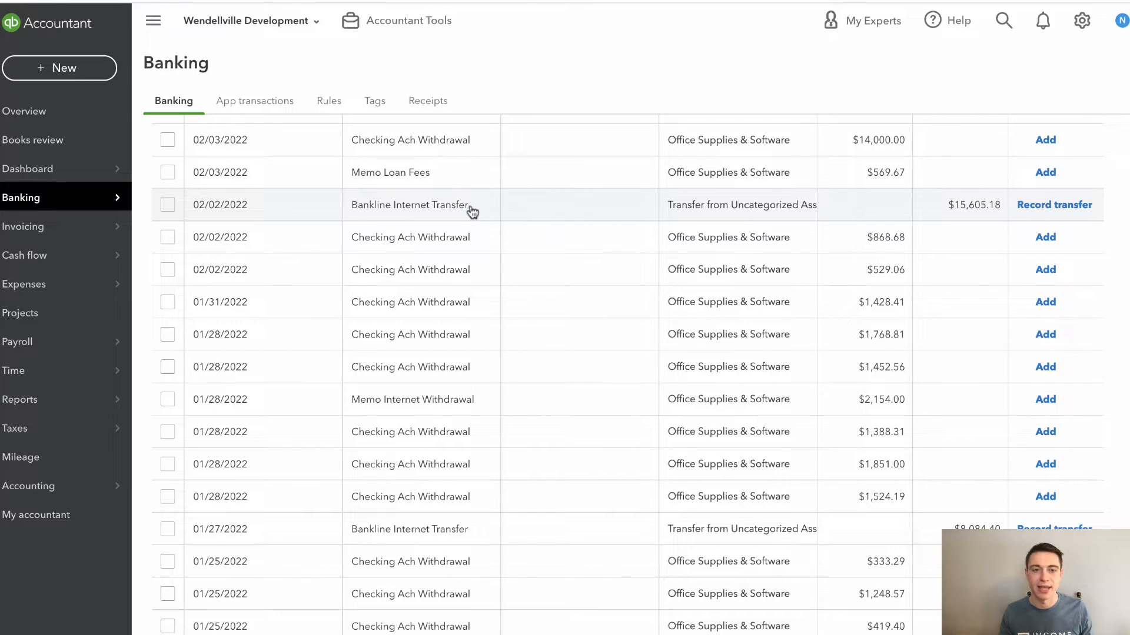
click(450, 212)
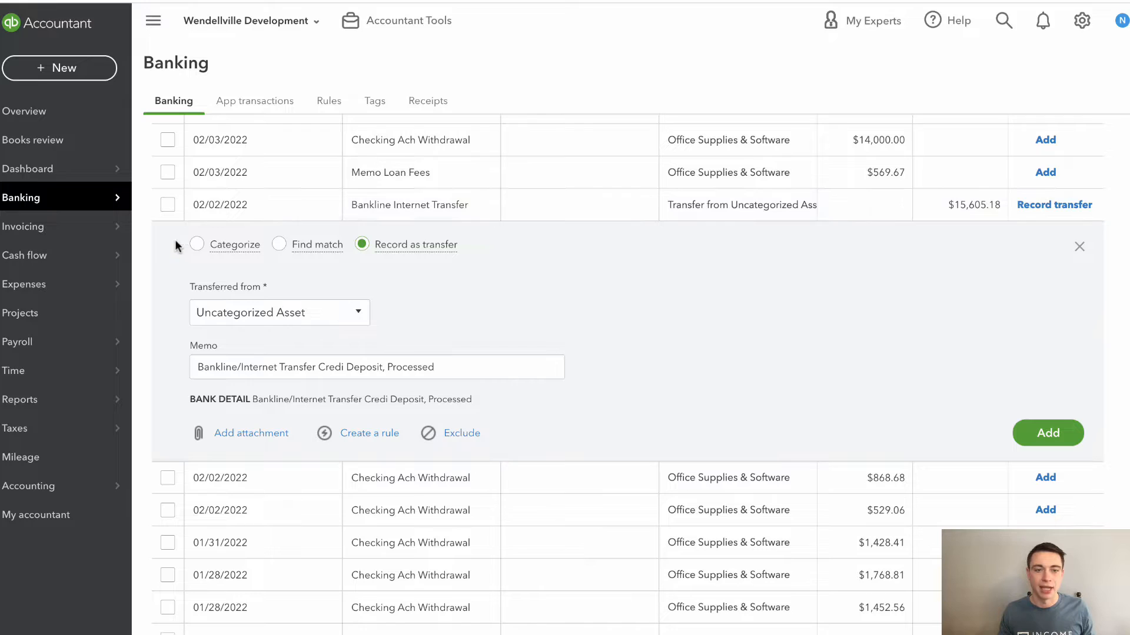
click(197, 245)
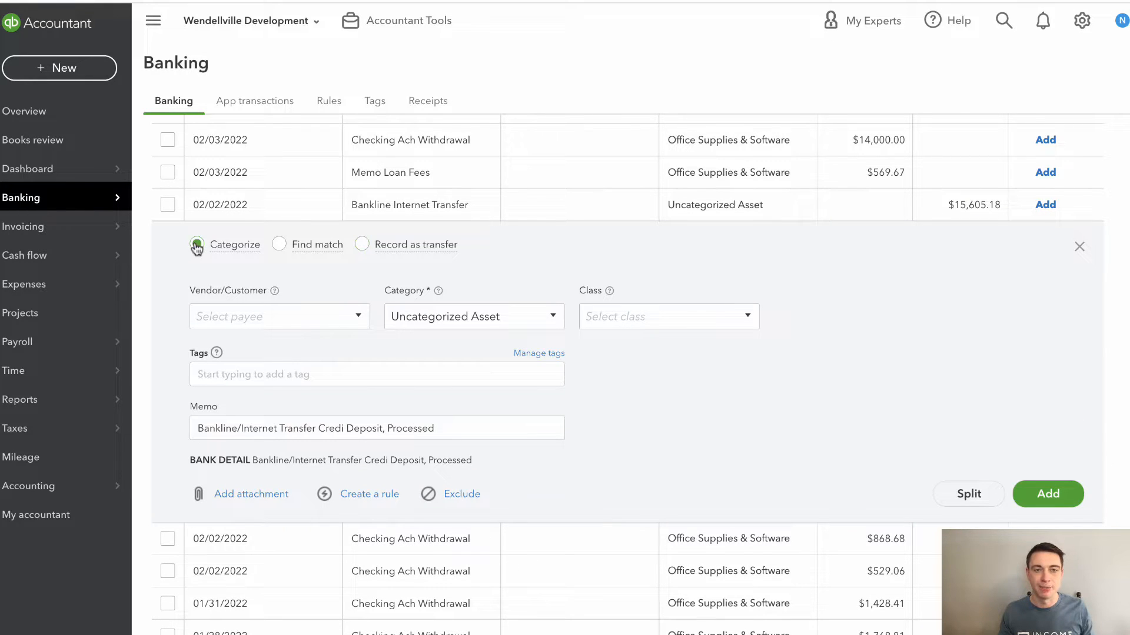
Step: Set the Bankline Internet Transfer's payee to the owner's name and its category to Owner's Equity - Partner 1
click(281, 324)
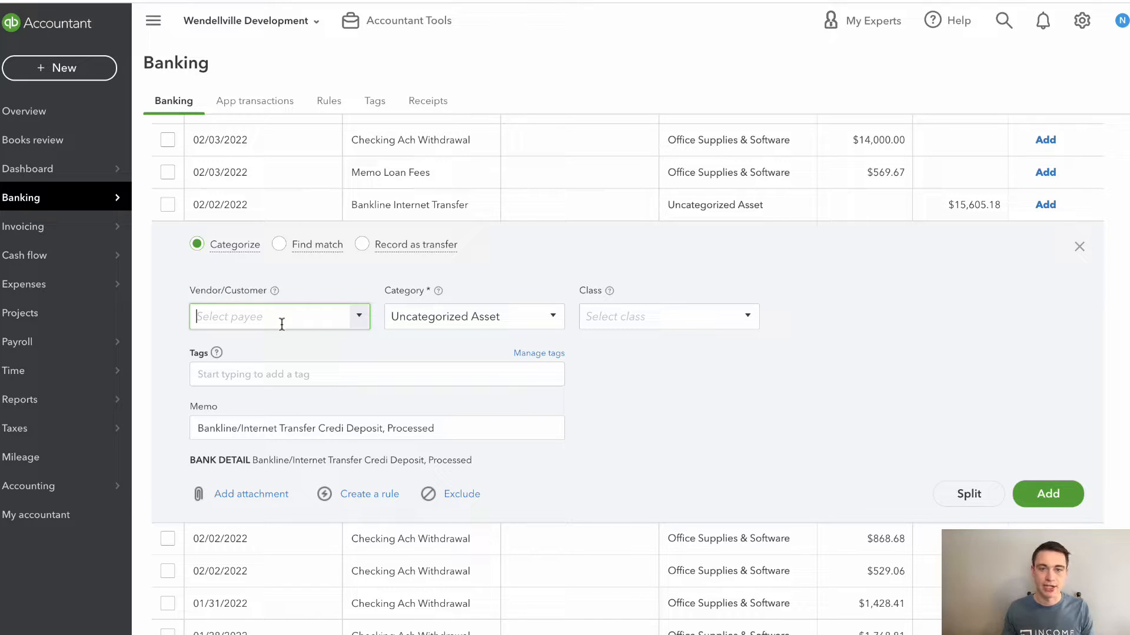
text(Nick)
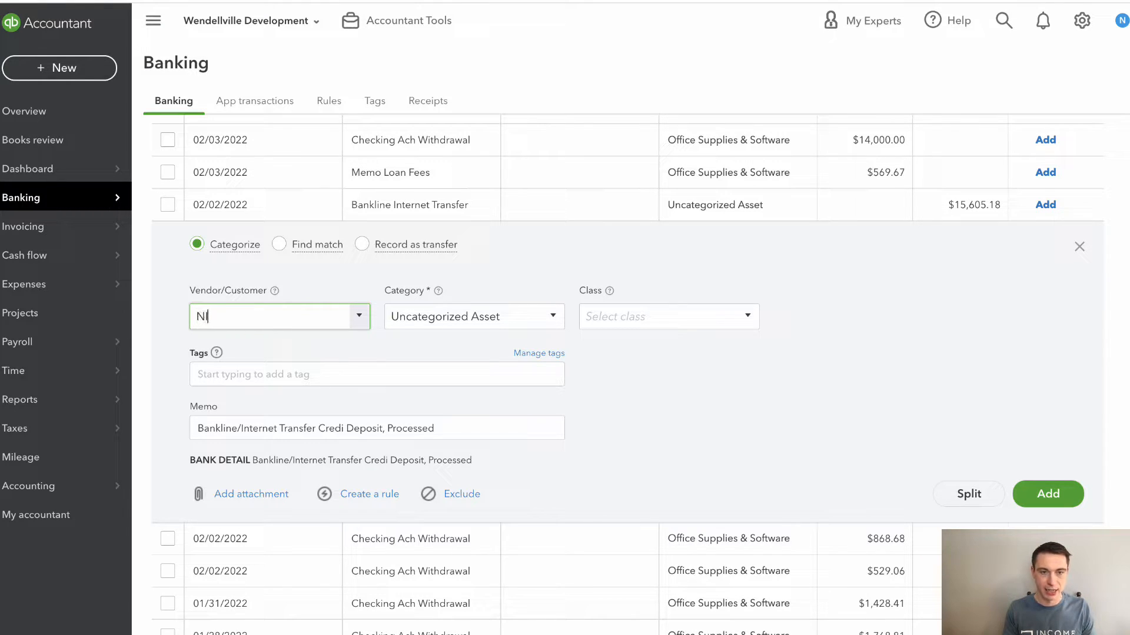
click(252, 370)
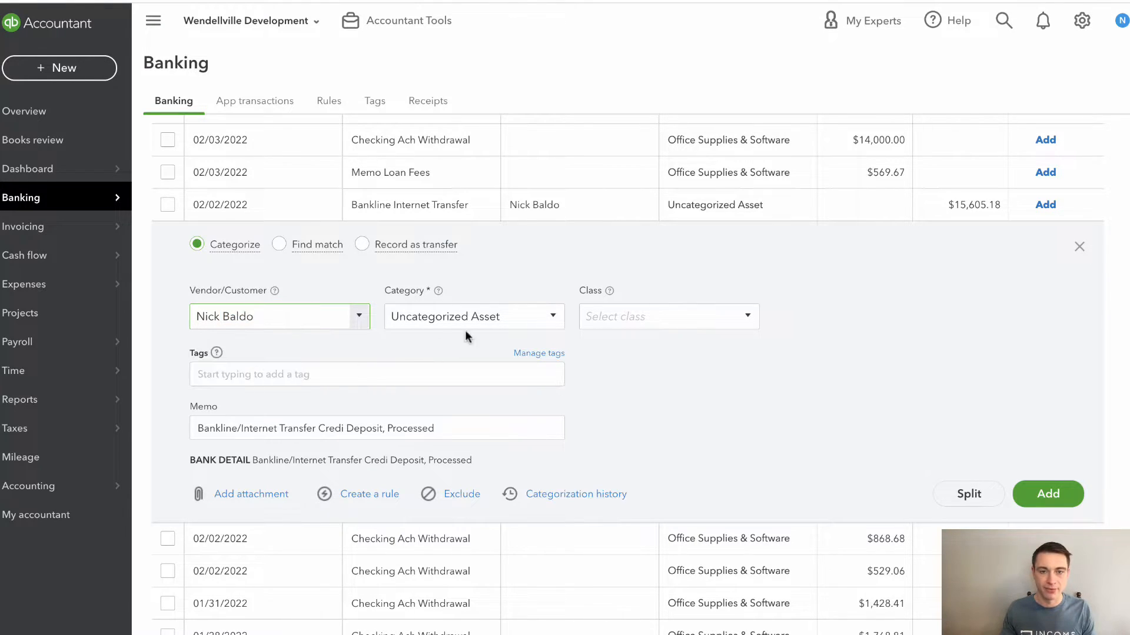
click(474, 321)
text(OWNER)
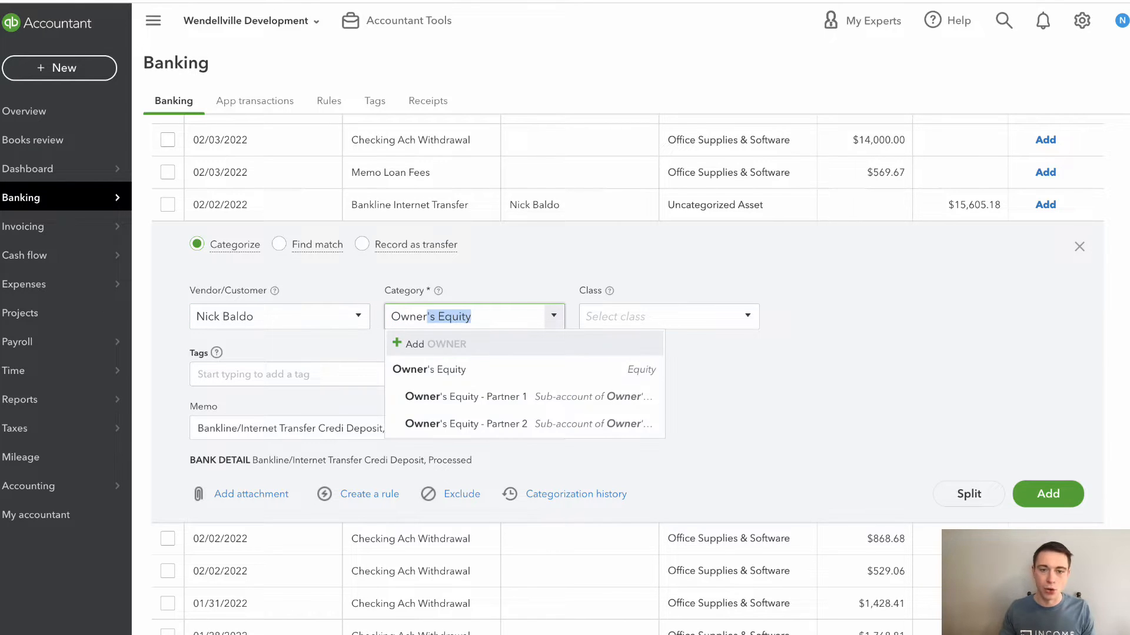
click(470, 396)
Step: Assign the GENERAL class to the Bankline Internet Transfer and add it to the books
key(Tab)
text(GE)
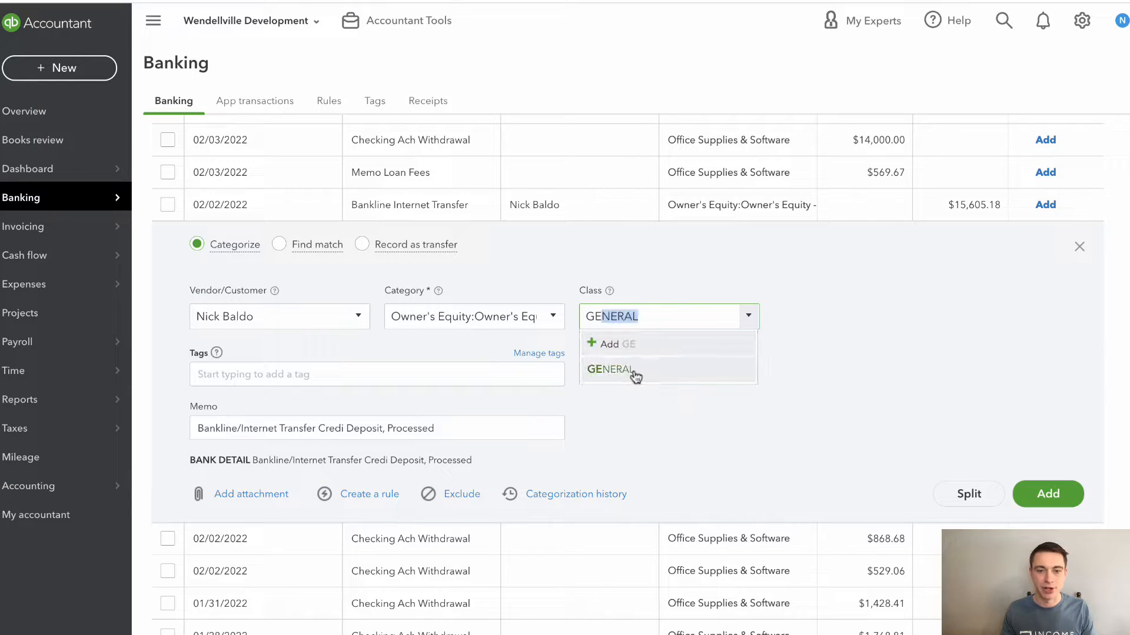
click(630, 373)
click(1029, 494)
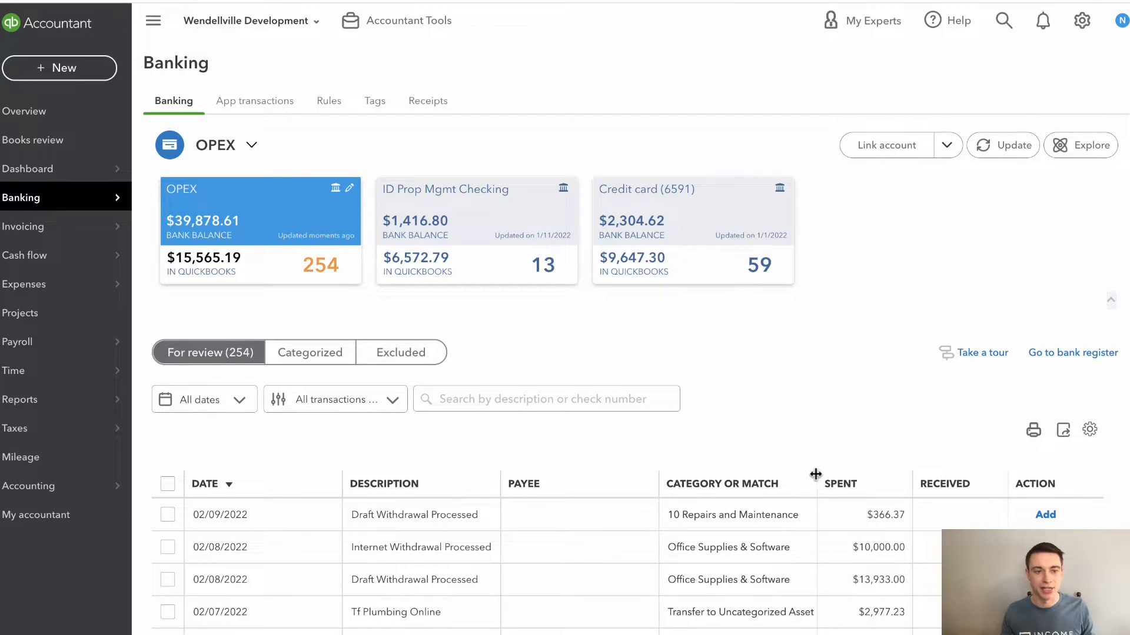
Step: Examine the OPEX transactions still awaiting review and the kinds of new transactions that can be created manually
scroll(815, 474, down, 3)
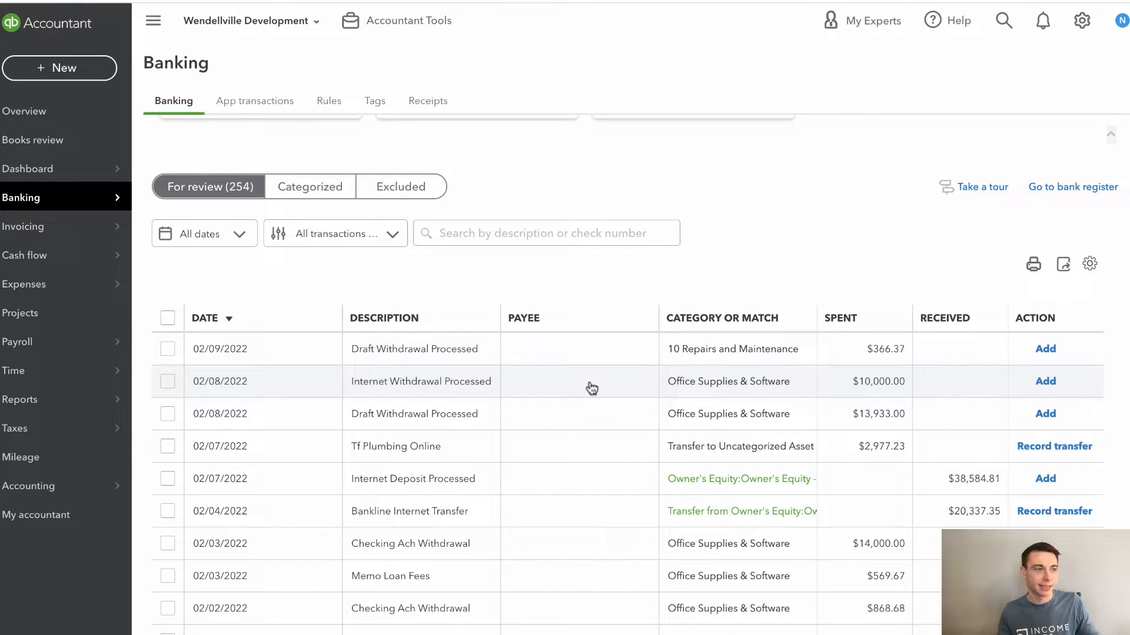
click(60, 80)
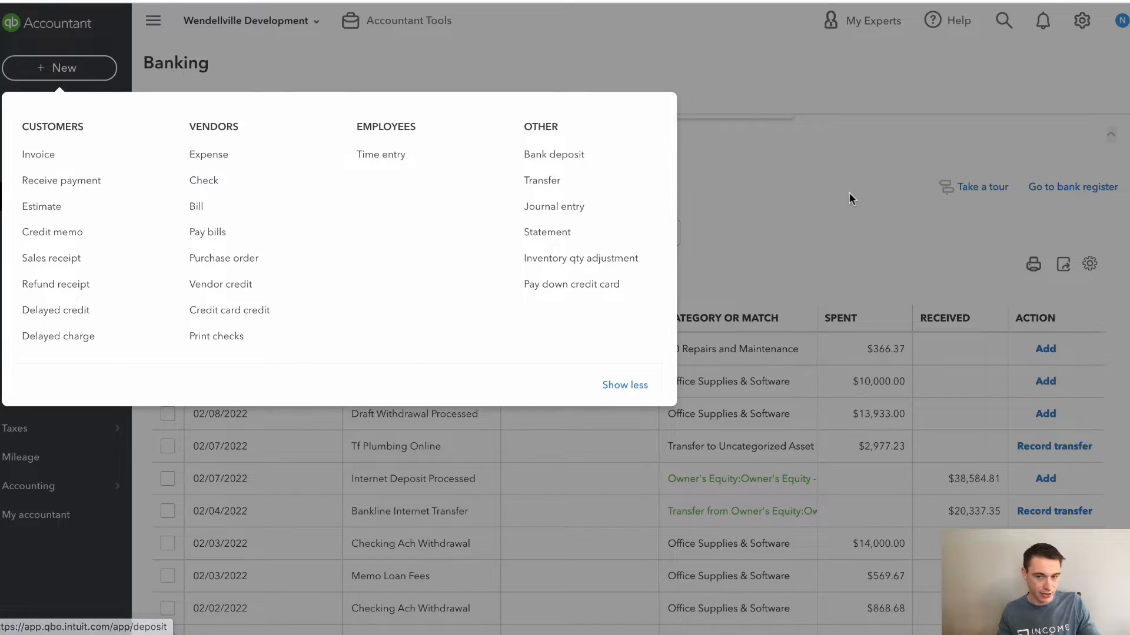
click(799, 191)
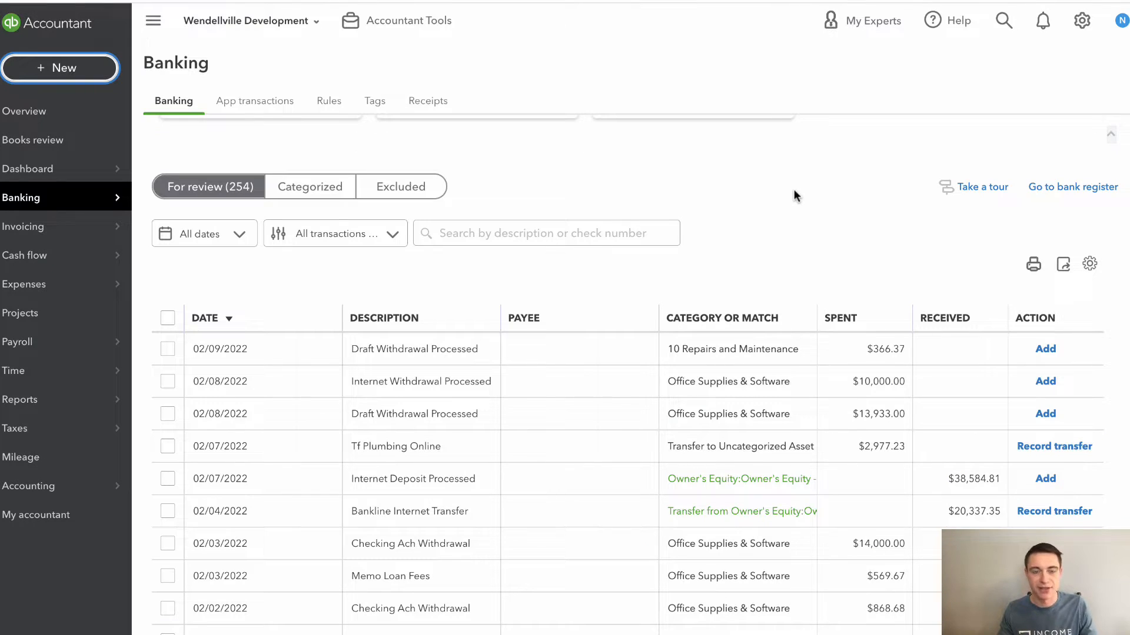
scroll(794, 189, up, 3)
scroll(793, 189, down, 1)
scroll(791, 191, up, 1)
scroll(731, 270, down, 5)
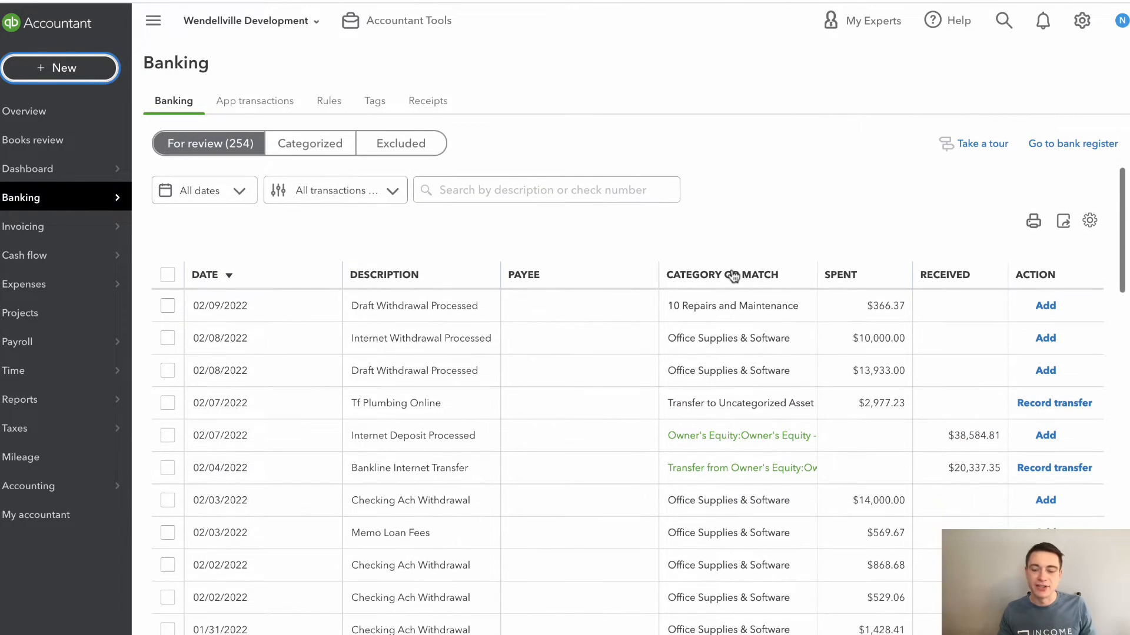
scroll(733, 276, down, 1)
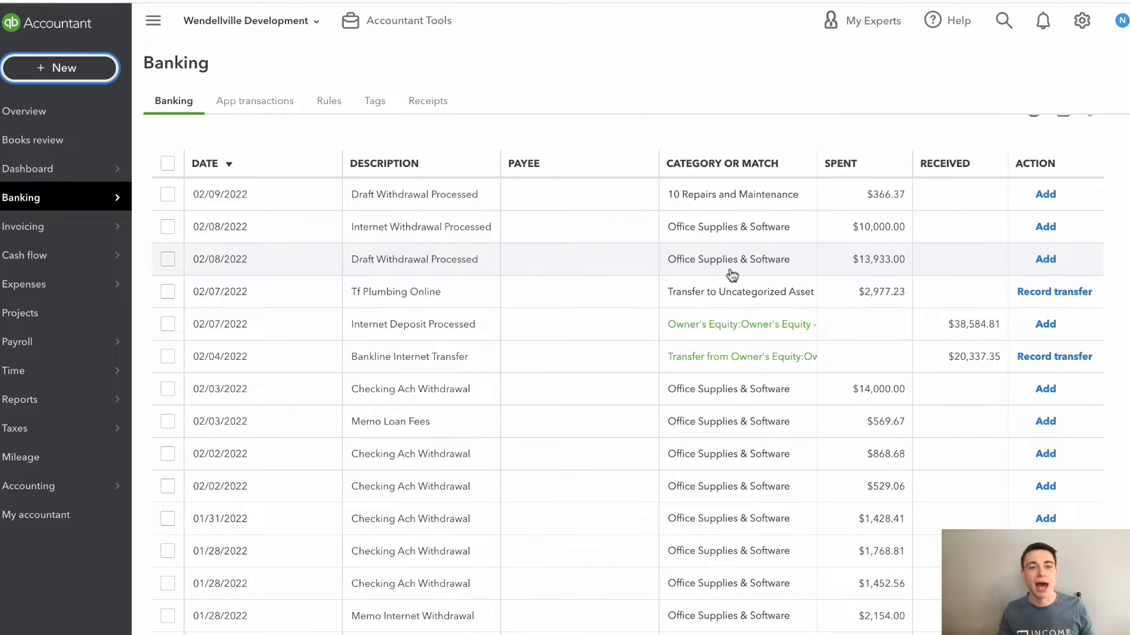
scroll(618, 262, up, 5)
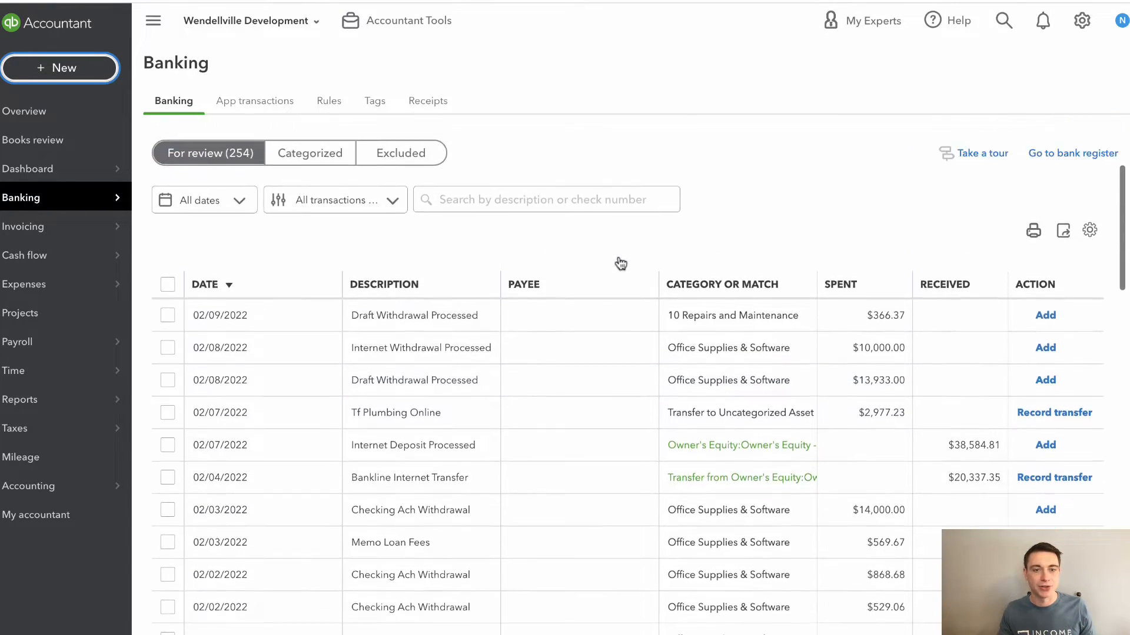
scroll(610, 267, up, 1)
scroll(743, 421, down, 3)
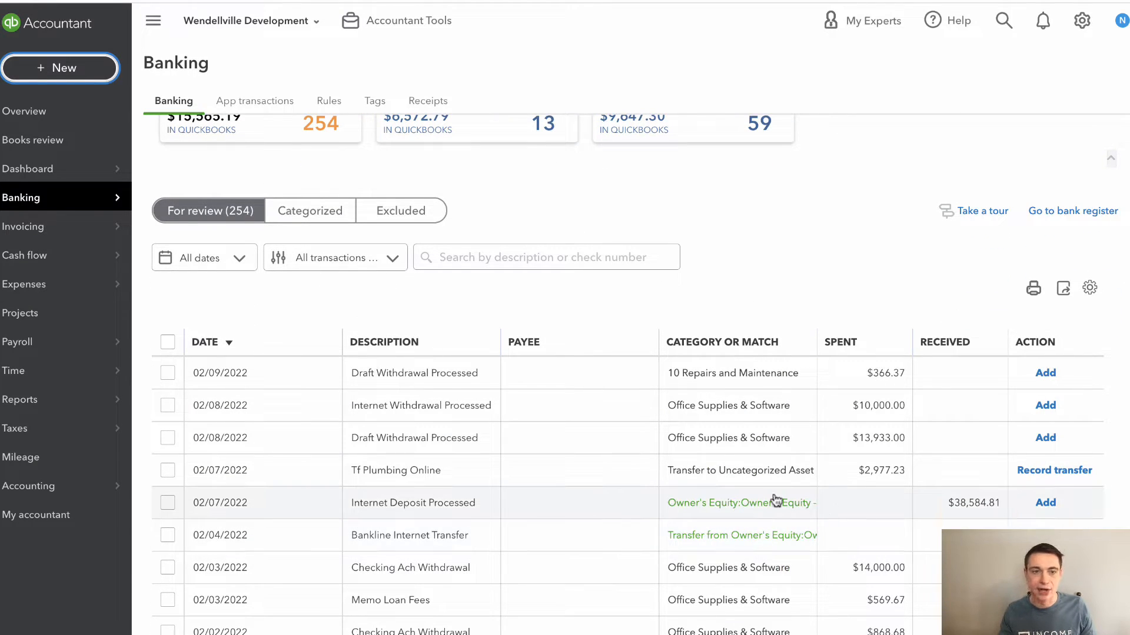
Step: Open the Verizon expense from the categorized transactions, inspect its online banking match, and close it
click(310, 219)
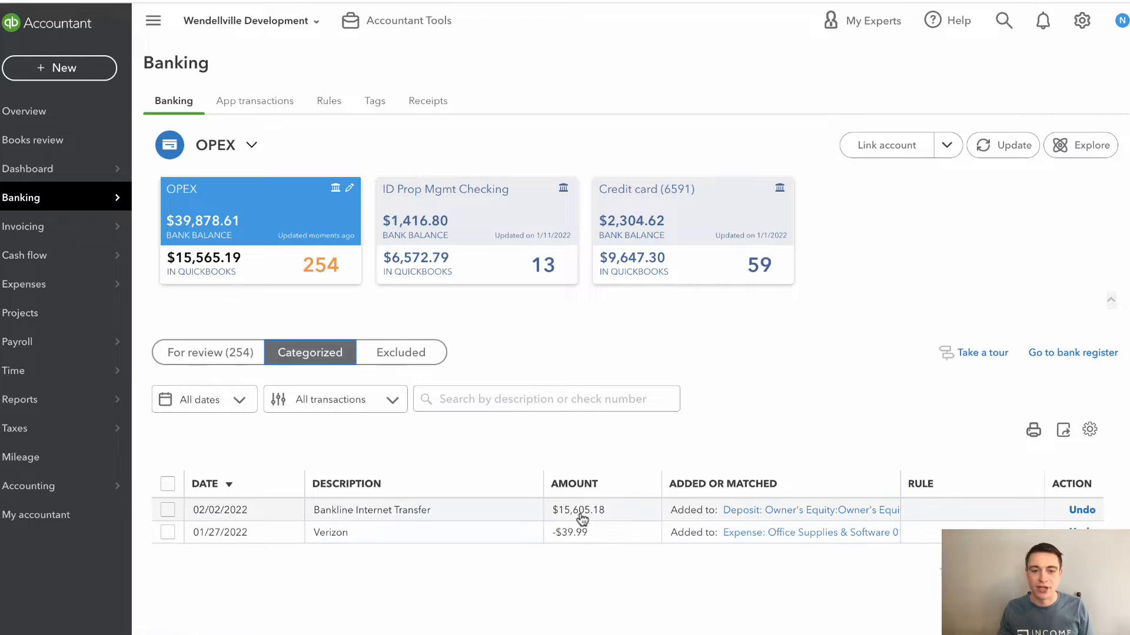
click(743, 533)
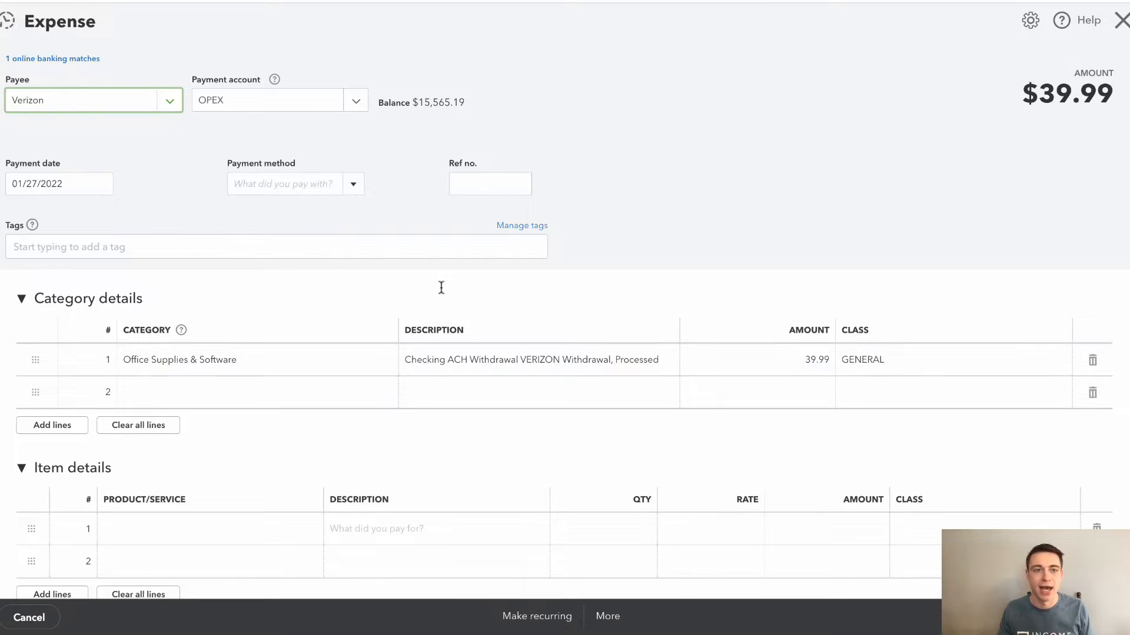
click(51, 61)
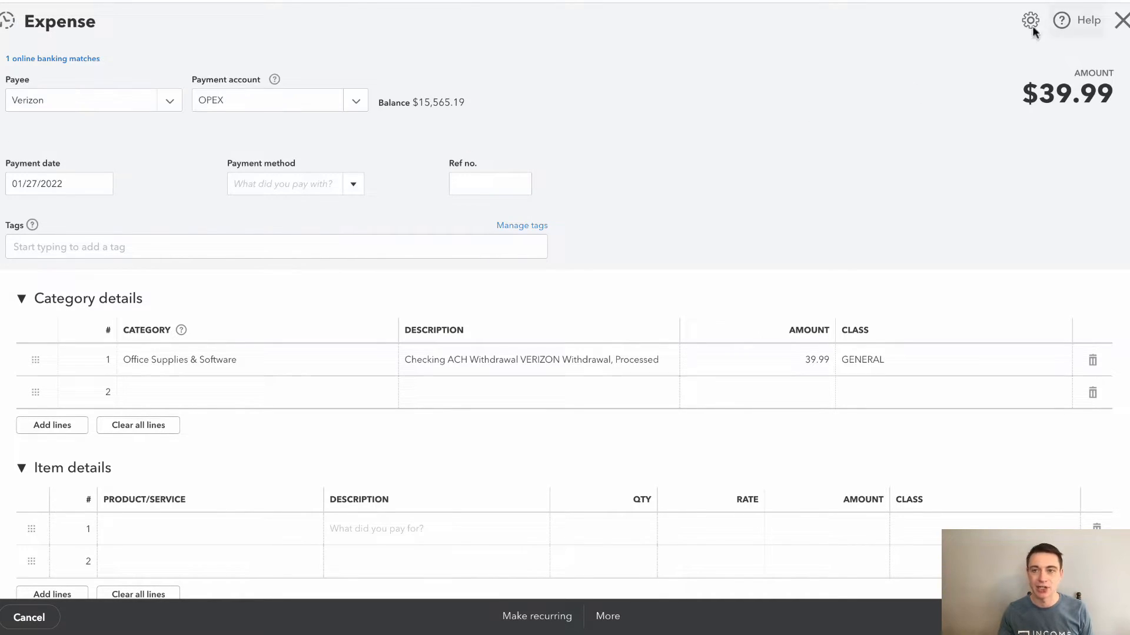
click(1121, 34)
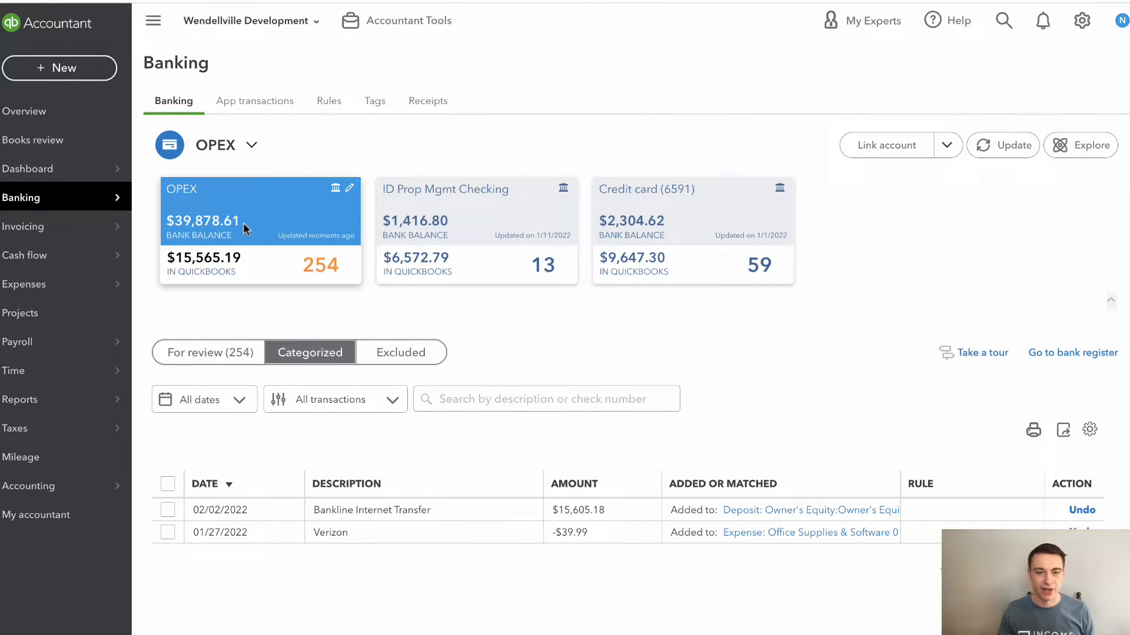
Step: Open the 02/07/2022 Tf Plumbing Online transaction awaiting review and switch it from a transfer to Categorize
click(228, 353)
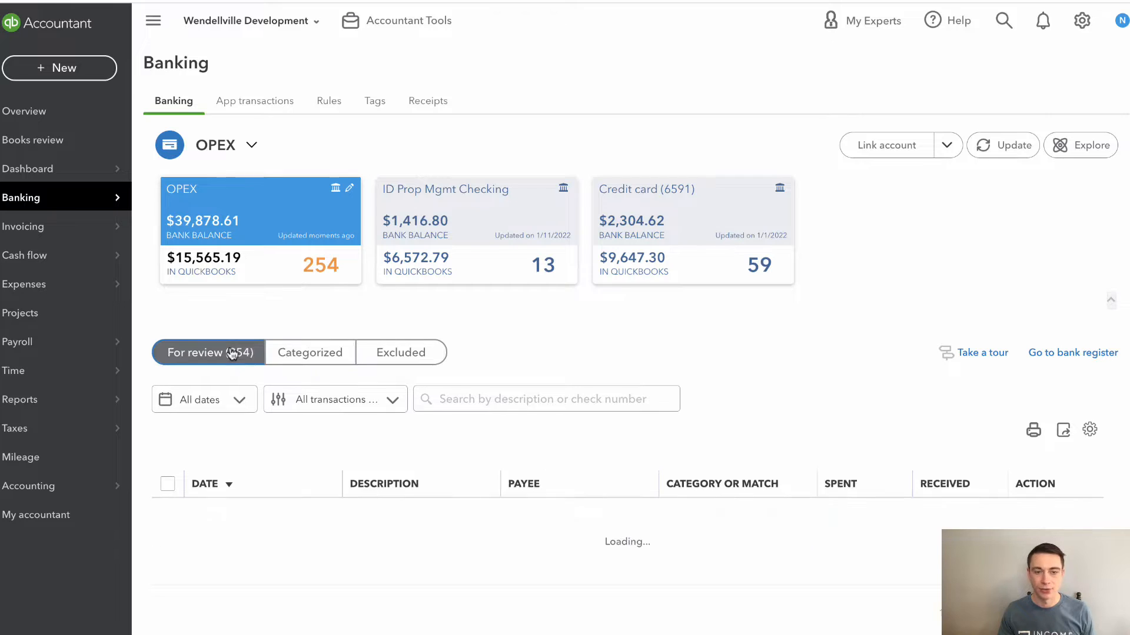
scroll(700, 457, down, 5)
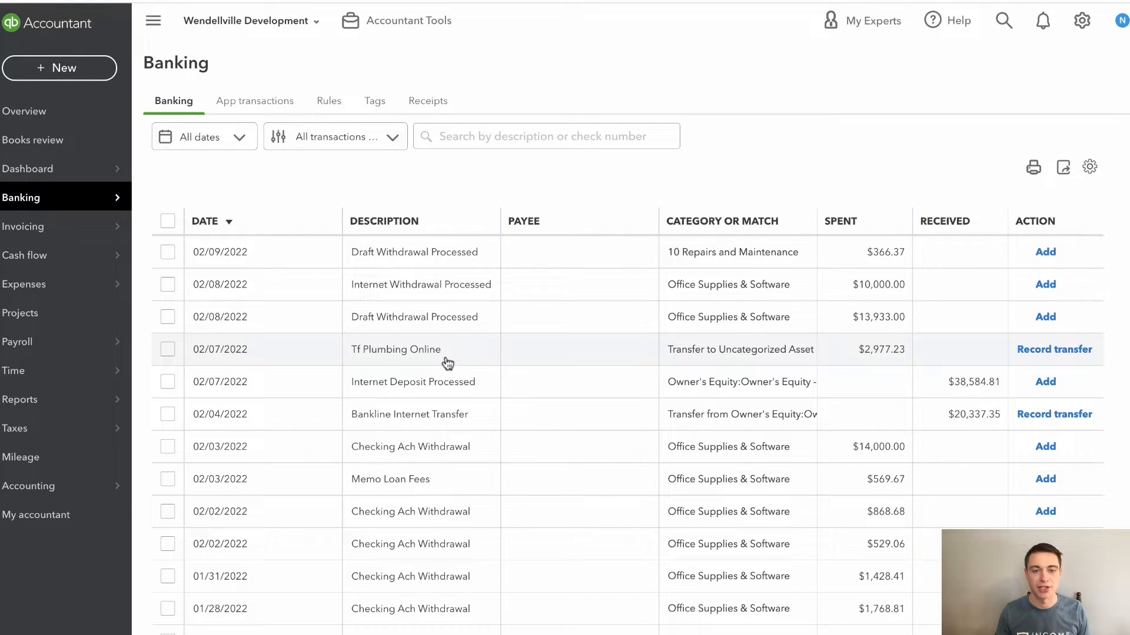
click(407, 359)
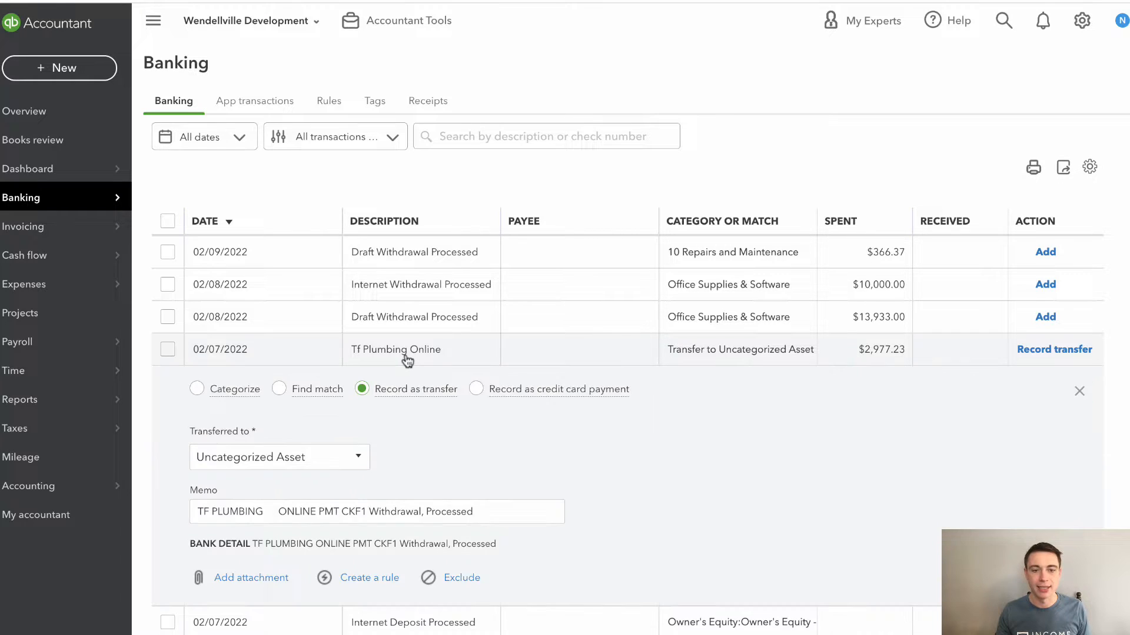
click(196, 389)
scroll(704, 566, down, 1)
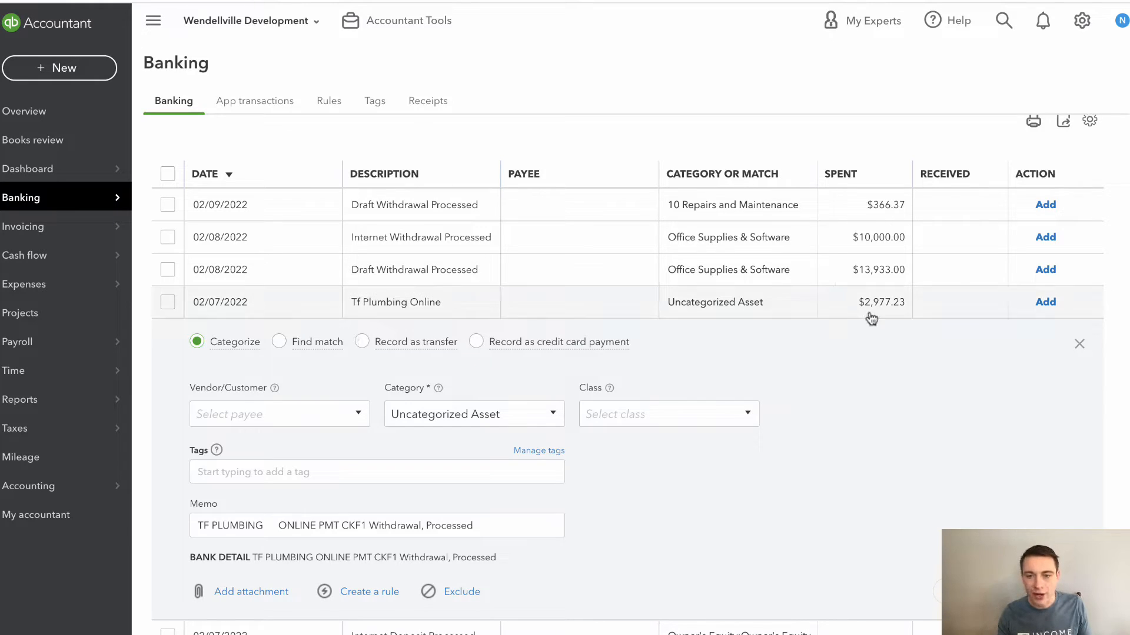
Step: Create a new expense with Modern Plumbing as the payee
click(60, 79)
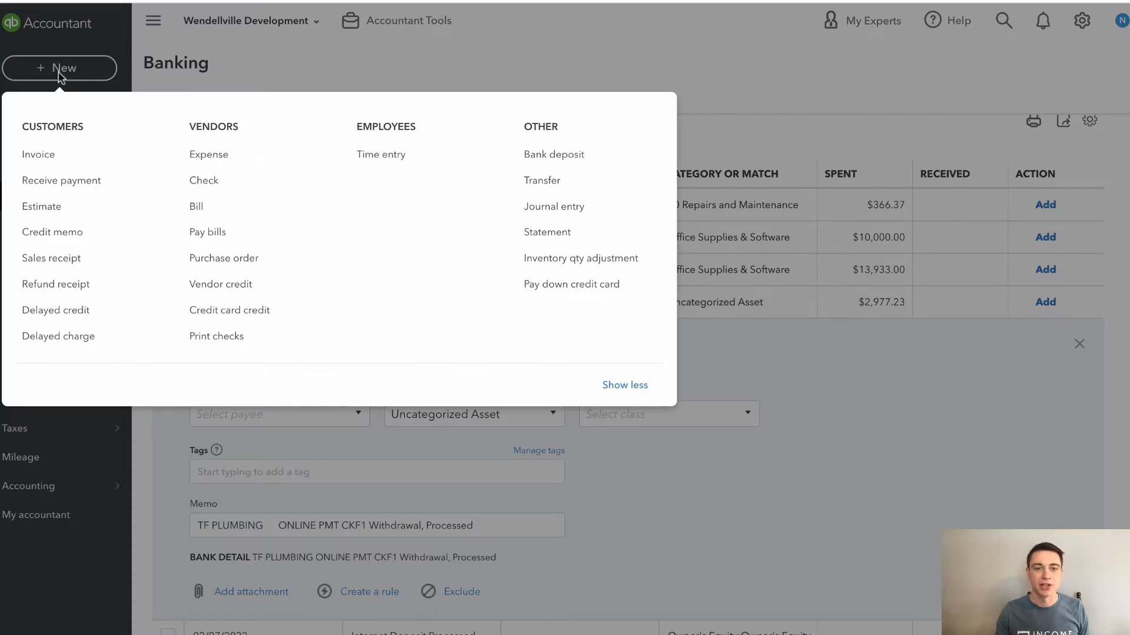
click(217, 159)
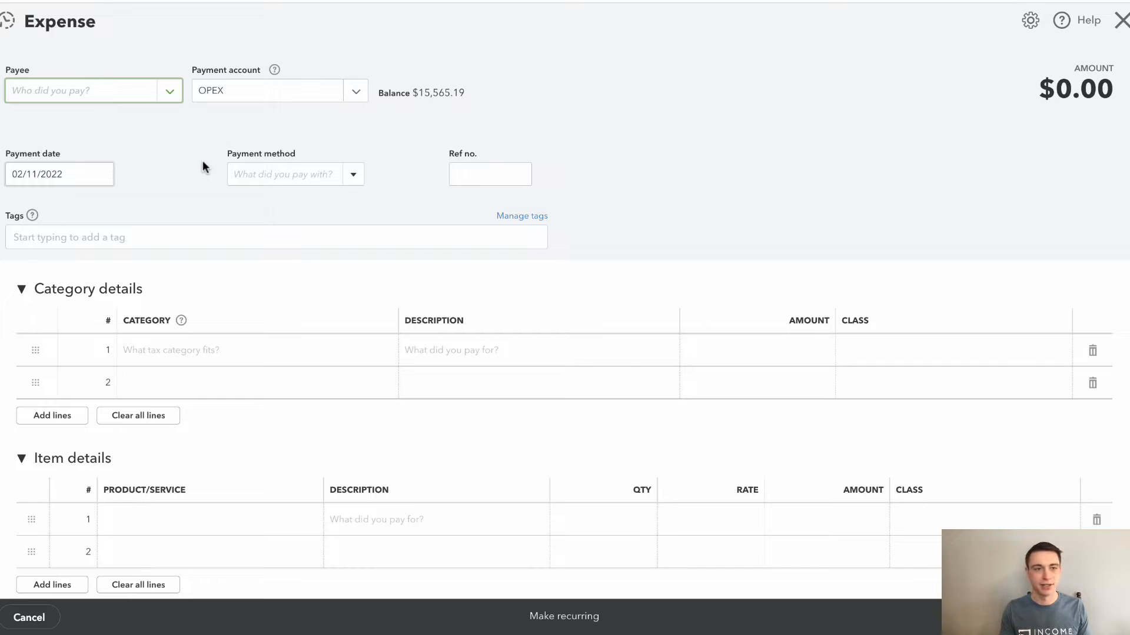
text(PLU)
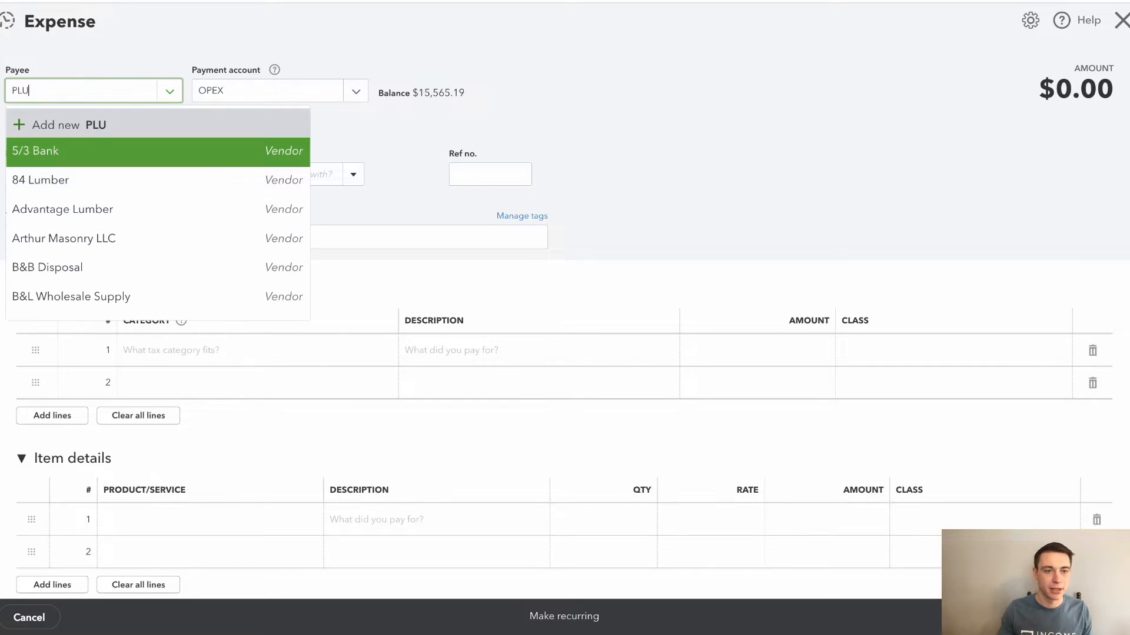
click(171, 162)
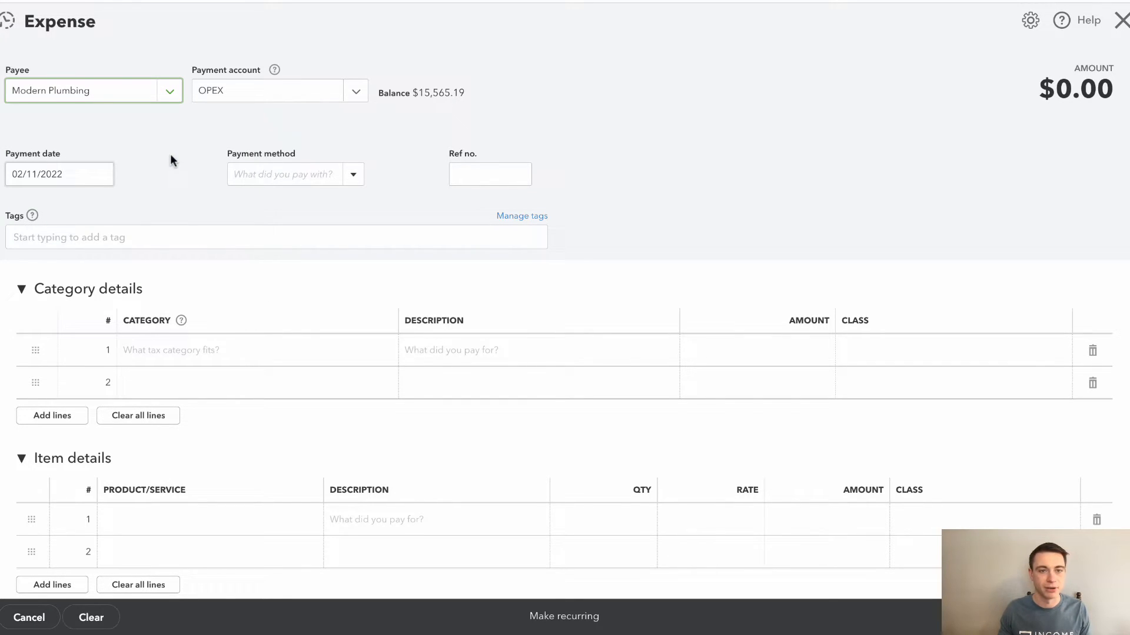
Step: Set the expense's payment account to OPEX and its payment date to 02/07/2022
click(353, 94)
text(OPEX)
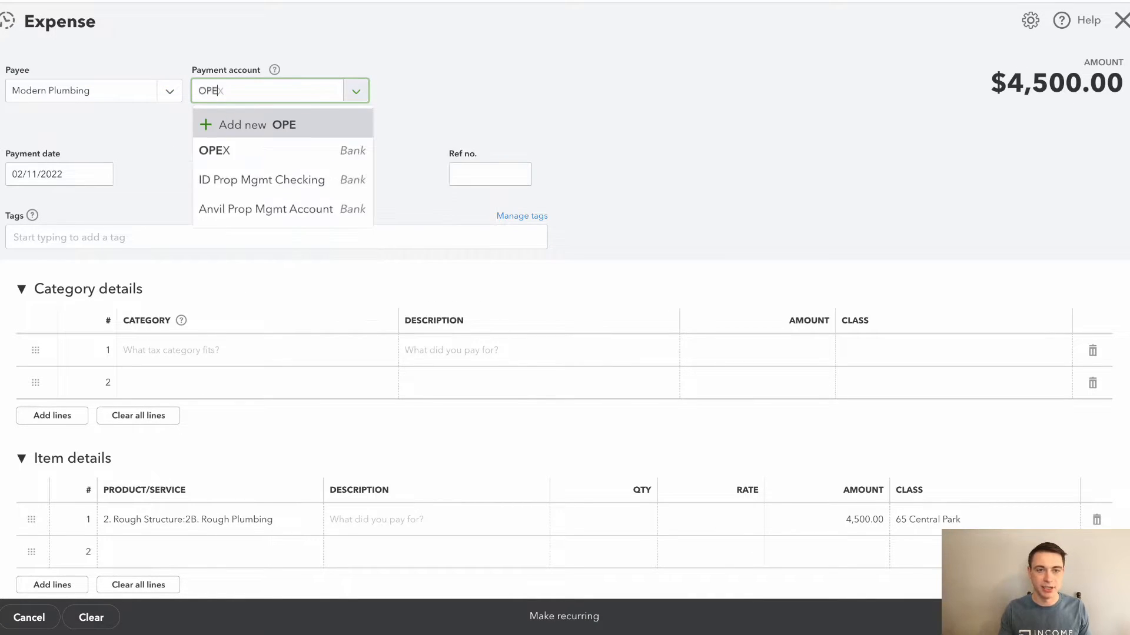
click(280, 183)
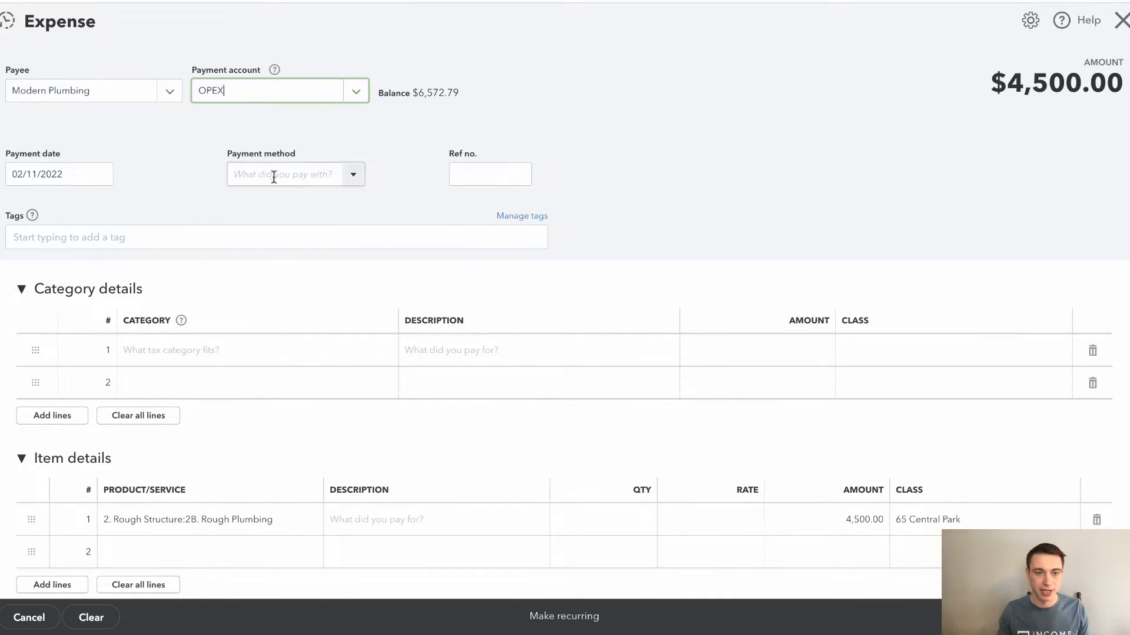
click(100, 174)
click(38, 271)
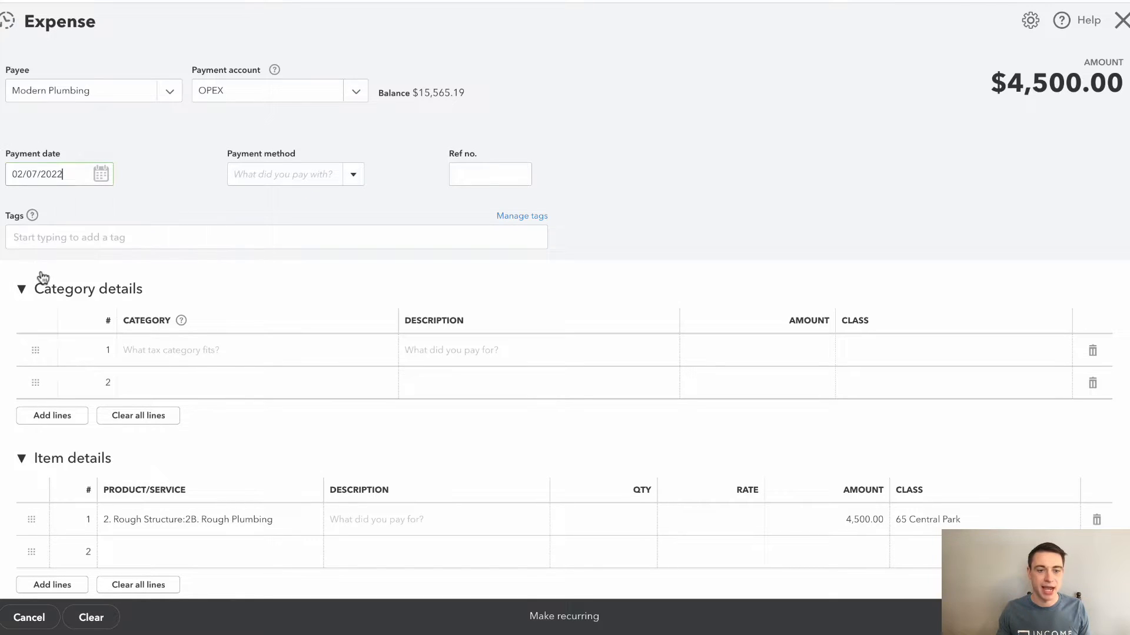
Step: Collapse the category details and set the Rough Plumbing item line's quantity to 1
click(21, 289)
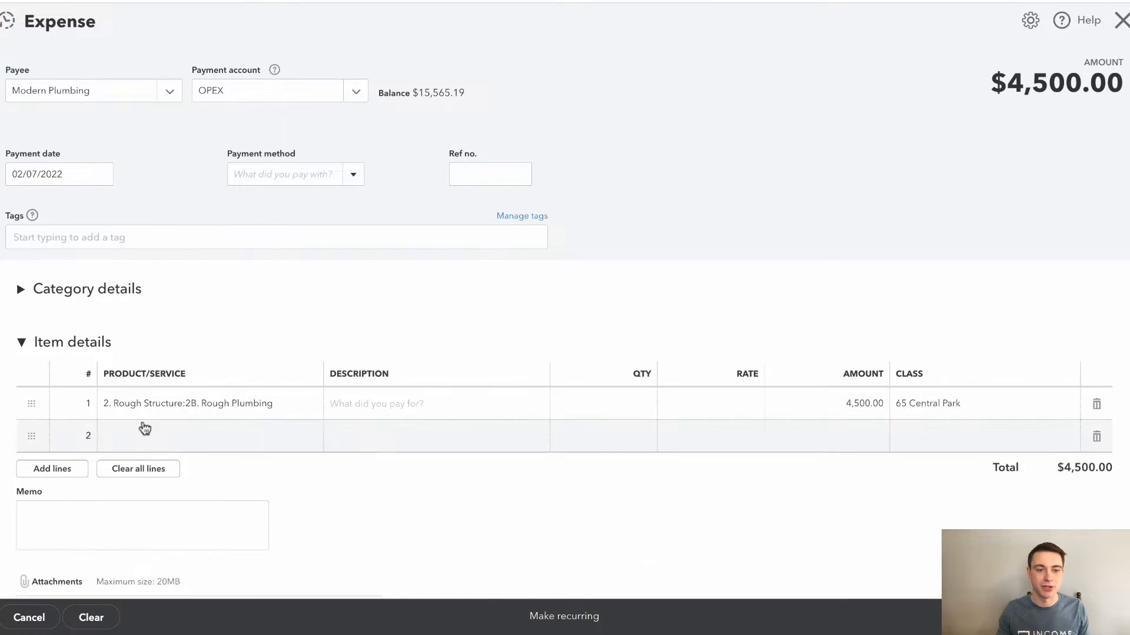
click(142, 414)
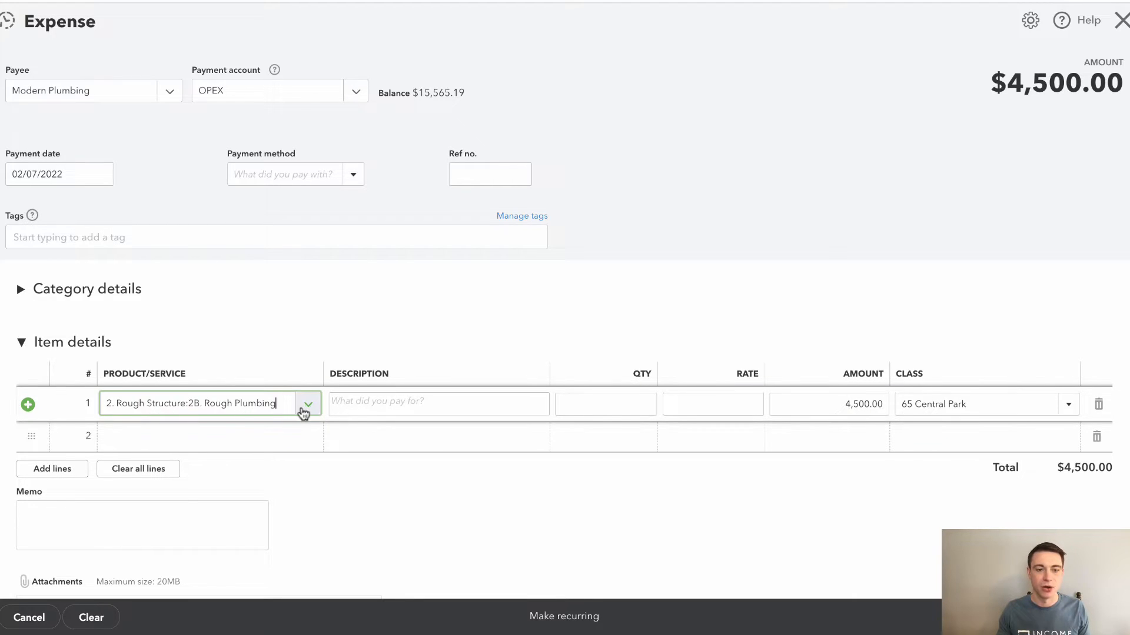
click(606, 410)
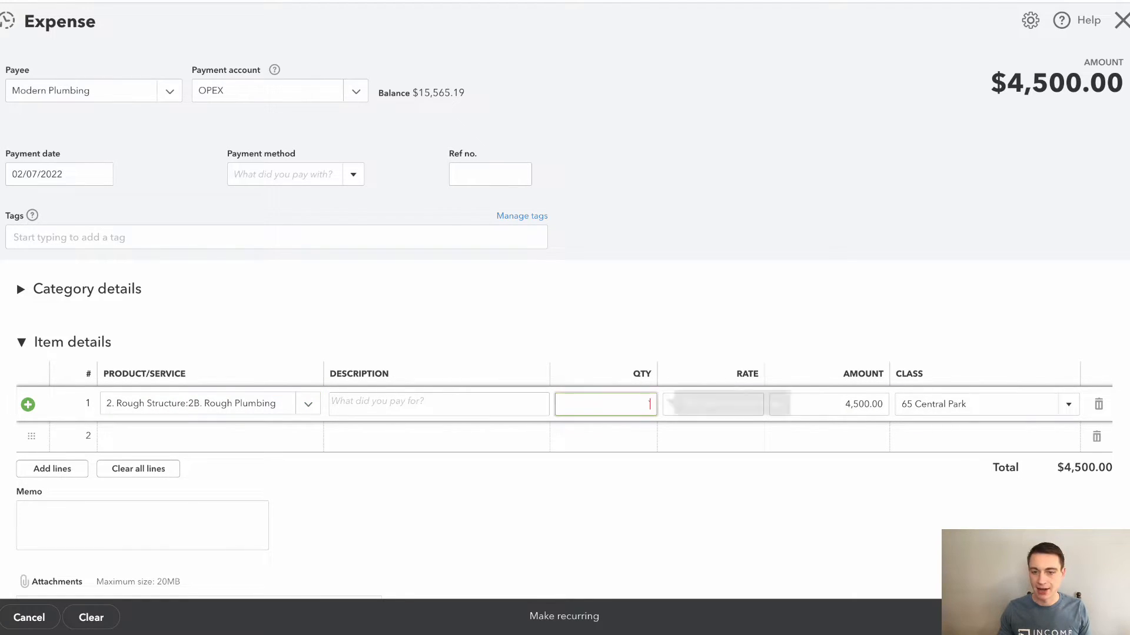
key(Tab)
key(shift+Tab)
text(1)
key(Tab)
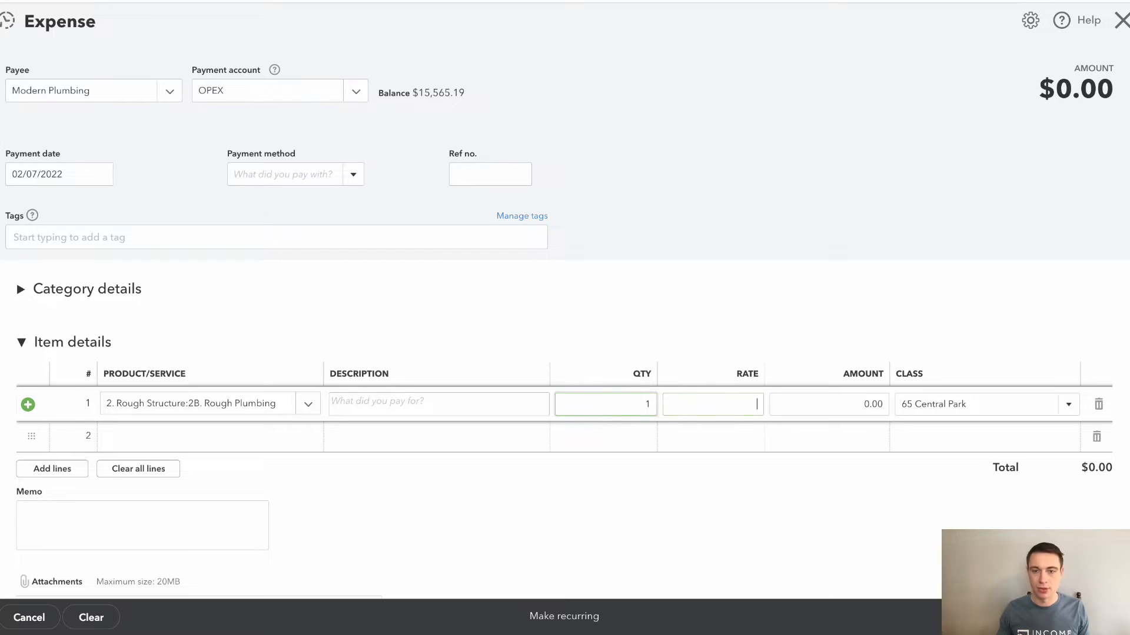
text(2,977)
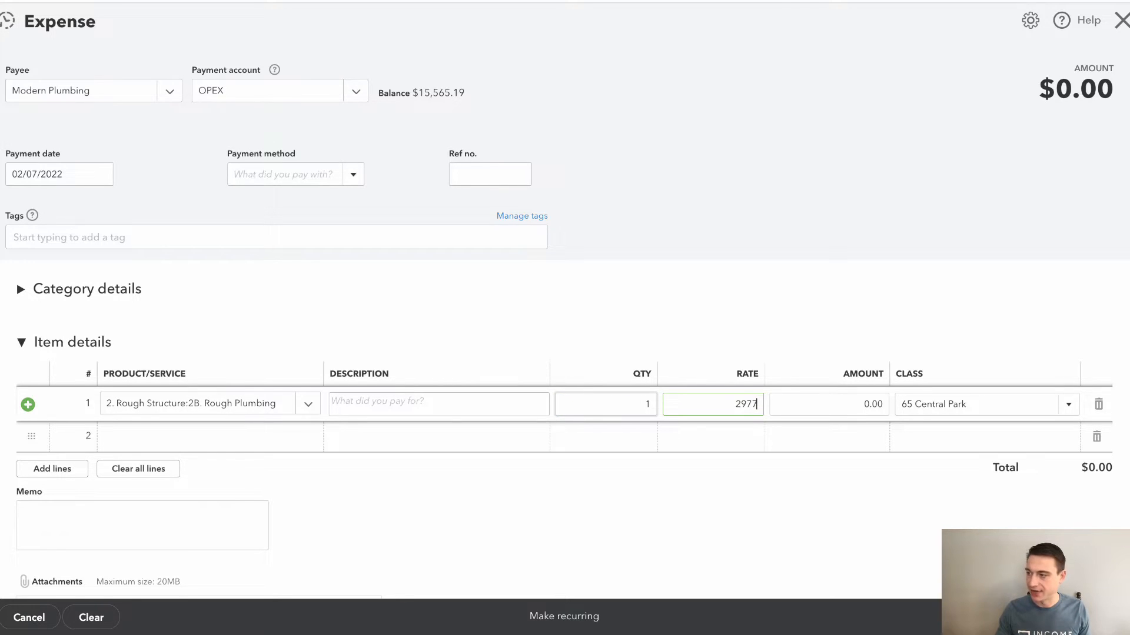
text(.23)
key(Tab)
key(Tab)
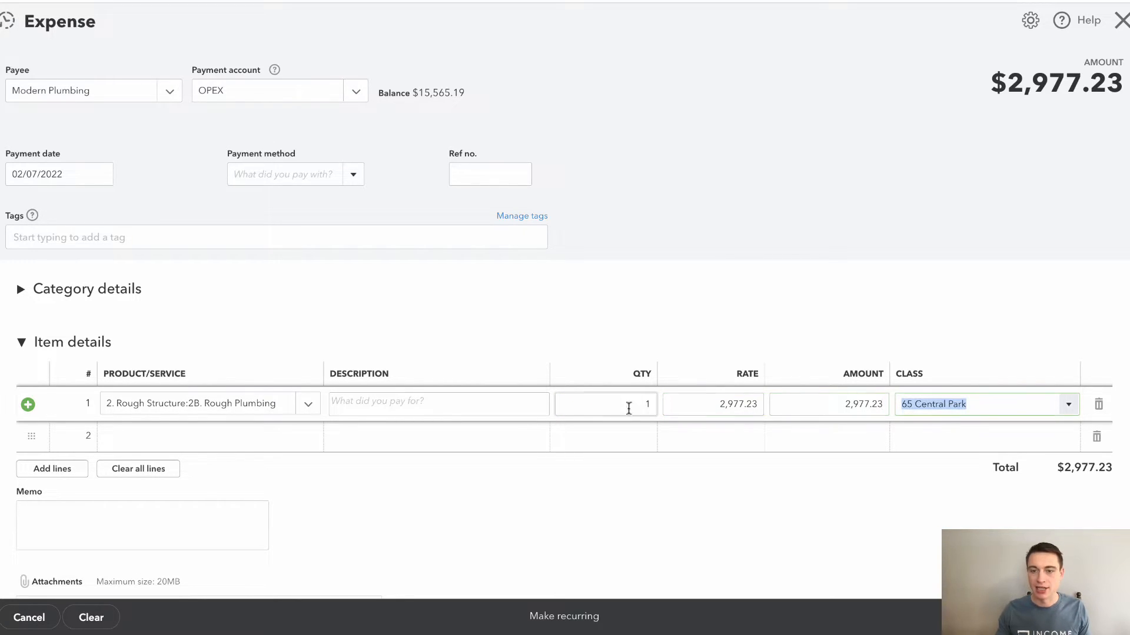
click(697, 531)
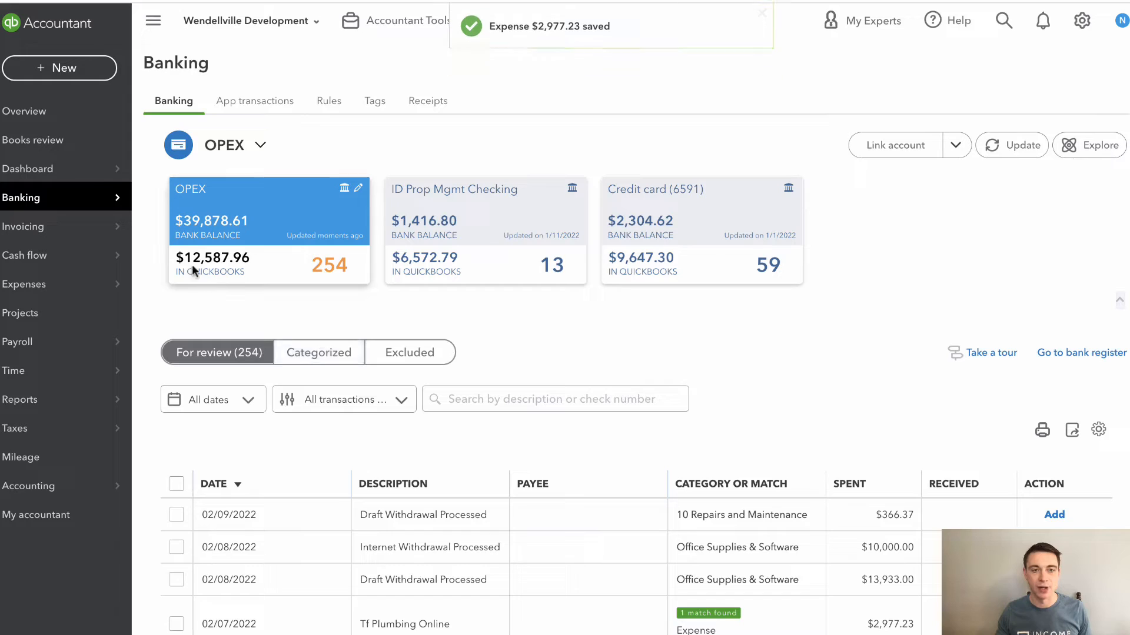
Step: Examine the suggested Modern Plumbing expense match for the 02/07/2022 Tf Plumbing Online transaction
click(144, 27)
scroll(496, 300, down, 3)
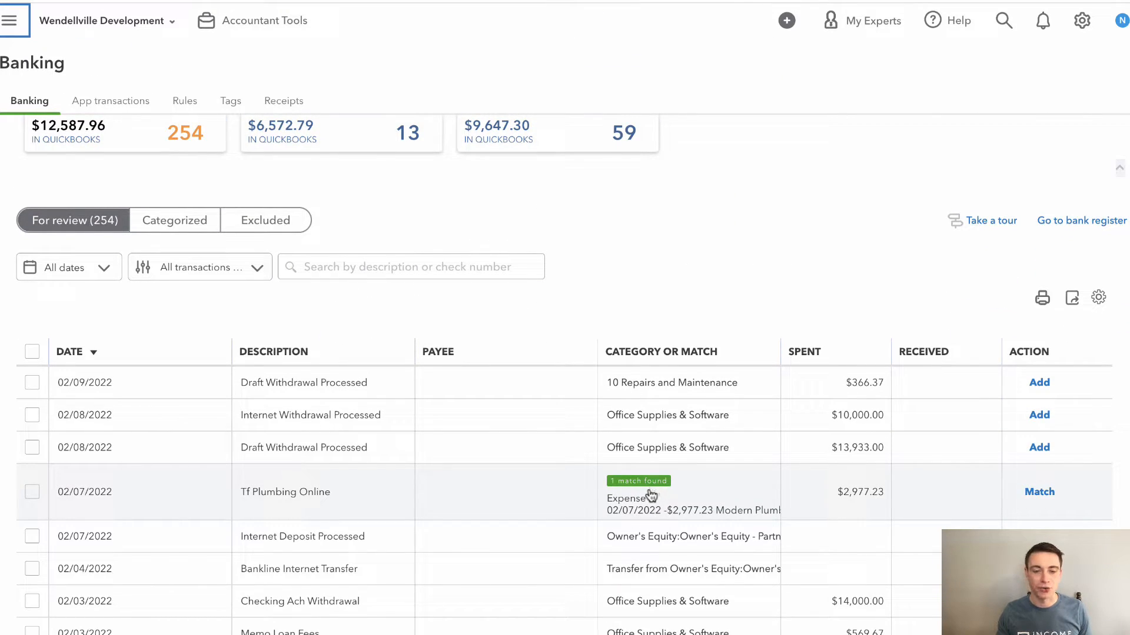
click(513, 500)
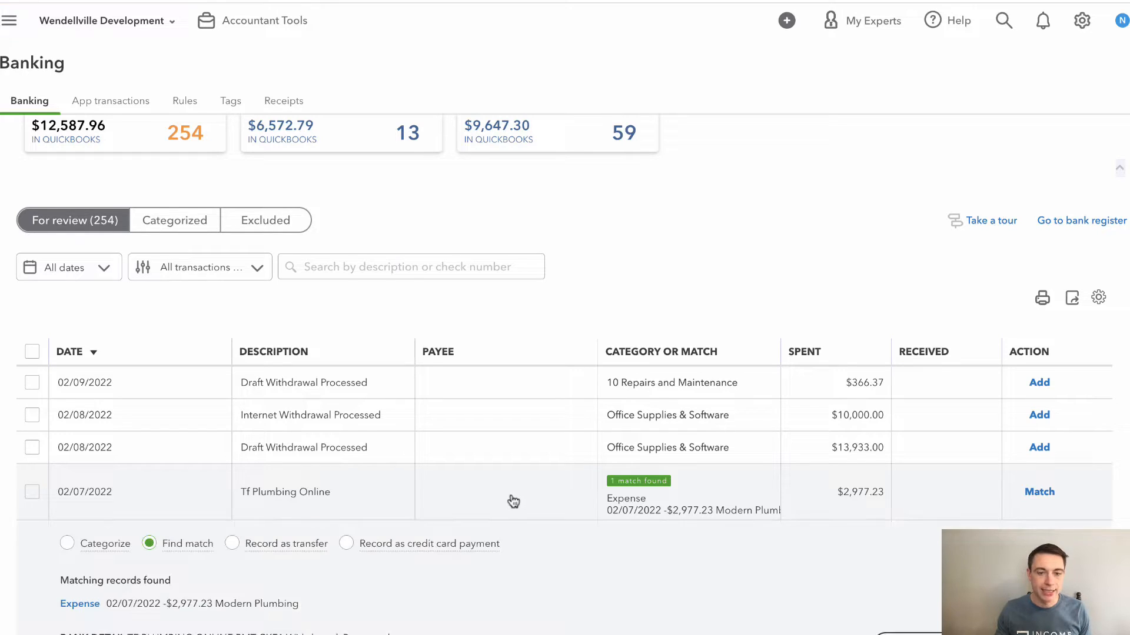
scroll(513, 501, down, 3)
scroll(512, 500, down, 1)
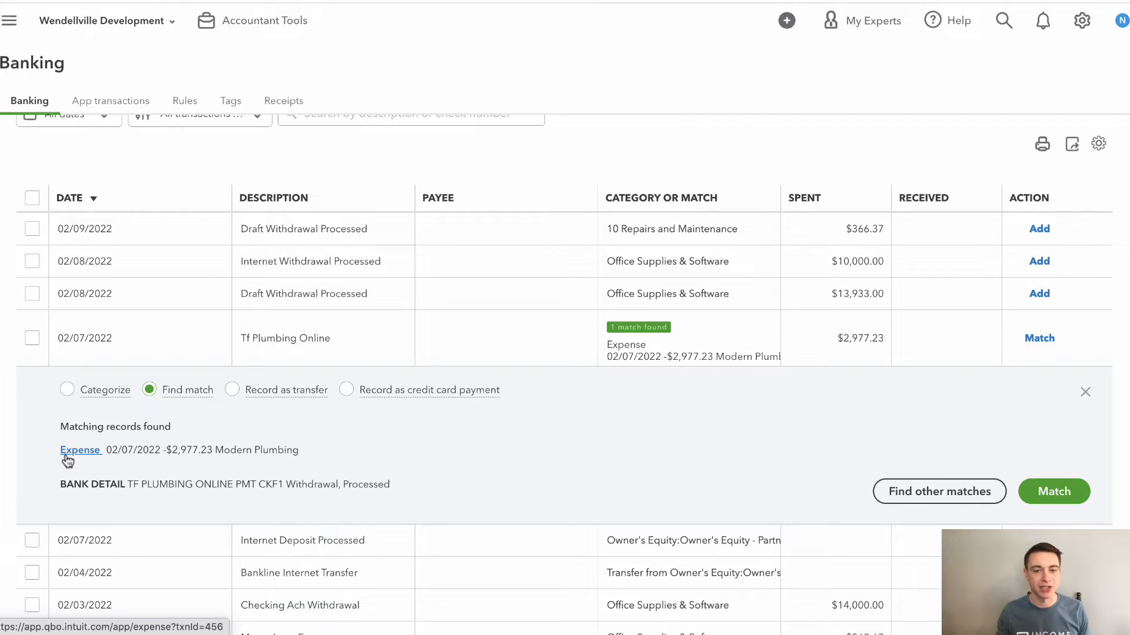
drag(213, 452, 163, 454)
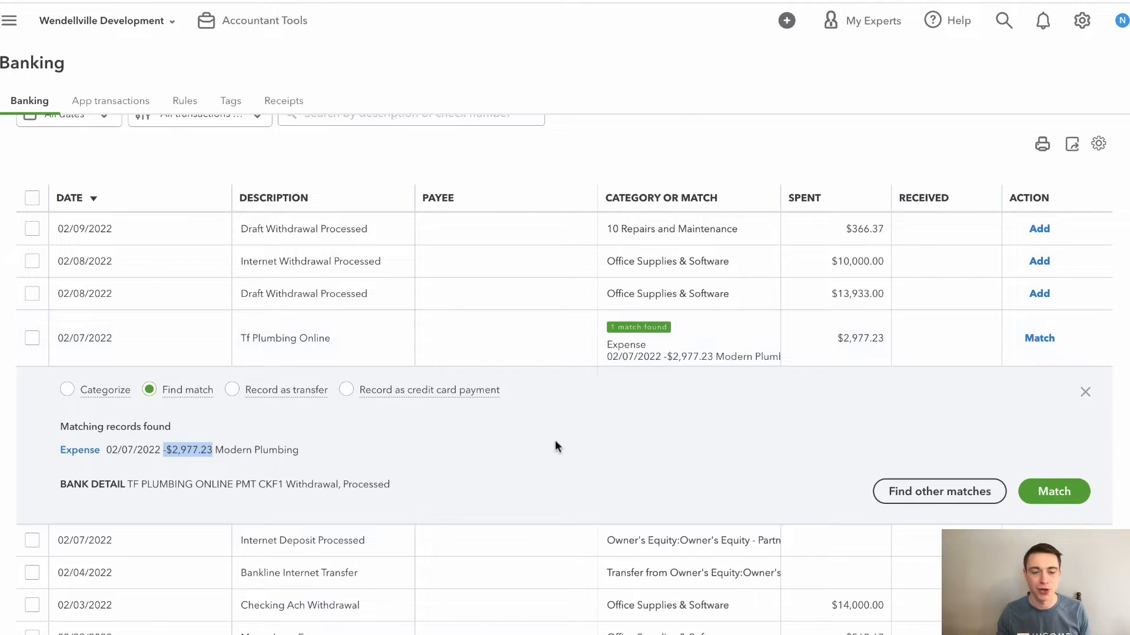
click(392, 468)
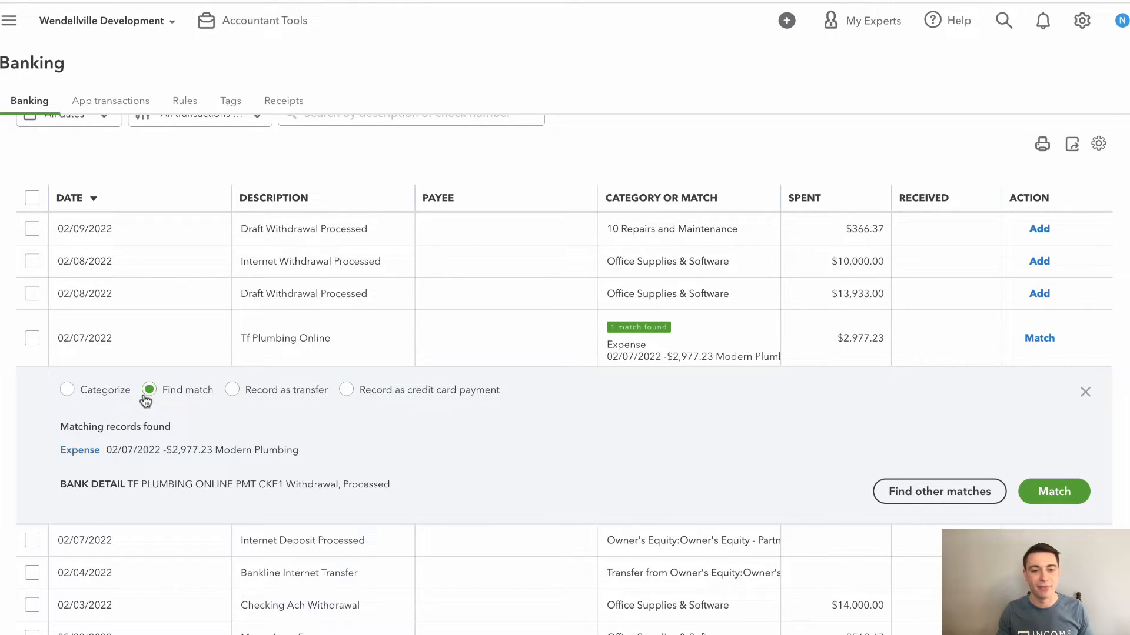
scroll(145, 400, up, 1)
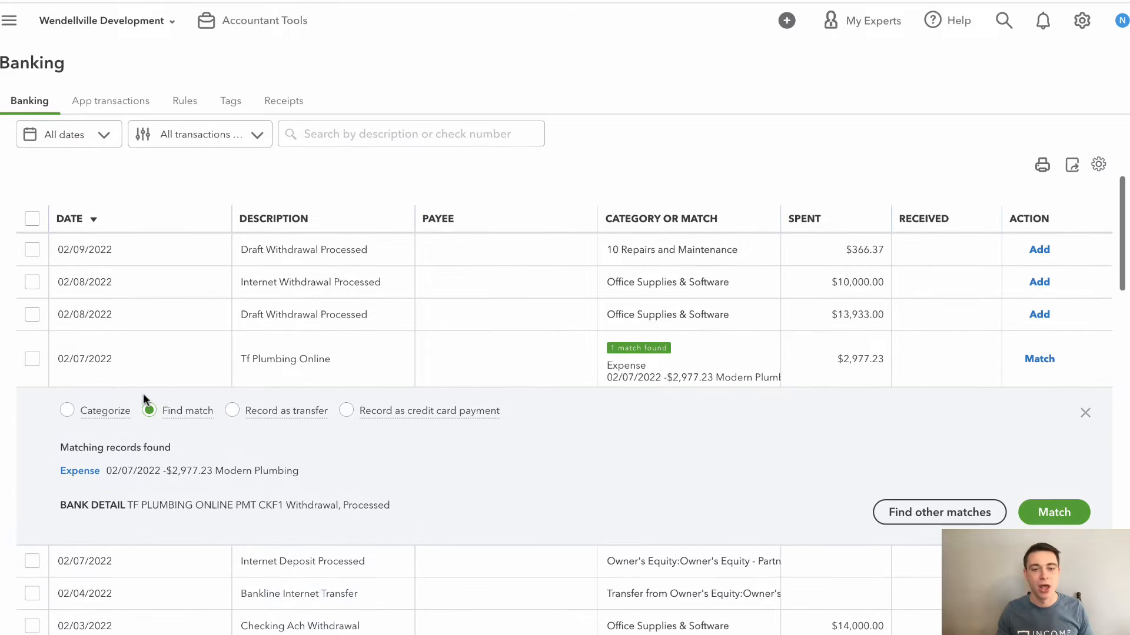
Step: Match the Tf Plumbing Online transaction to the suggested Modern Plumbing expense of 02/07/2022
click(37, 358)
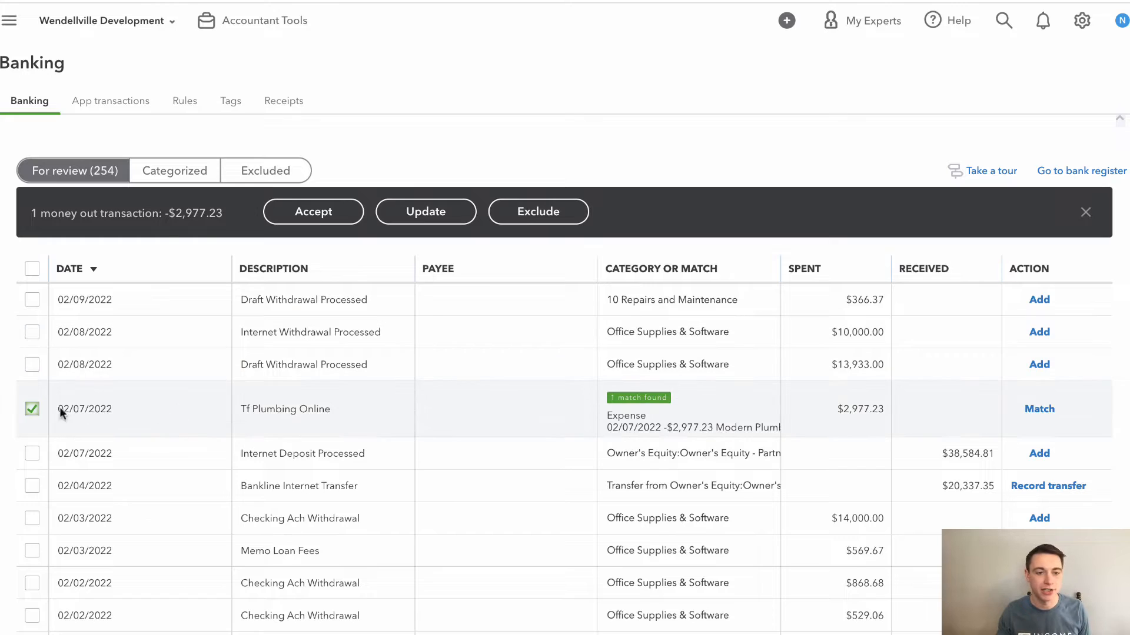
click(29, 407)
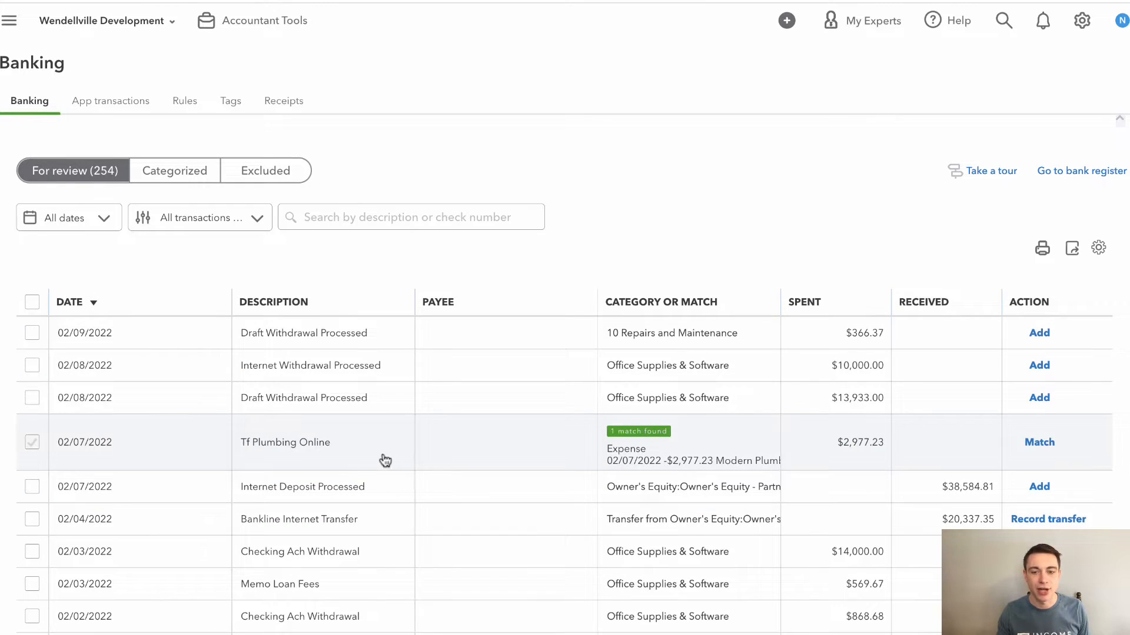
click(365, 457)
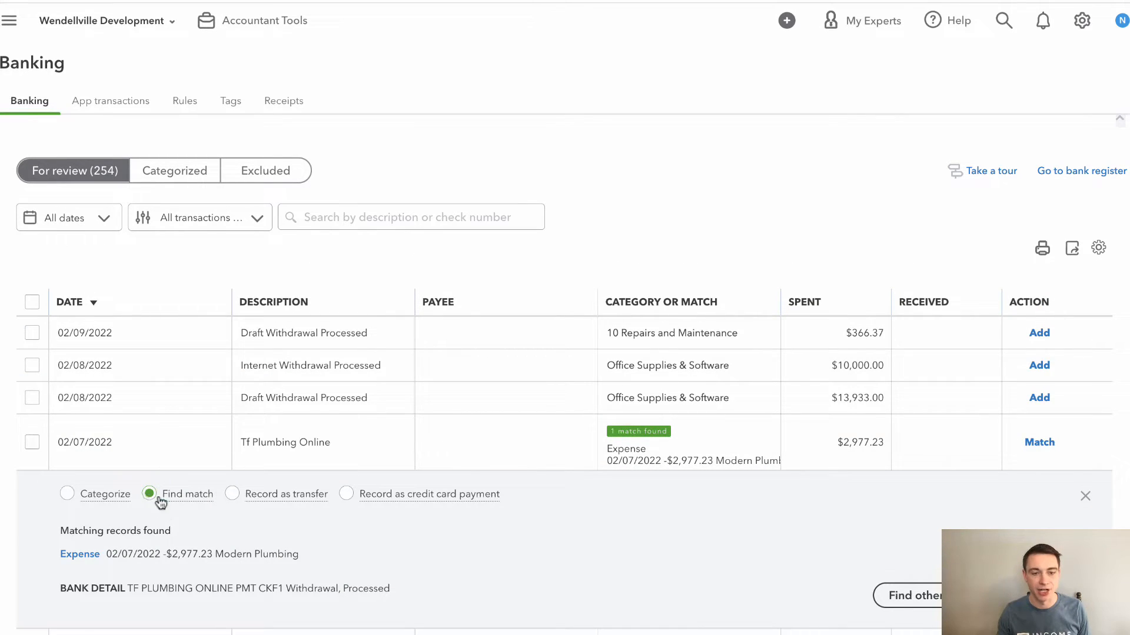
scroll(585, 585, down, 1)
click(1053, 536)
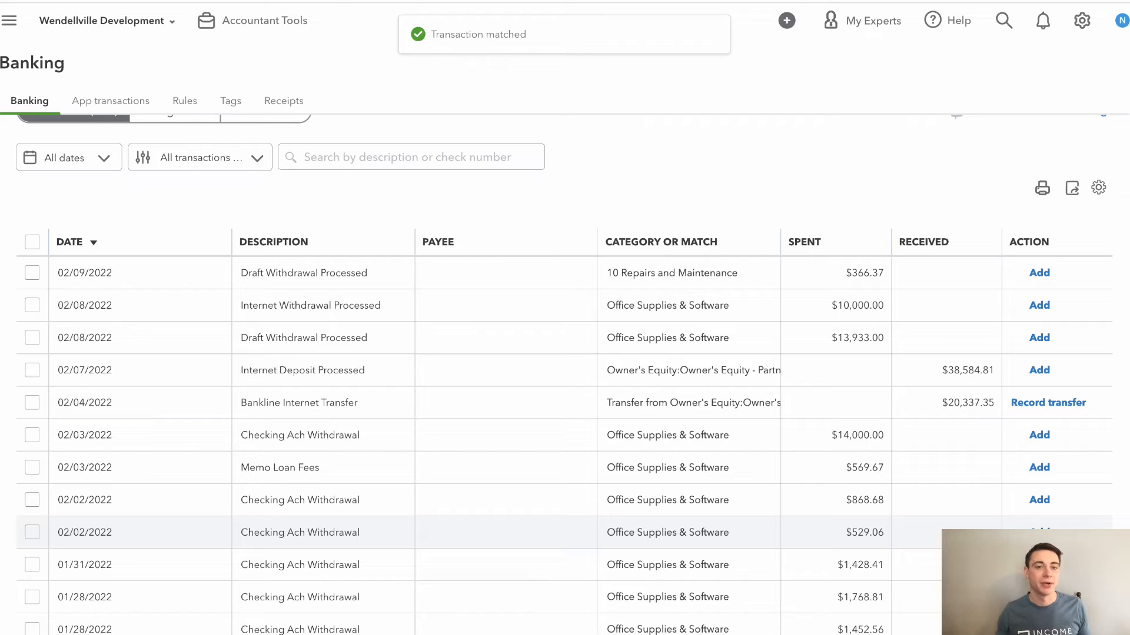
Step: Check the matched transaction among OPEX's categorized transactions and return to the transactions for review
scroll(814, 538, up, 1)
click(181, 178)
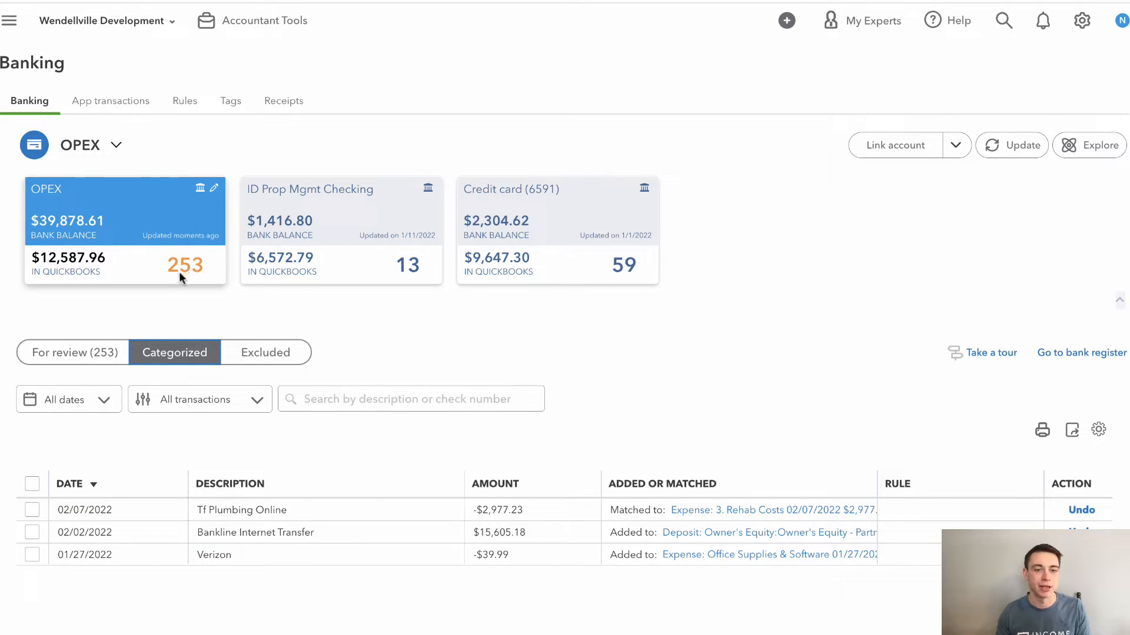
click(89, 354)
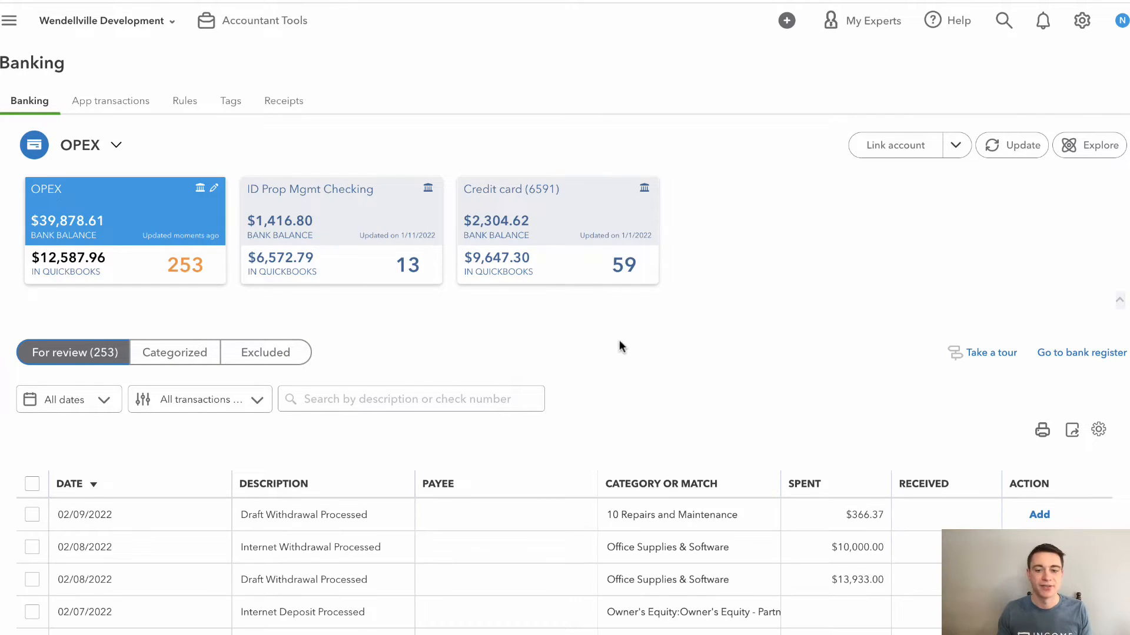
Step: Set the category of the 02/08/2022 Draft Withdrawal of $13,933.00 to 3A. Closing Costs - Original Costs
scroll(620, 345, down, 4)
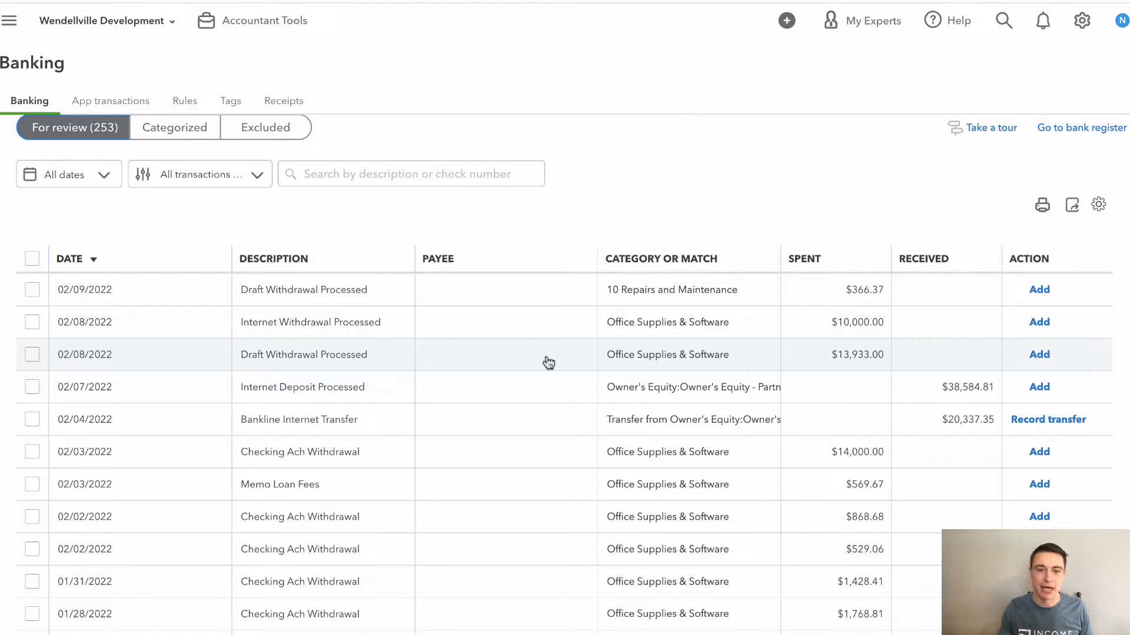
click(654, 355)
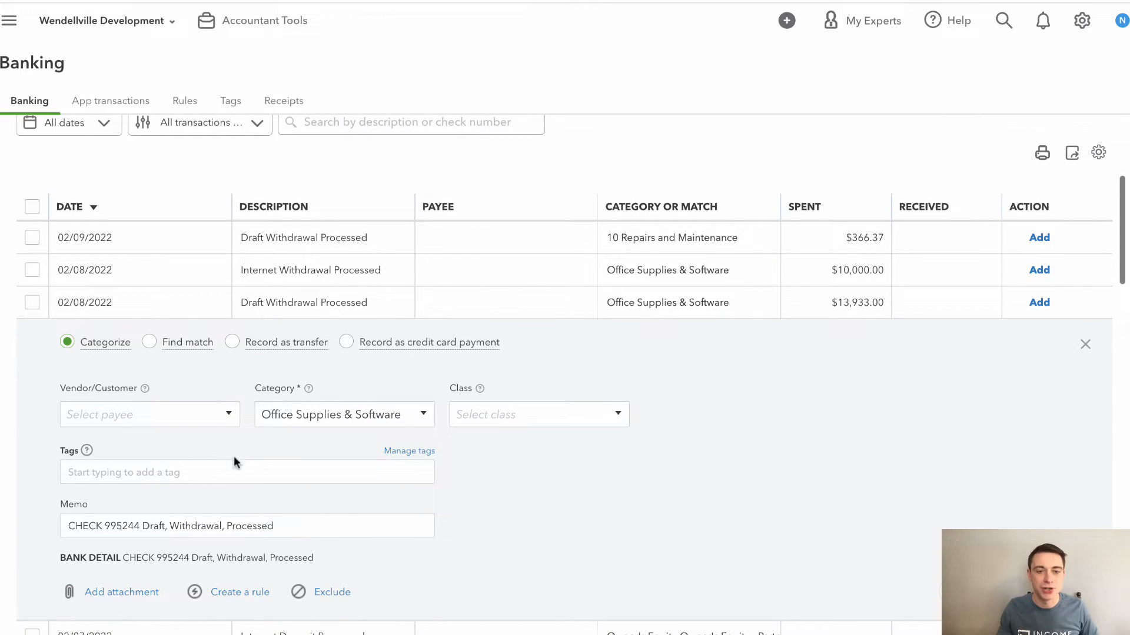
click(318, 414)
text(BuILD)
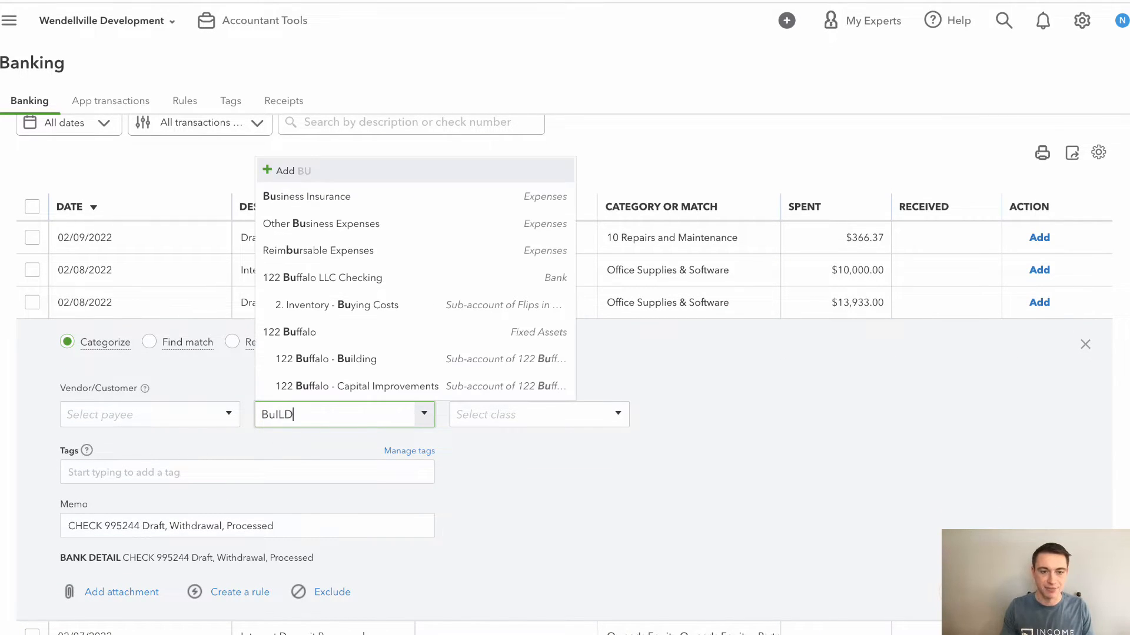
click(303, 523)
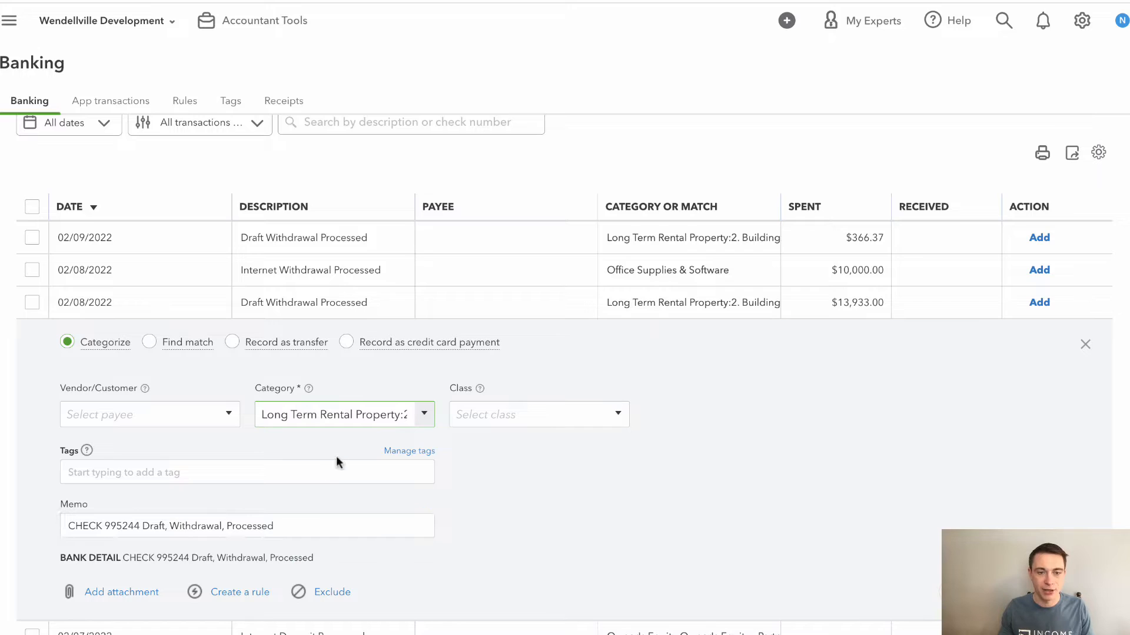
triple_click(397, 415)
text(CLOS)
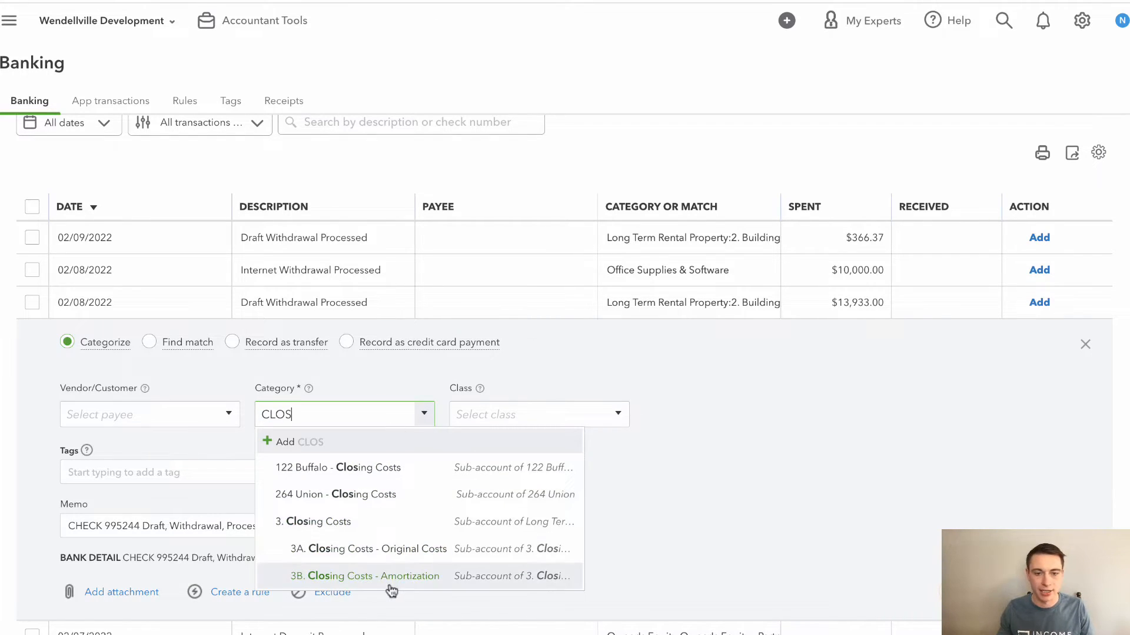
click(397, 552)
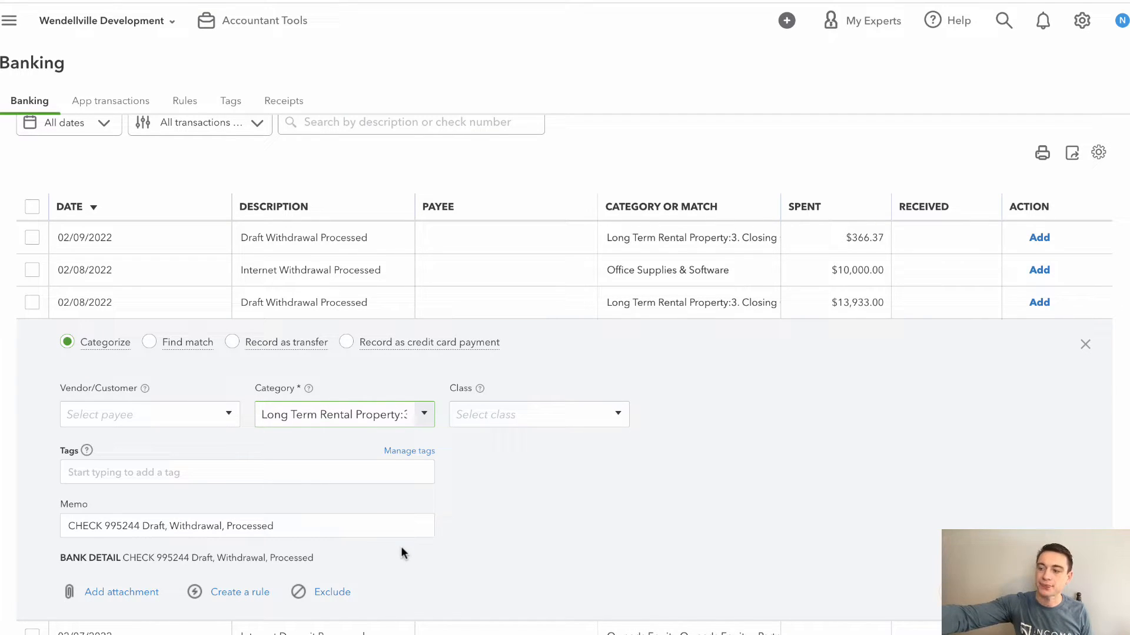
Step: Create a new journal entry and set its journal date to 02/08/2022
click(8, 35)
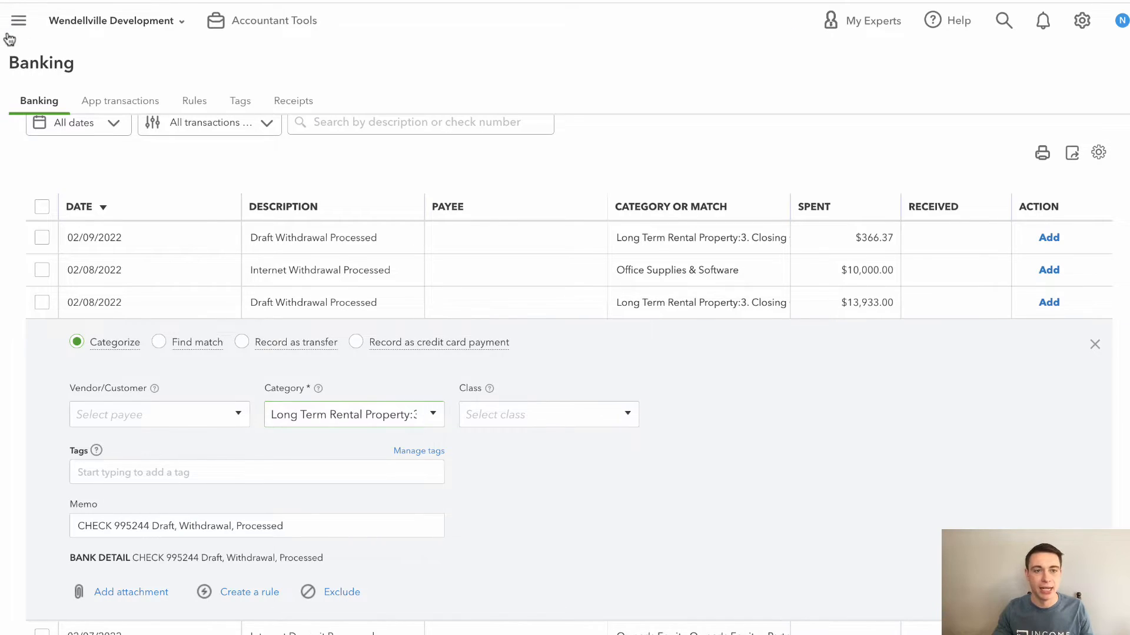
click(65, 66)
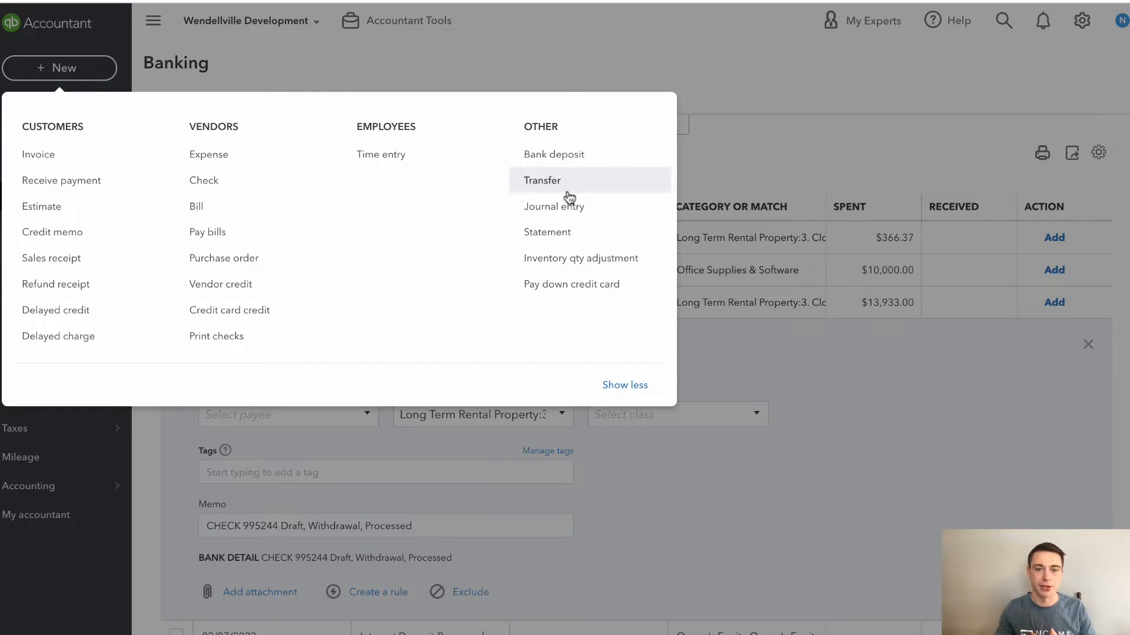
click(564, 212)
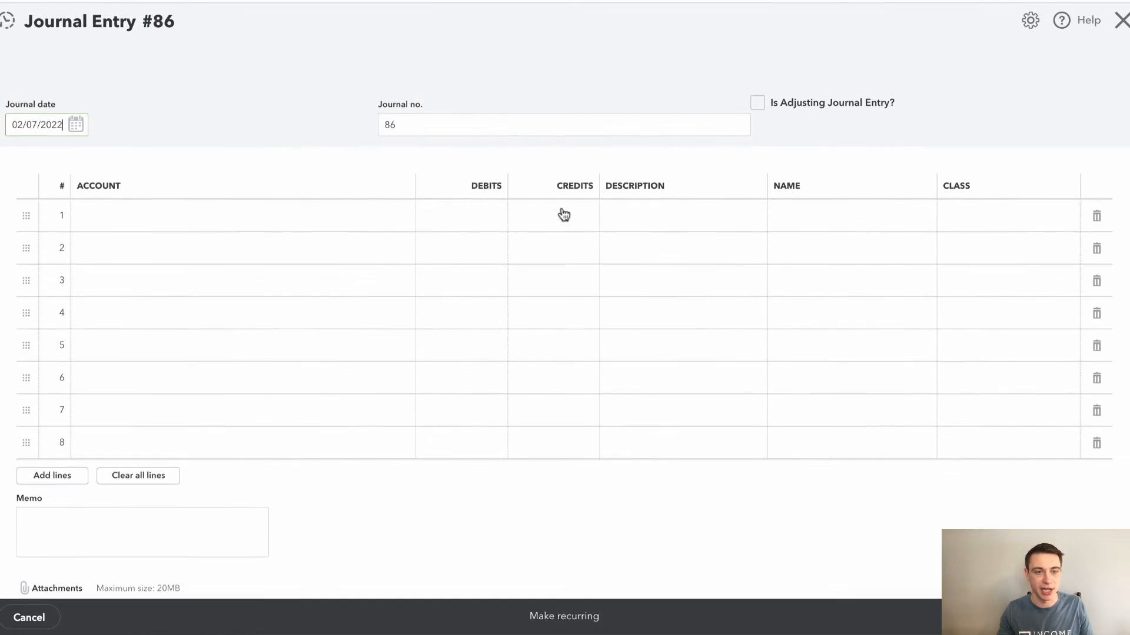
text(2/0)
text(8)
key(Tab)
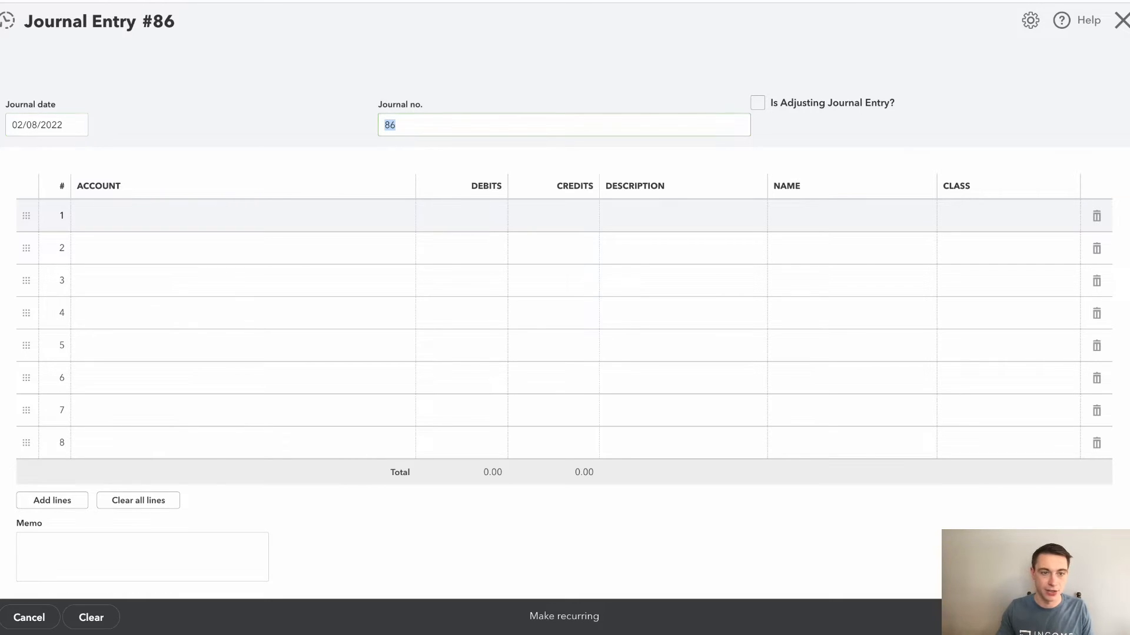
Step: Enter a 125,000 debit to 2A. Buildings - Original Cost on the journal entry's first line
click(285, 221)
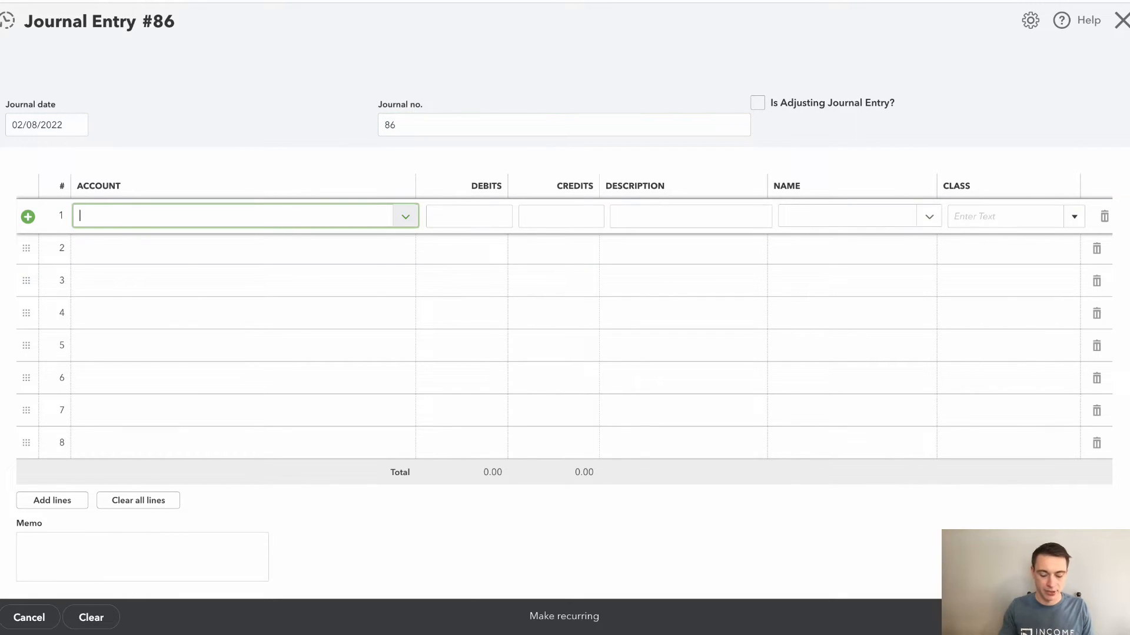
text(BUILD)
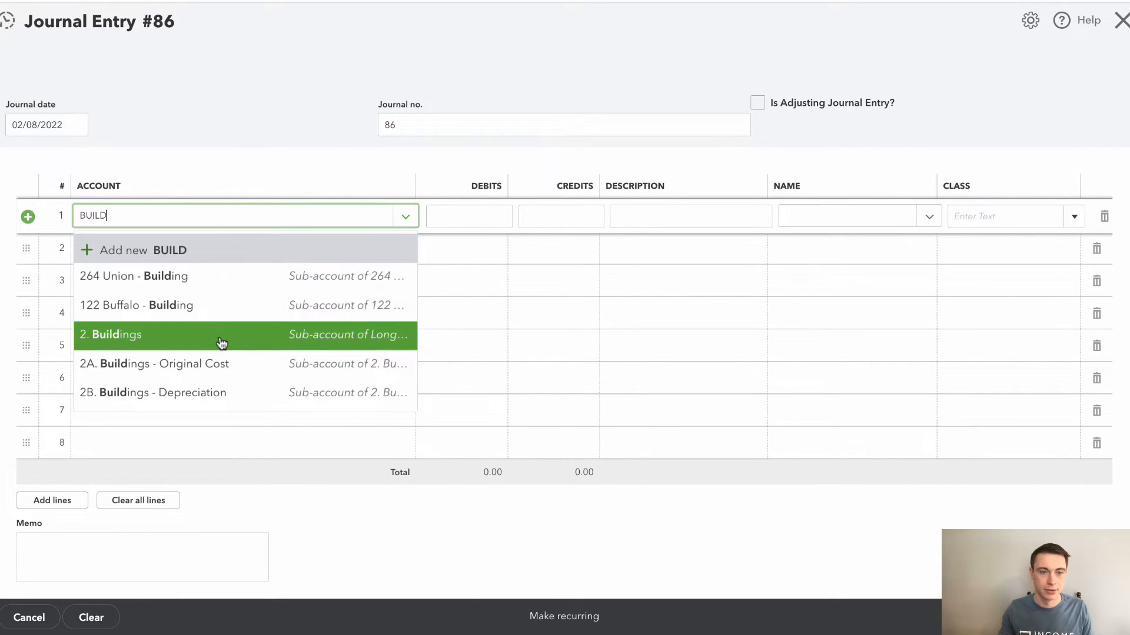
click(233, 364)
click(457, 218)
text(125,000)
key(Tab)
Step: Add a 25,000 debit to the long-term rental account 1. Land on the journal entry's second line
click(213, 266)
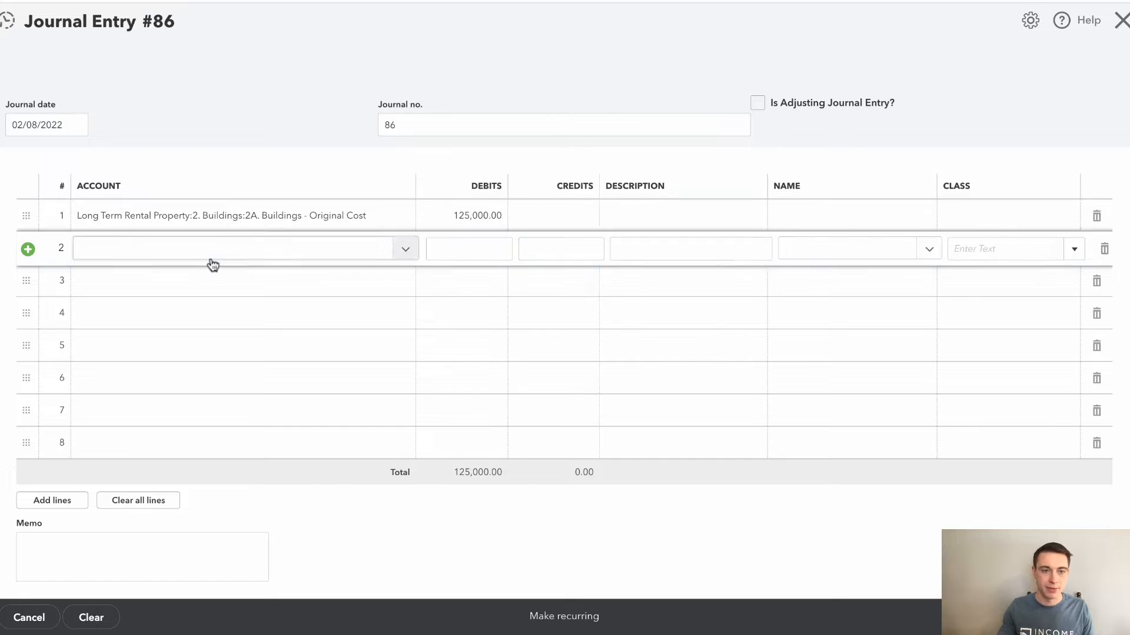
text(LAND)
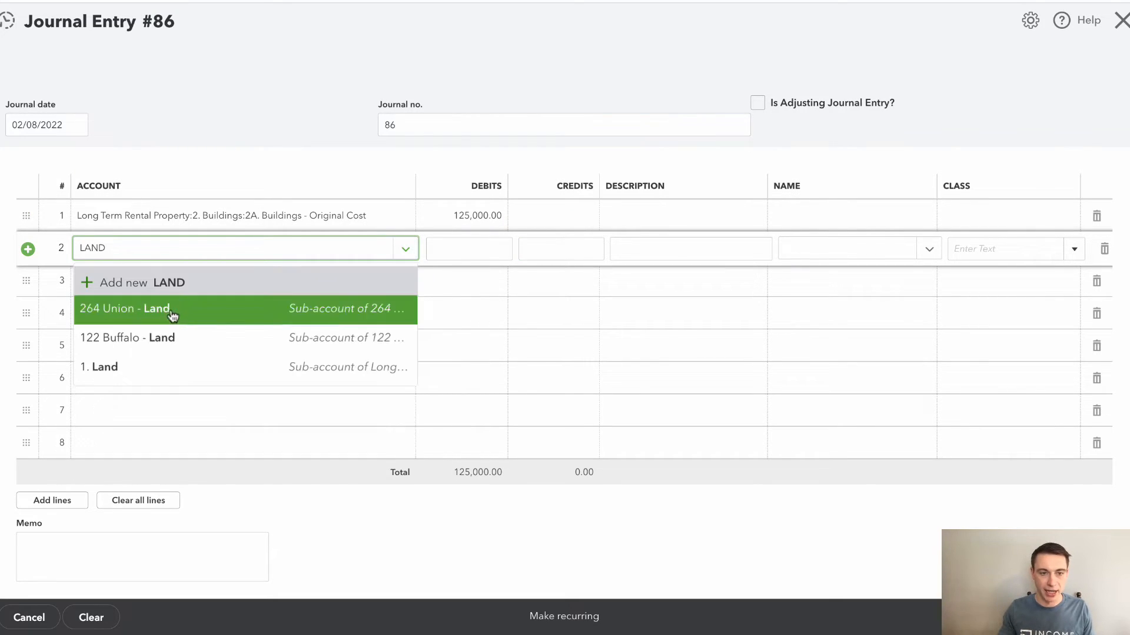
click(143, 374)
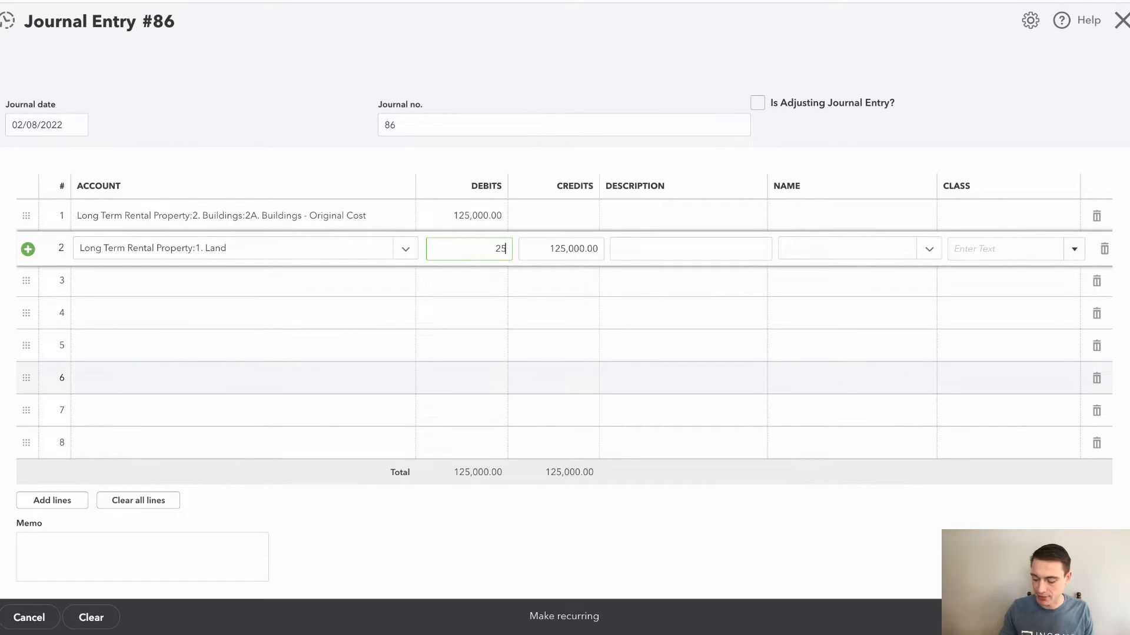
text(25000)
key(Tab)
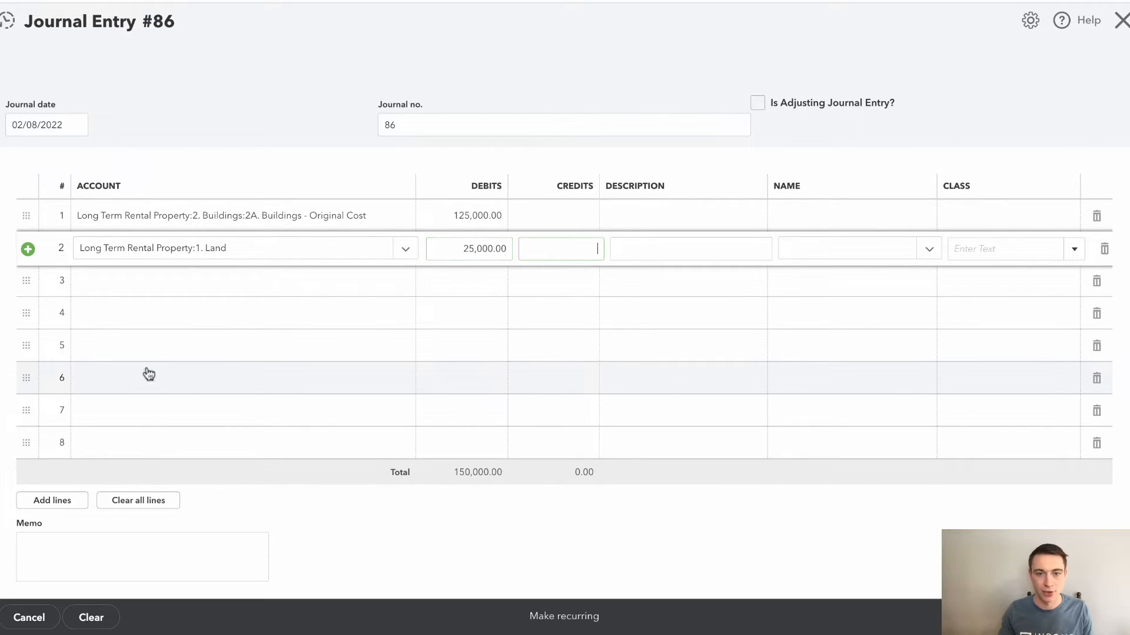
Step: Add a 150,000 credit to Conventional Loan - 1st Position on the journal entry's third line
click(247, 289)
text(1st)
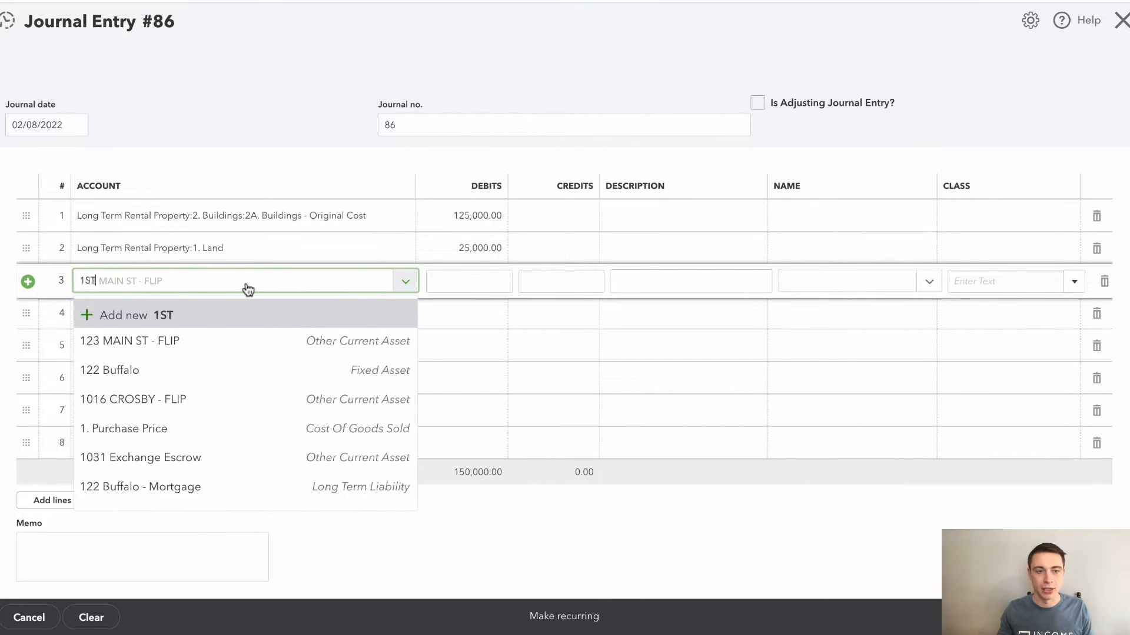
click(210, 350)
key(Tab)
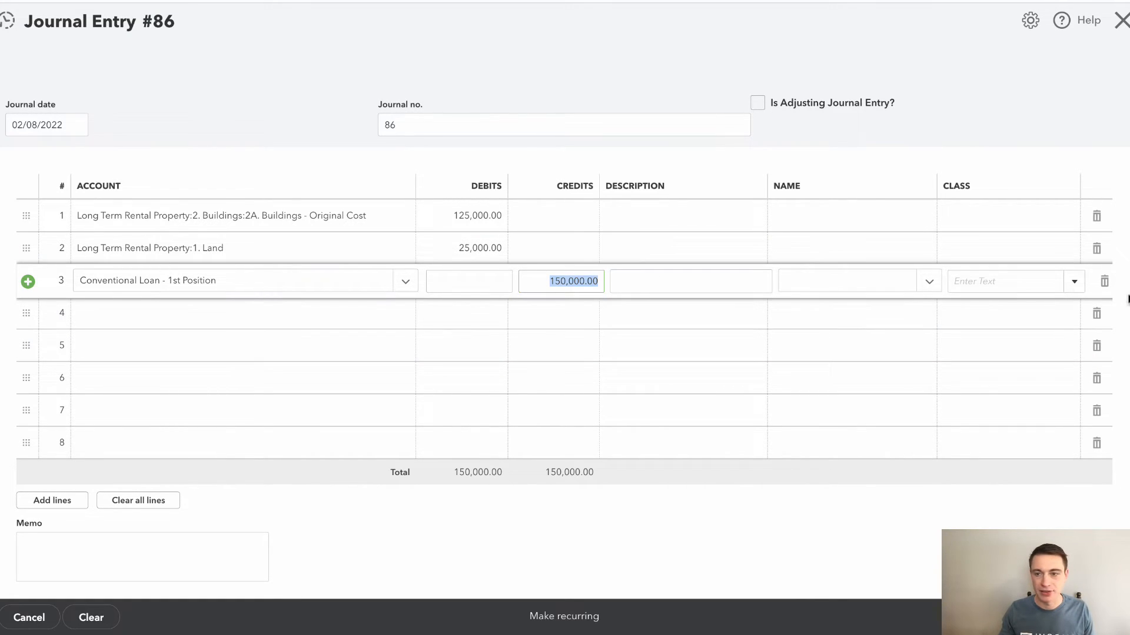
Step: Clear the journal entry's first line and re-enter it as a 125,000 debit to 2A. Buildings - Original Cost
click(1104, 282)
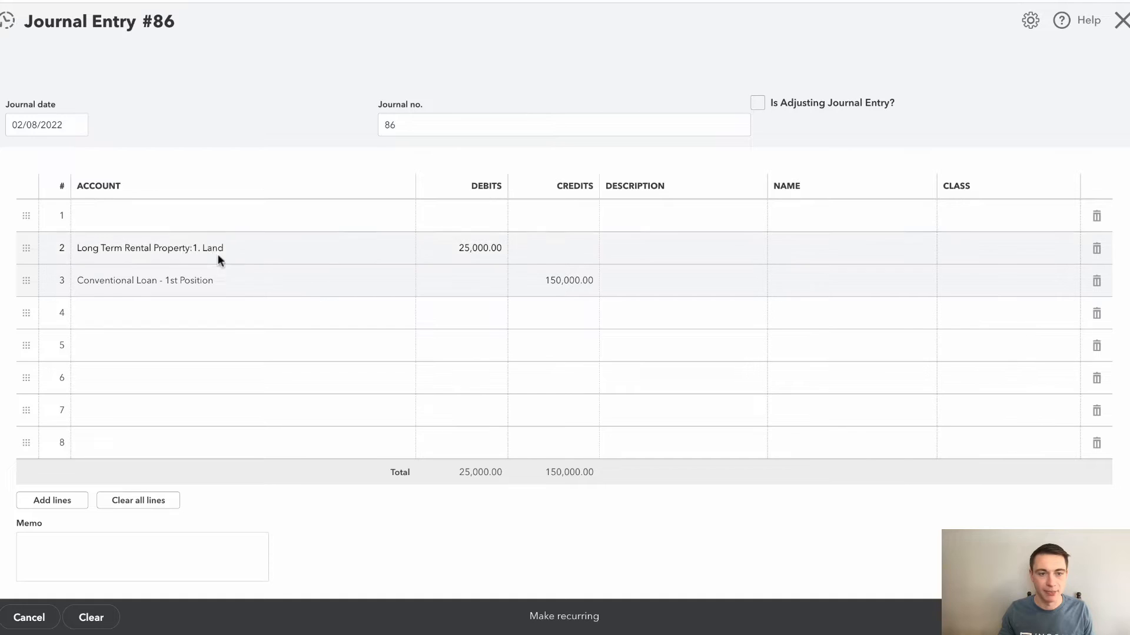
click(207, 221)
text(BUILD)
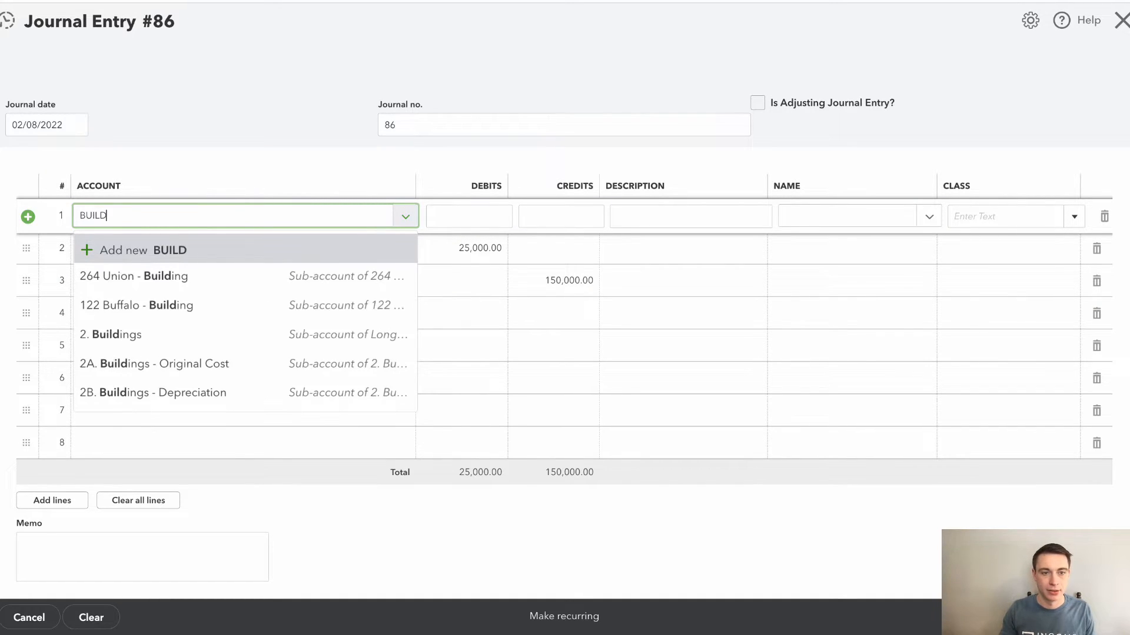
click(201, 372)
click(466, 209)
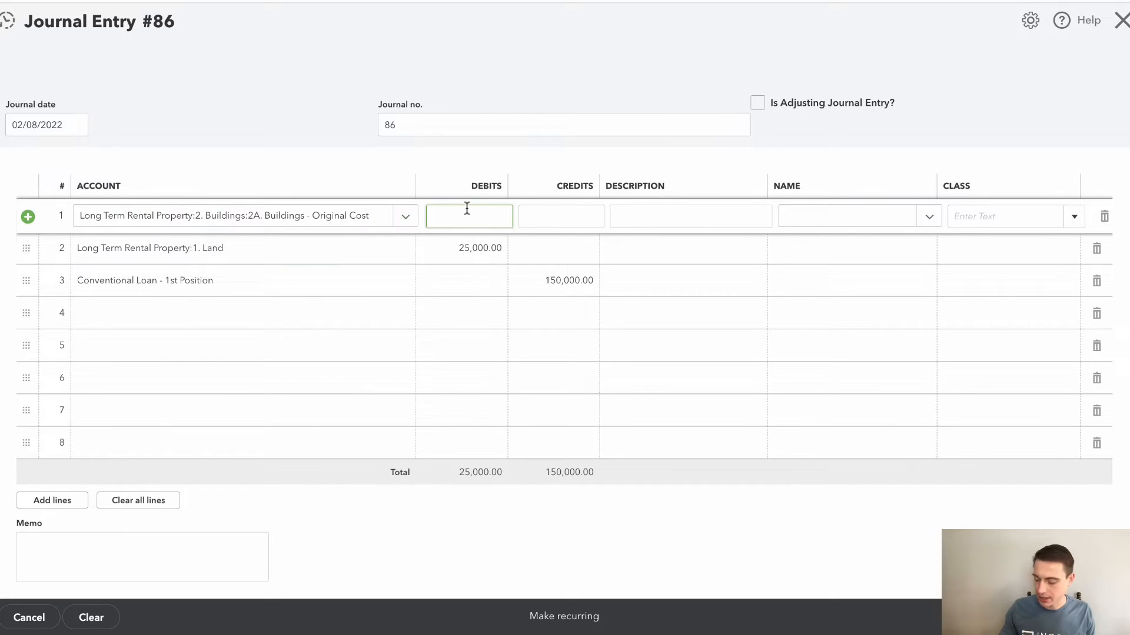
key(Tab)
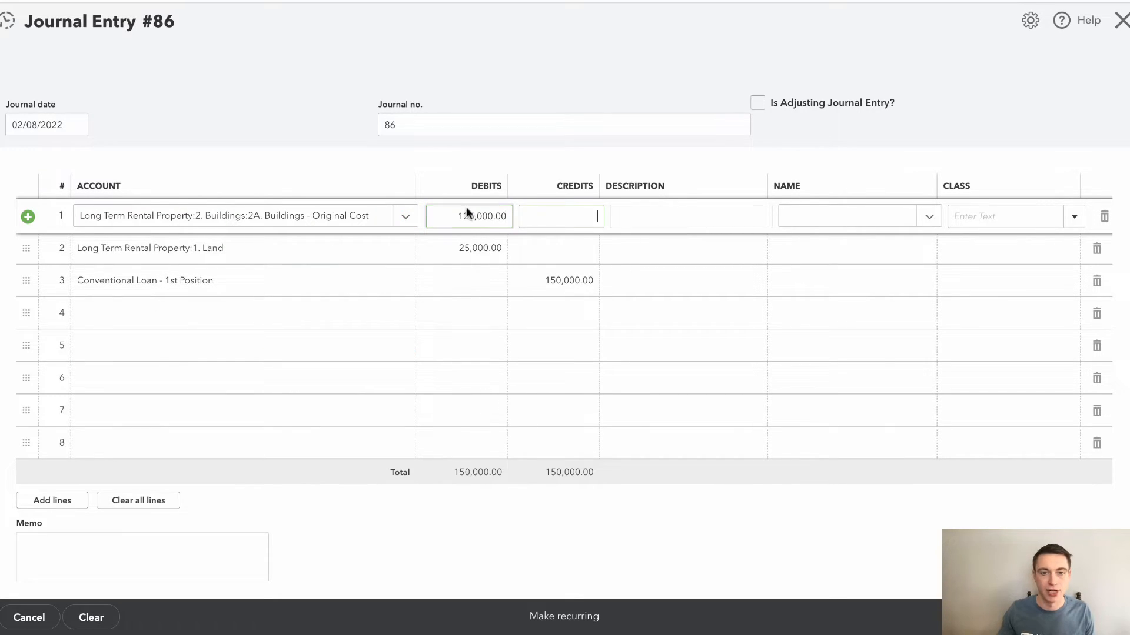
click(249, 281)
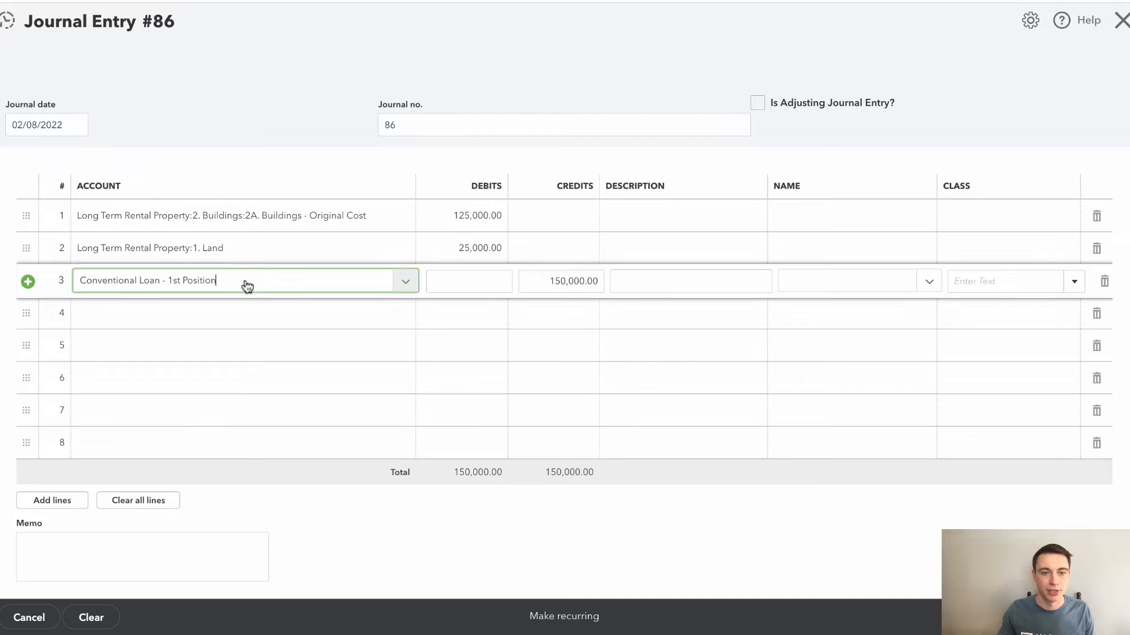
Step: Change the journal entry's third line to a 6,500 debit to 3A. Closing Costs - Original Costs
text(CLOS)
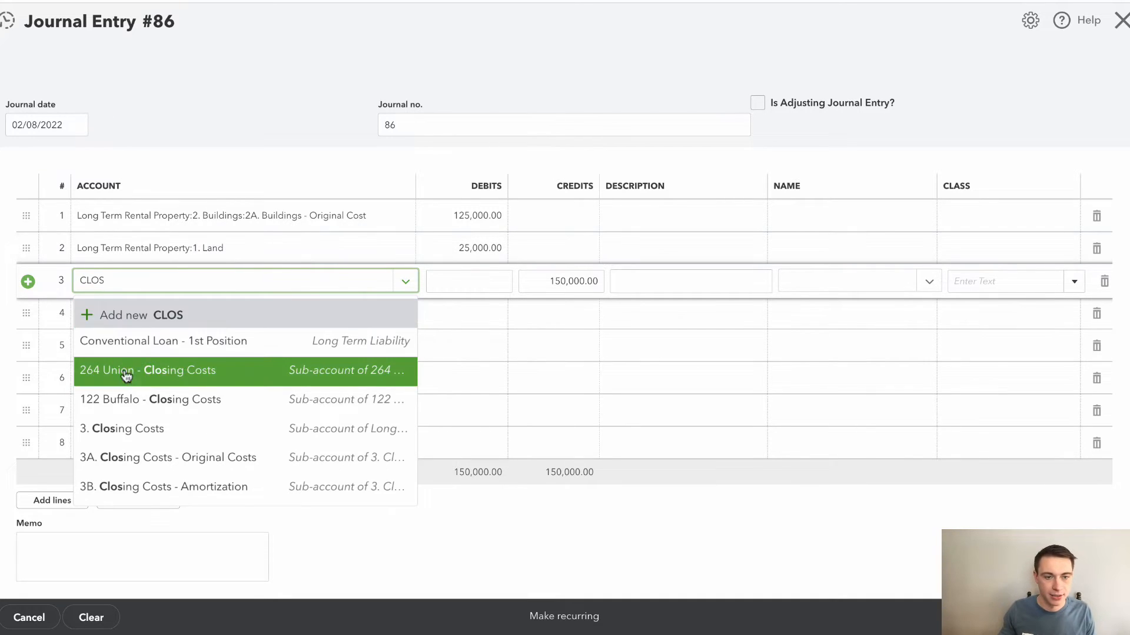
click(161, 462)
key(Tab)
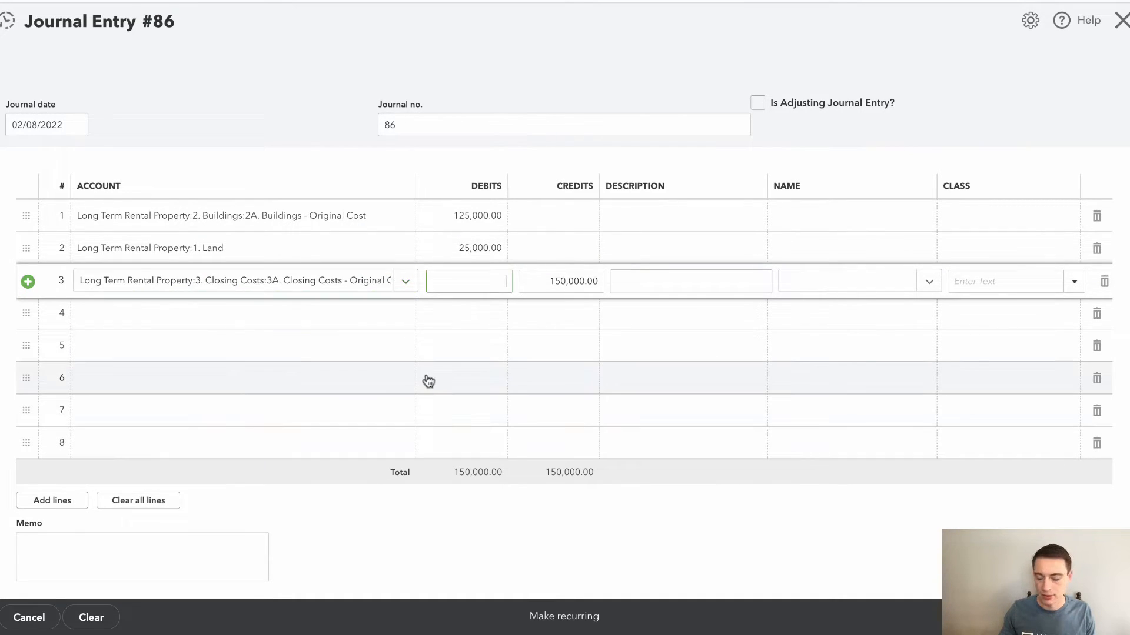
text(6500)
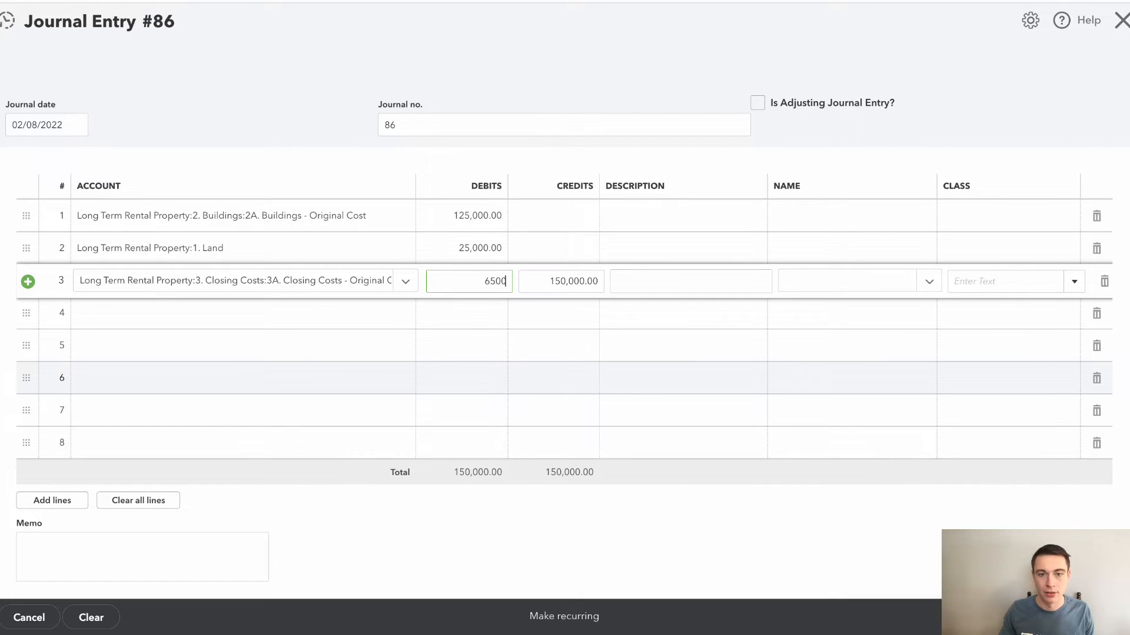
key(Tab)
Step: Add a 142,567 credit to Conventional Loan - 1st Position on the journal entry's fourth line
click(273, 318)
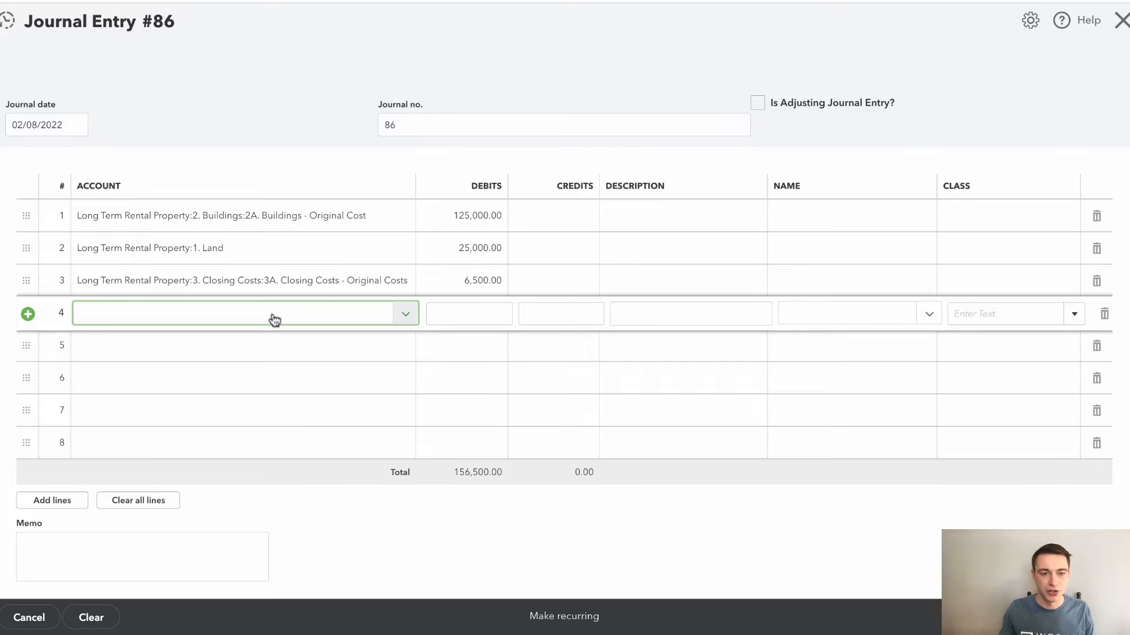
text(137)
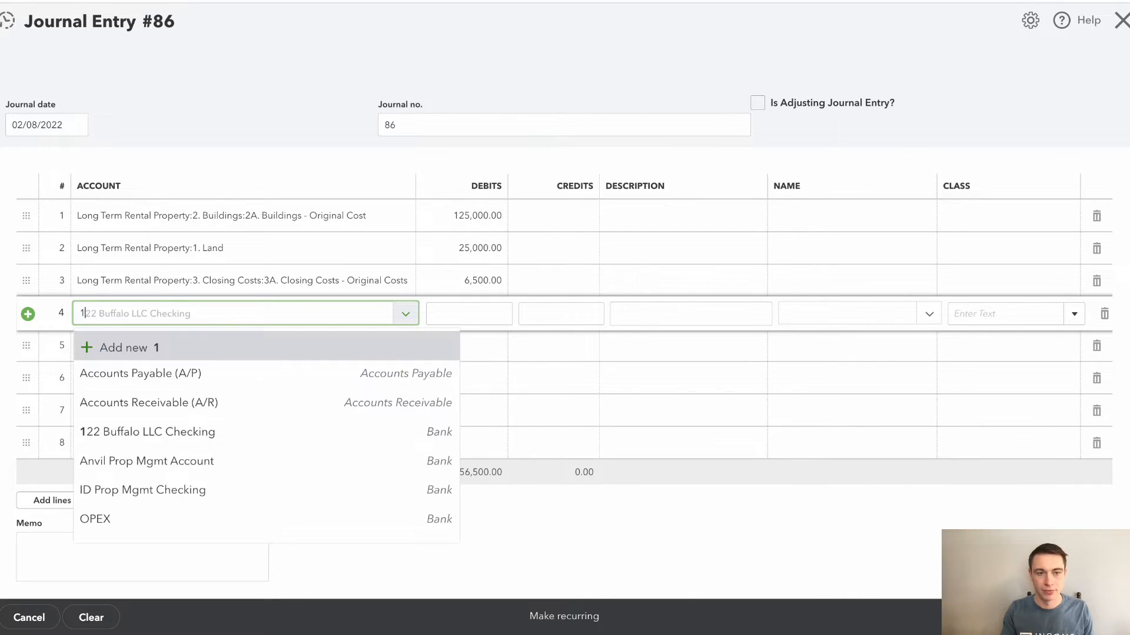
key(Down)
key(Tab)
key(Tab)
key(Right)
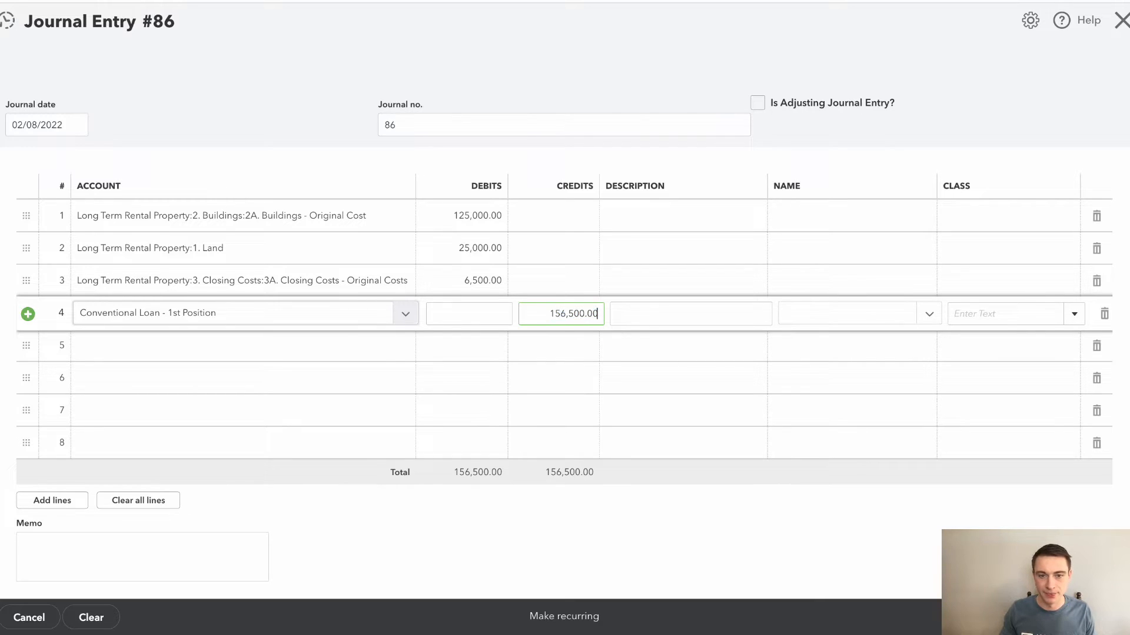
text(-)
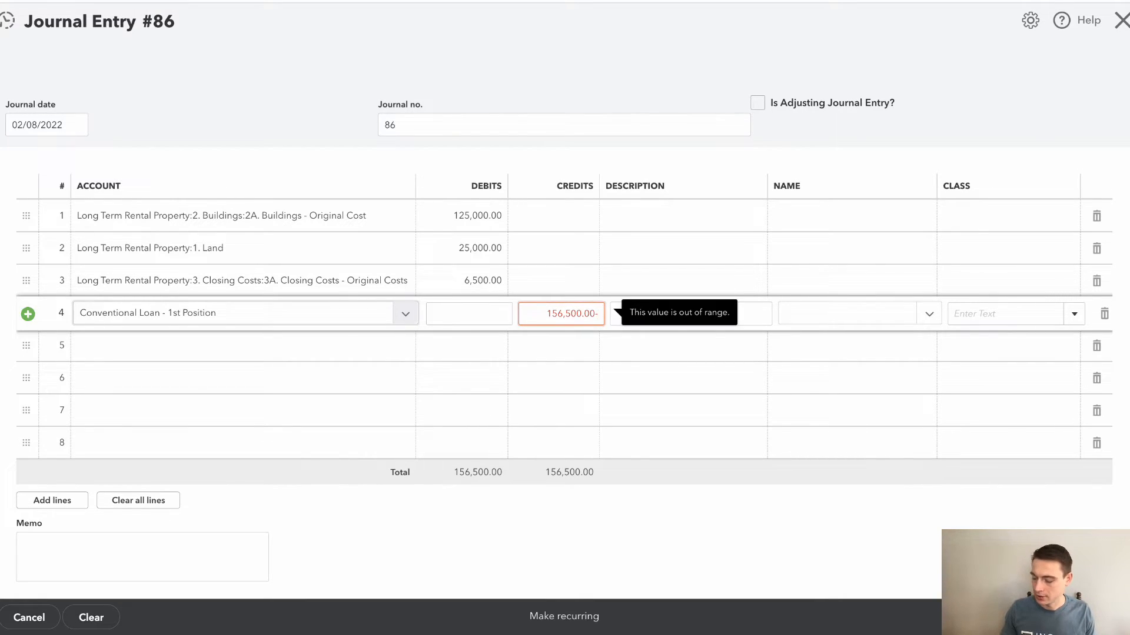
text(13933)
key(Tab)
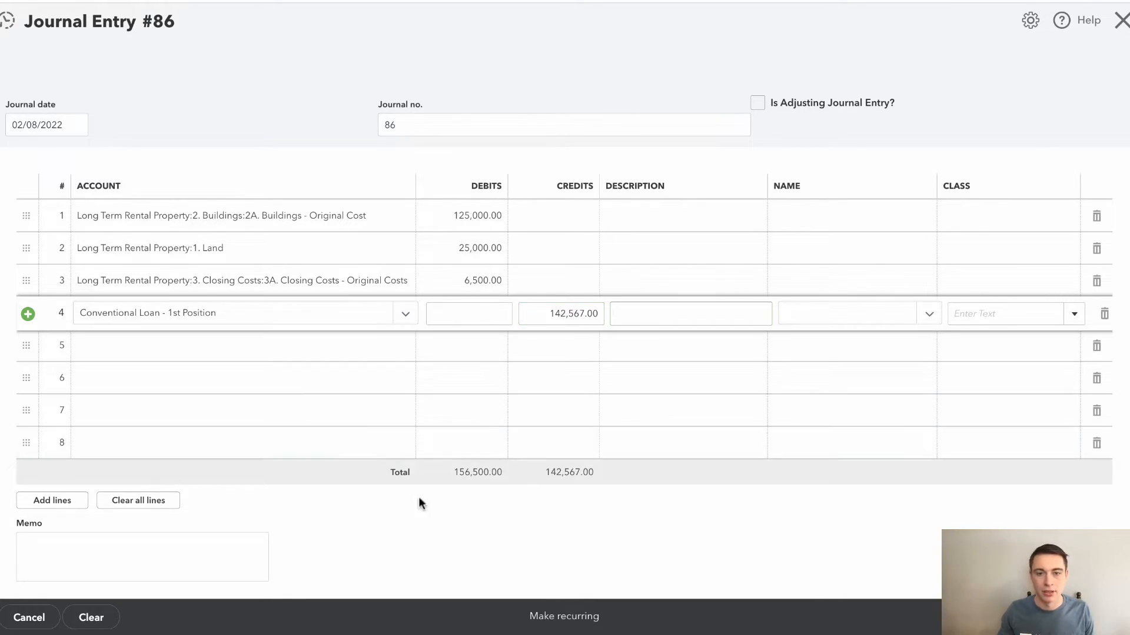
click(570, 549)
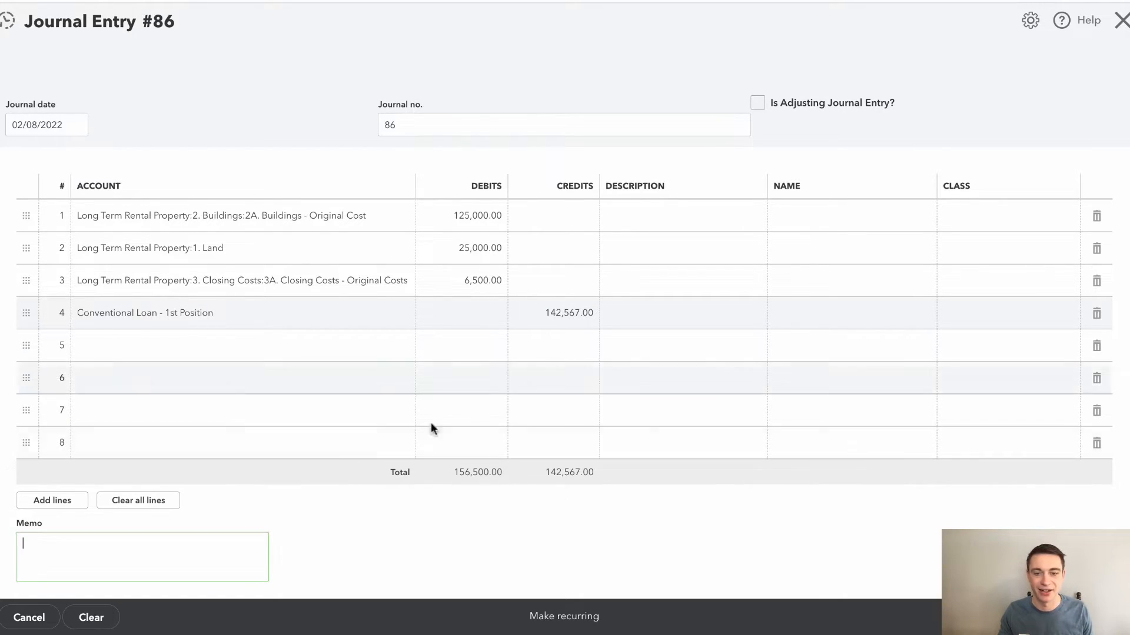
Step: Add a 13,933 credit to OPEX on the journal entry's fifth line with the description CASH AT CLOSING
click(314, 351)
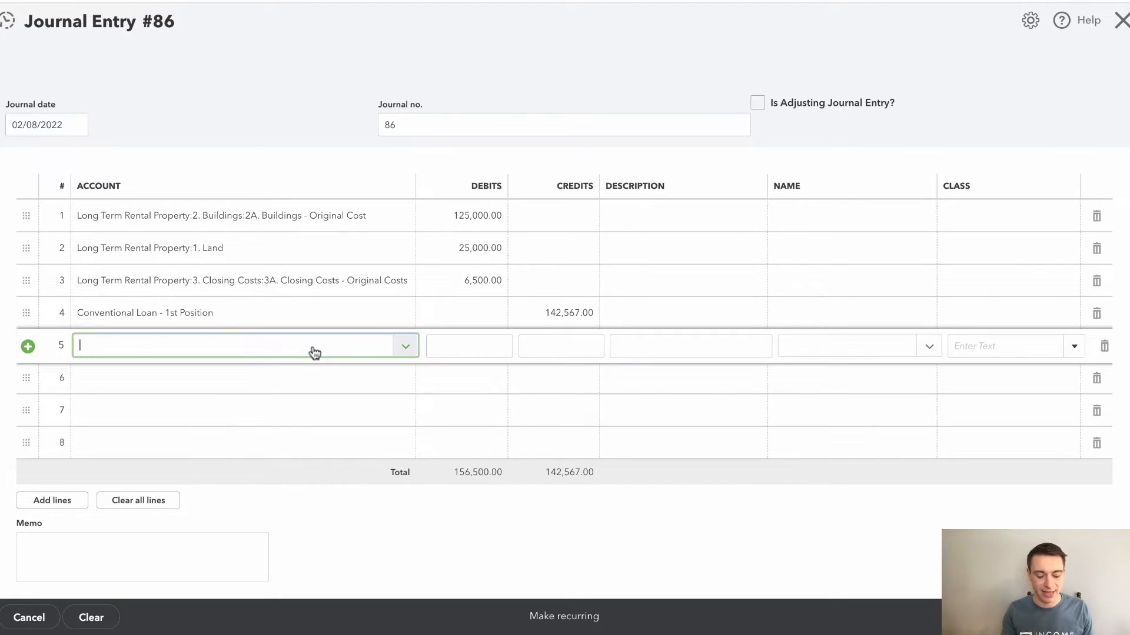
text(OPE)
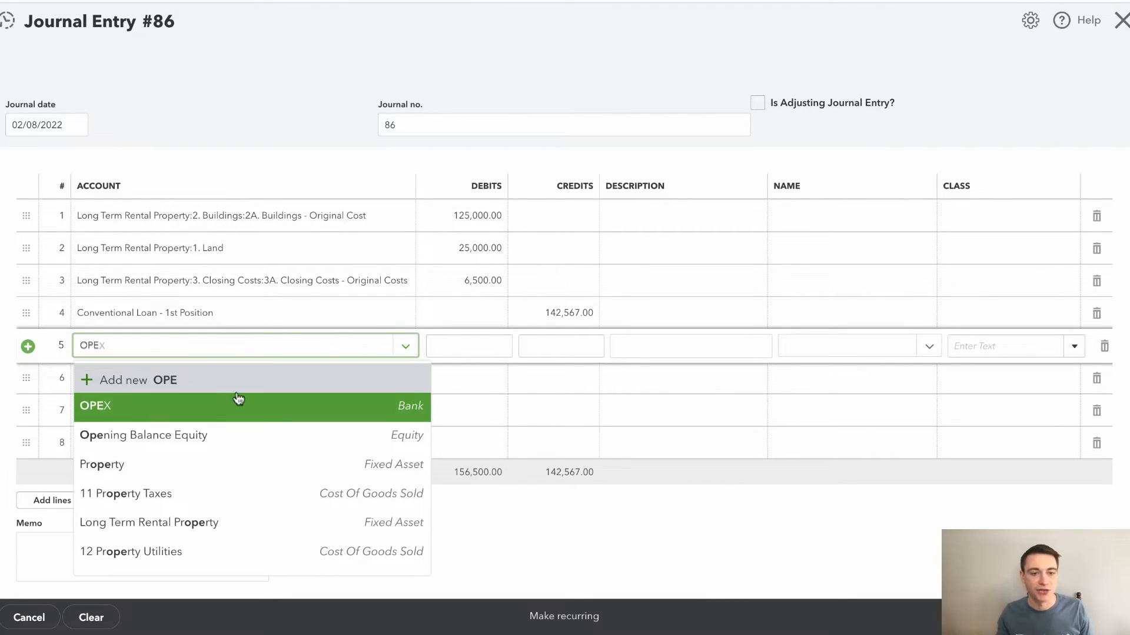
click(199, 415)
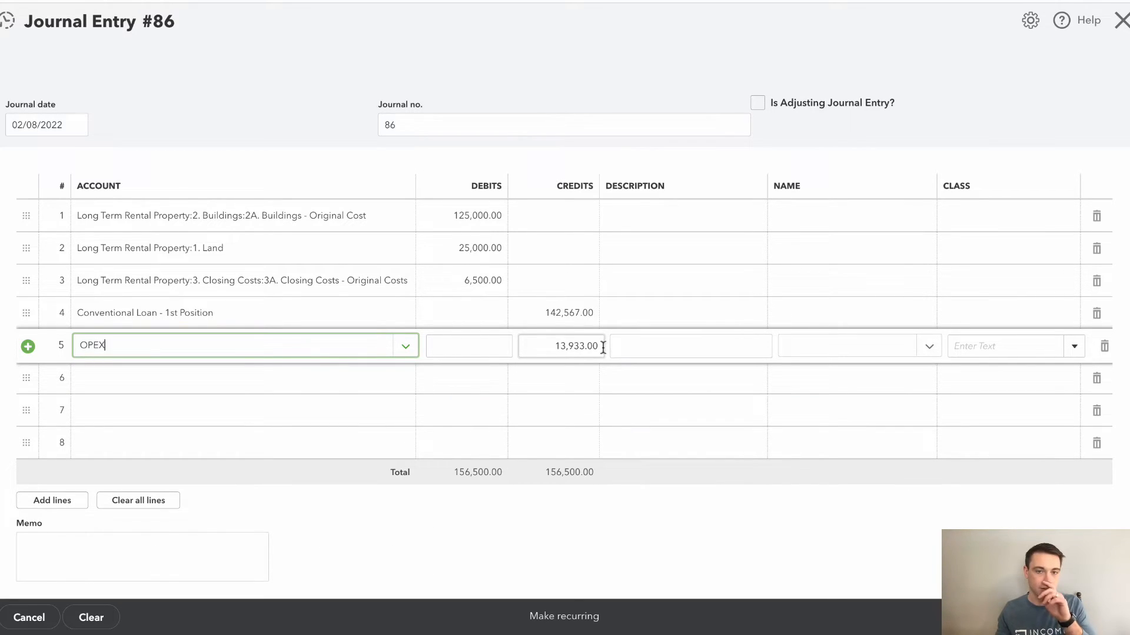
click(774, 548)
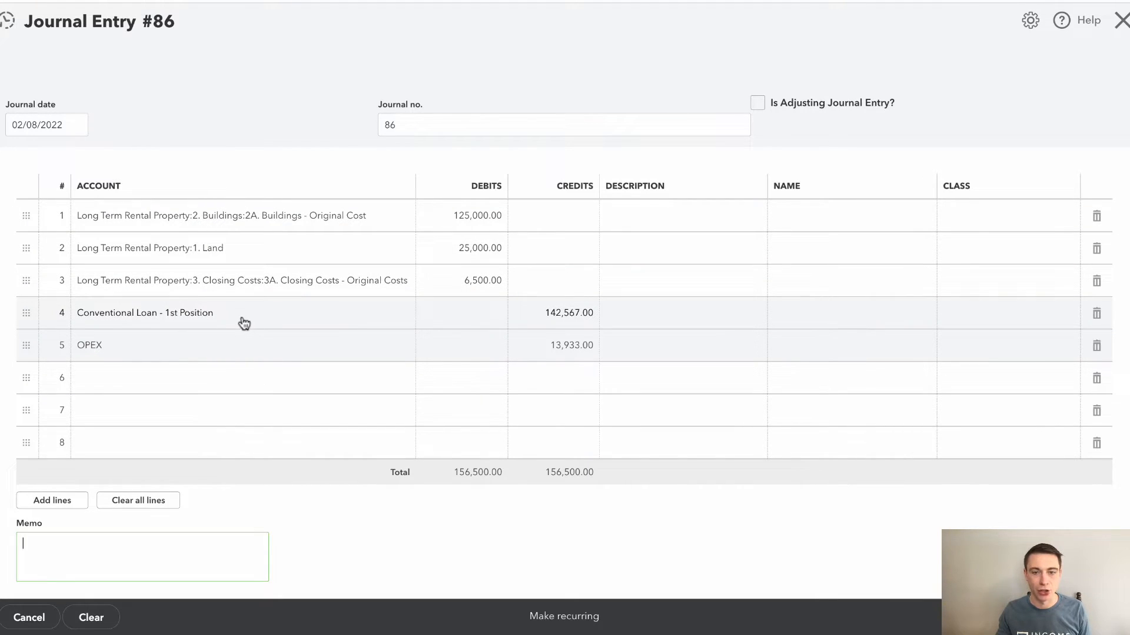
click(689, 347)
text(CASH AT CLOSING)
click(648, 564)
Step: Check the journal entry's lines and totals, and save the entry
scroll(563, 439, up, 2)
scroll(563, 437, right, 3)
scroll(565, 434, down, 5)
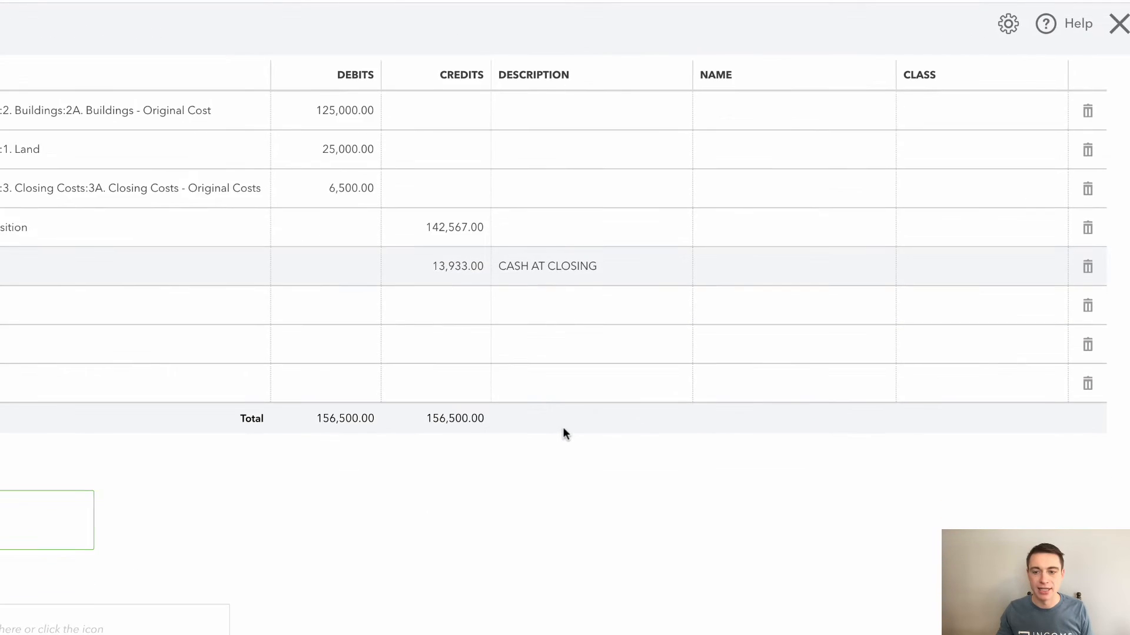
scroll(560, 434, up, 3)
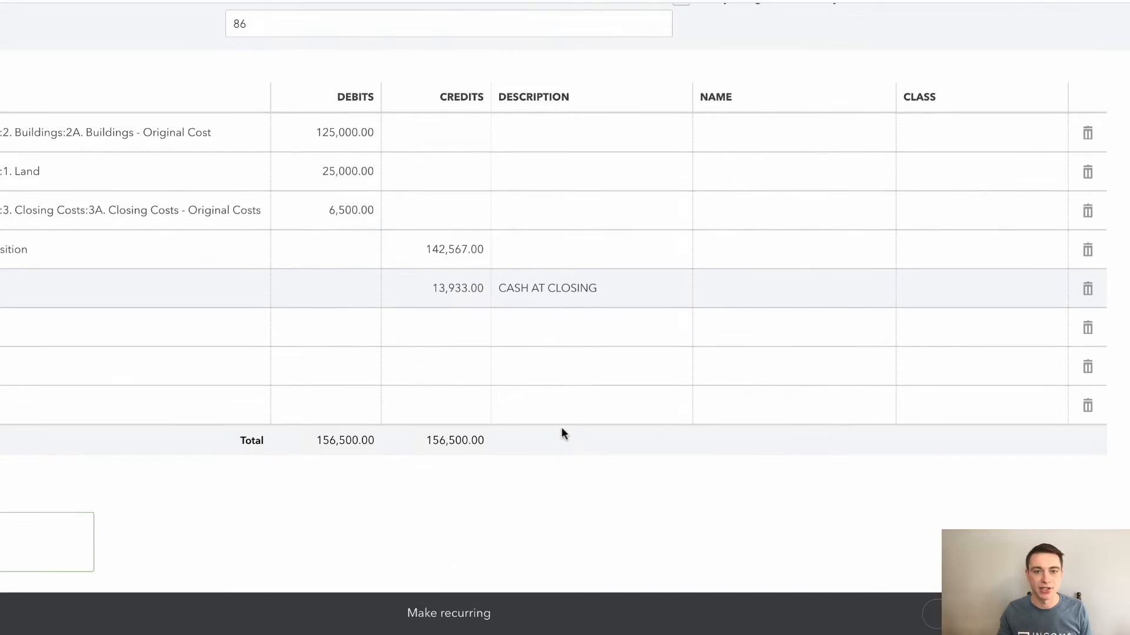
scroll(563, 436, left, 2)
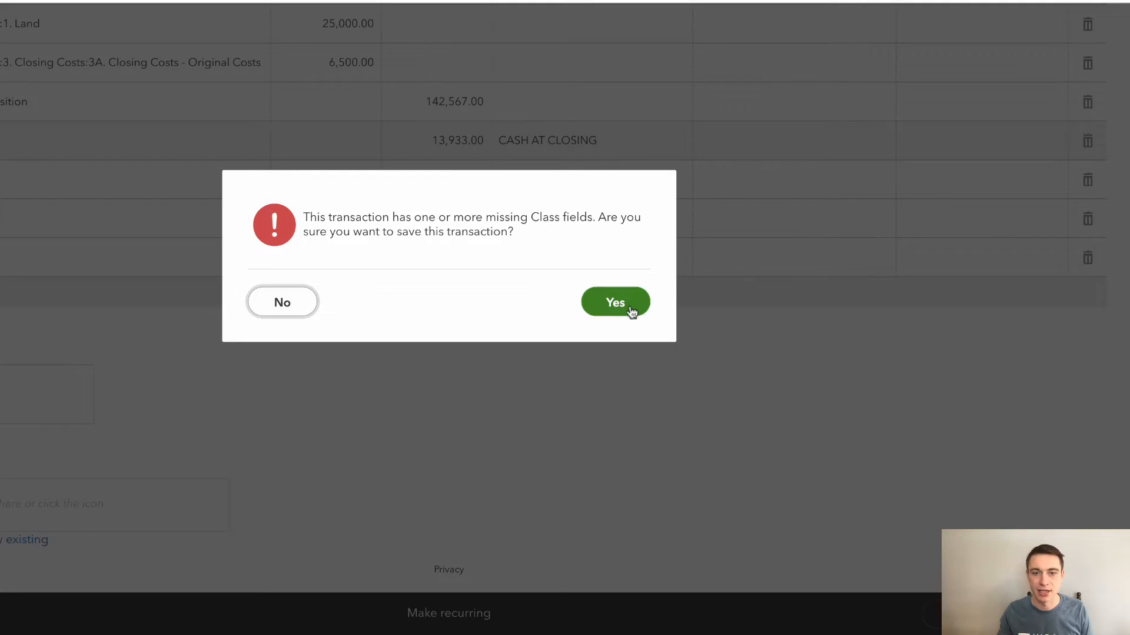
click(626, 302)
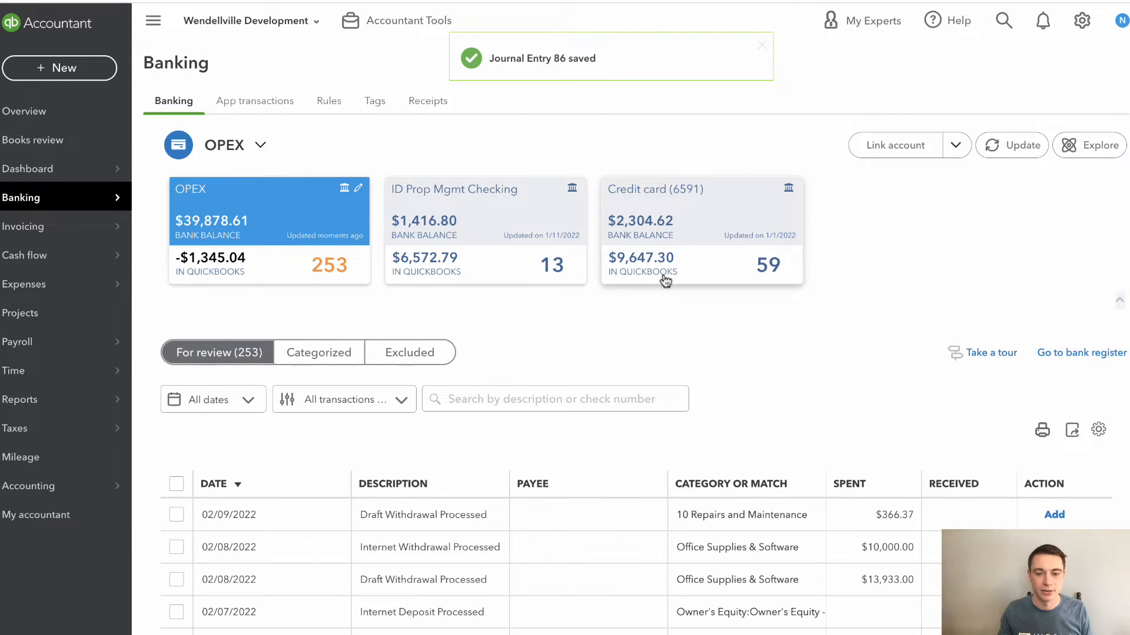
Step: Review the OPEX transactions awaiting review and expand the 02/08/2022 draft withdrawal of $13,933.00
scroll(664, 280, down, 4)
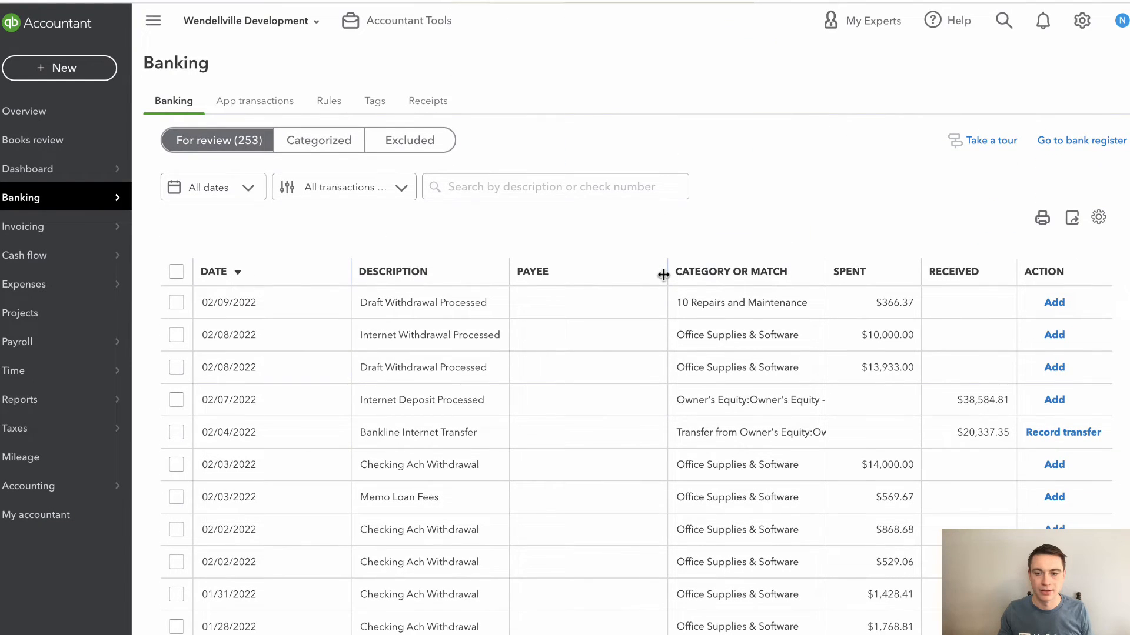
scroll(663, 275, up, 3)
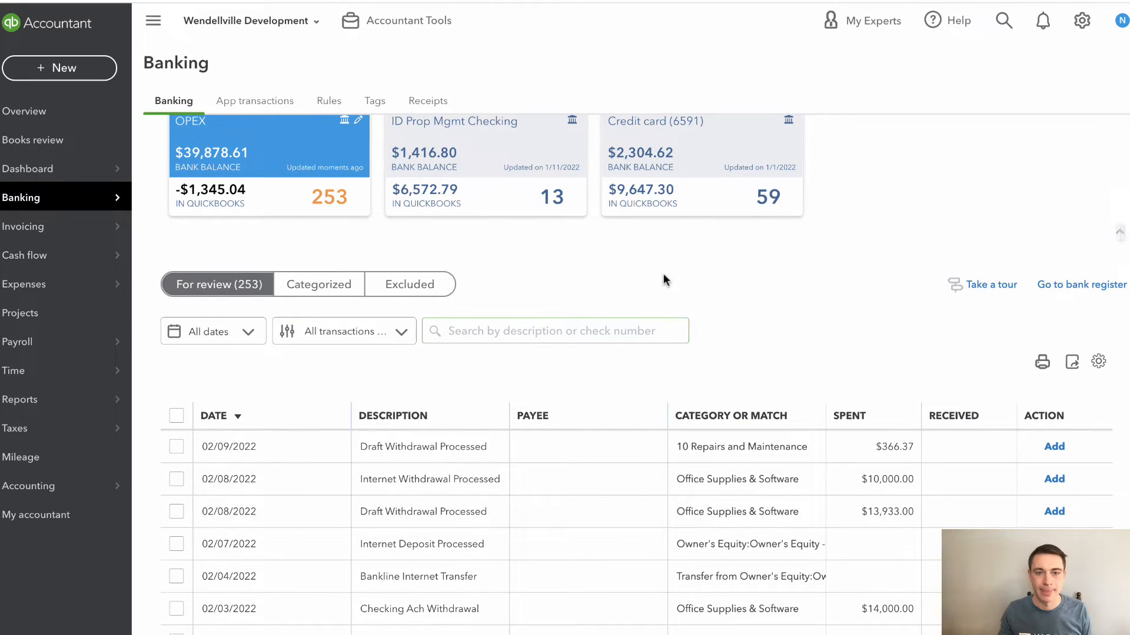
scroll(662, 273, up, 1)
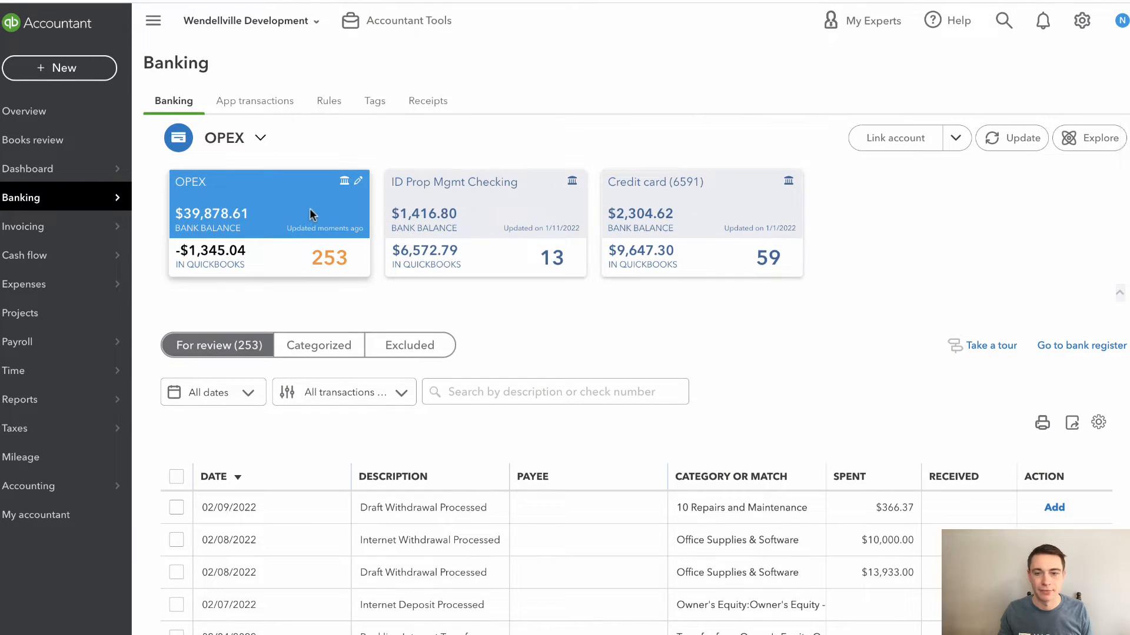
scroll(510, 425, down, 1)
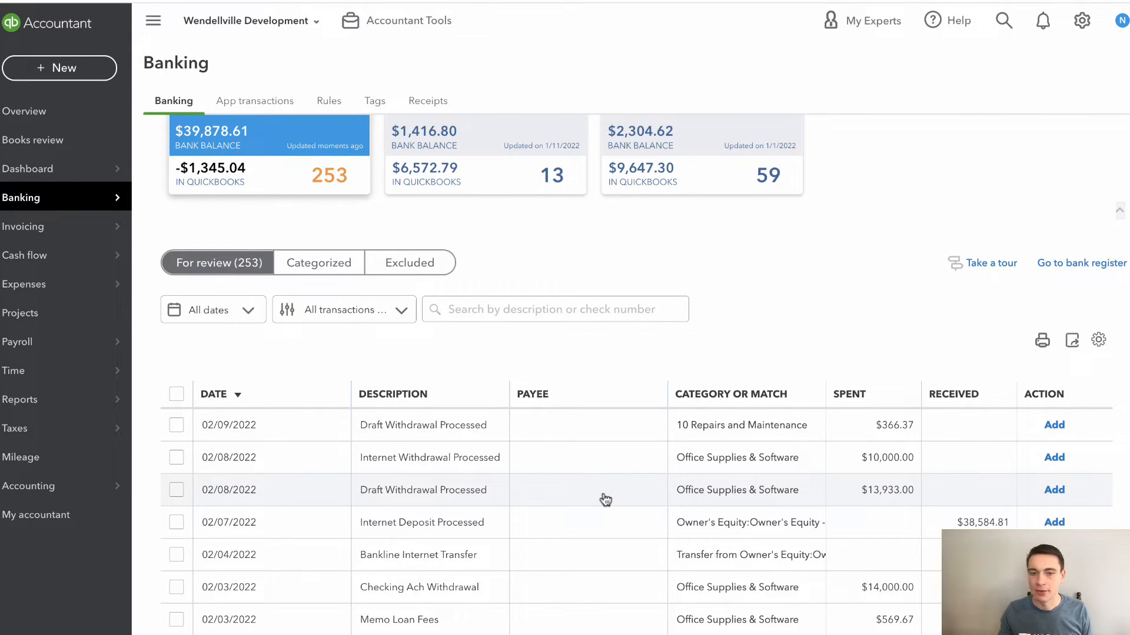
click(602, 497)
scroll(588, 494, down, 1)
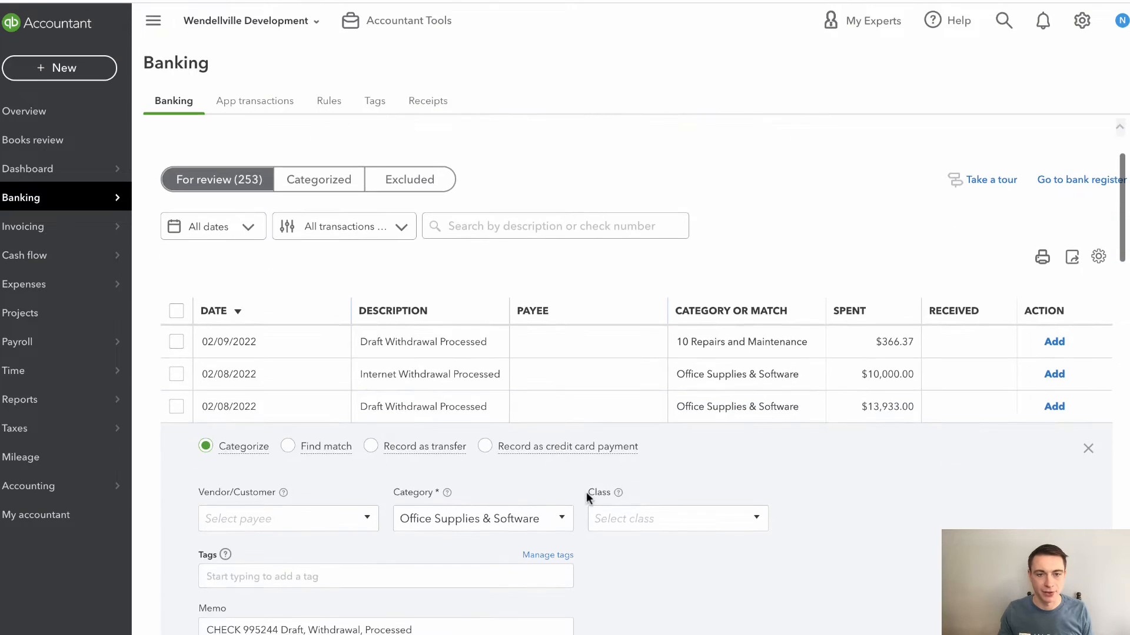
Step: Open the OPEX bank register and inspect the row for journal entry 86
scroll(587, 494, up, 2)
click(1065, 321)
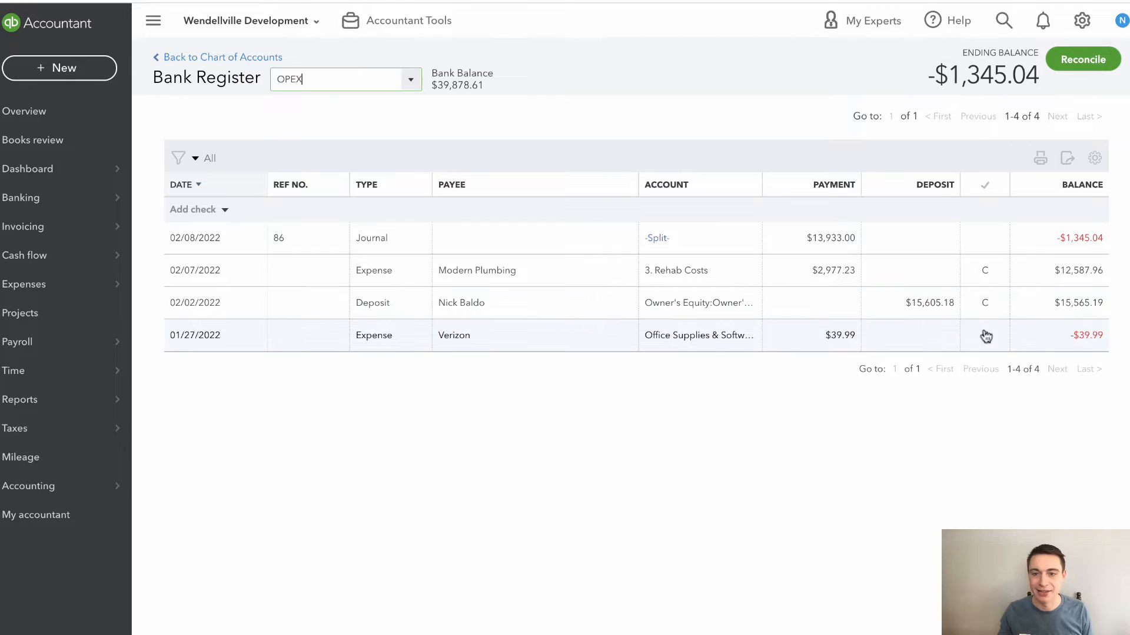
click(830, 248)
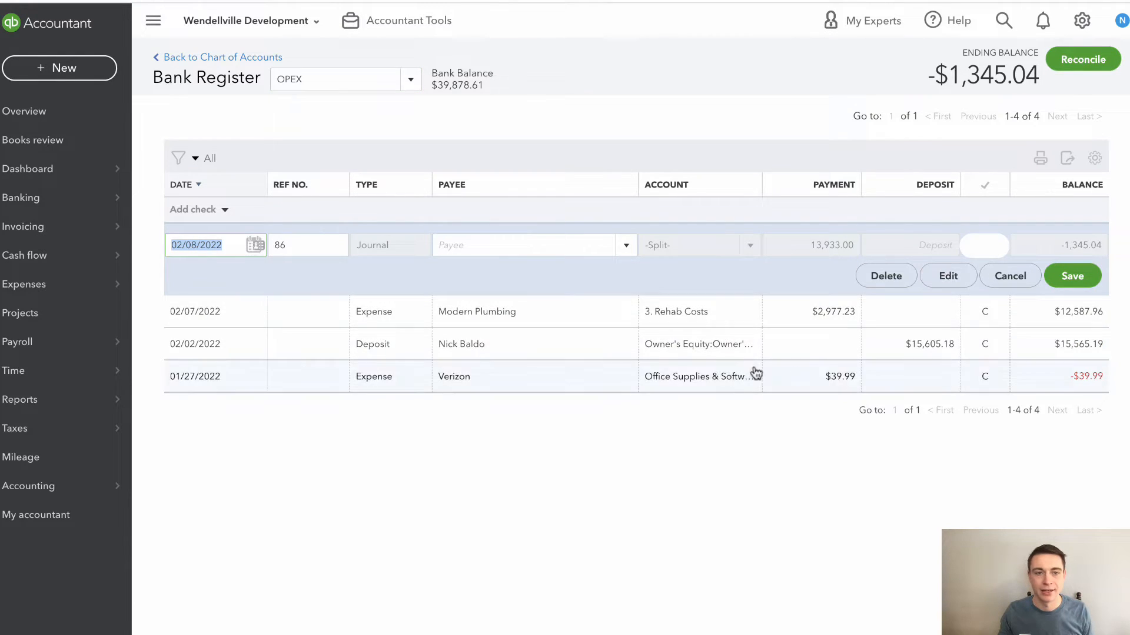
click(573, 507)
Step: Return to the OPEX bank transactions and expand the 02/08/2022 draft withdrawal of $13,933.00
mouse_move(105, 195)
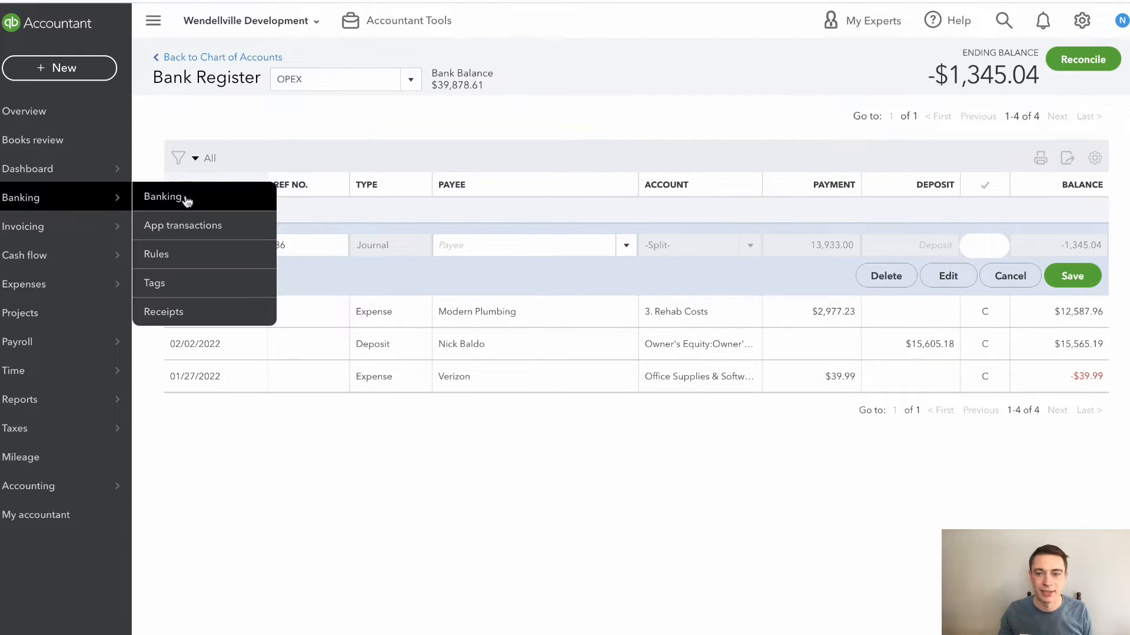
click(185, 198)
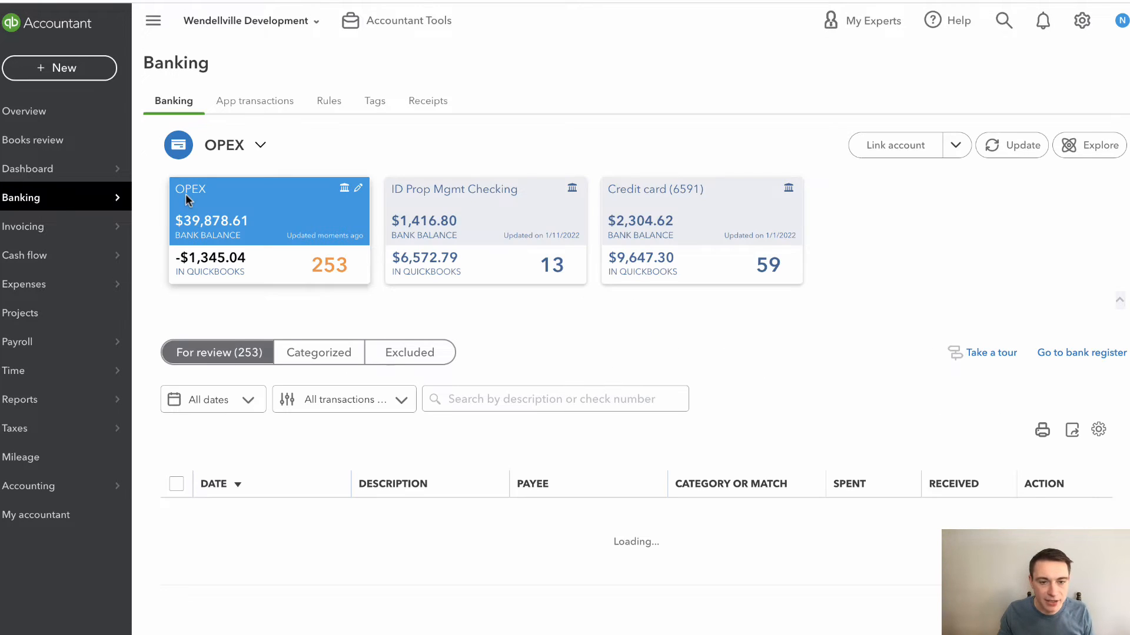
scroll(724, 400, down, 2)
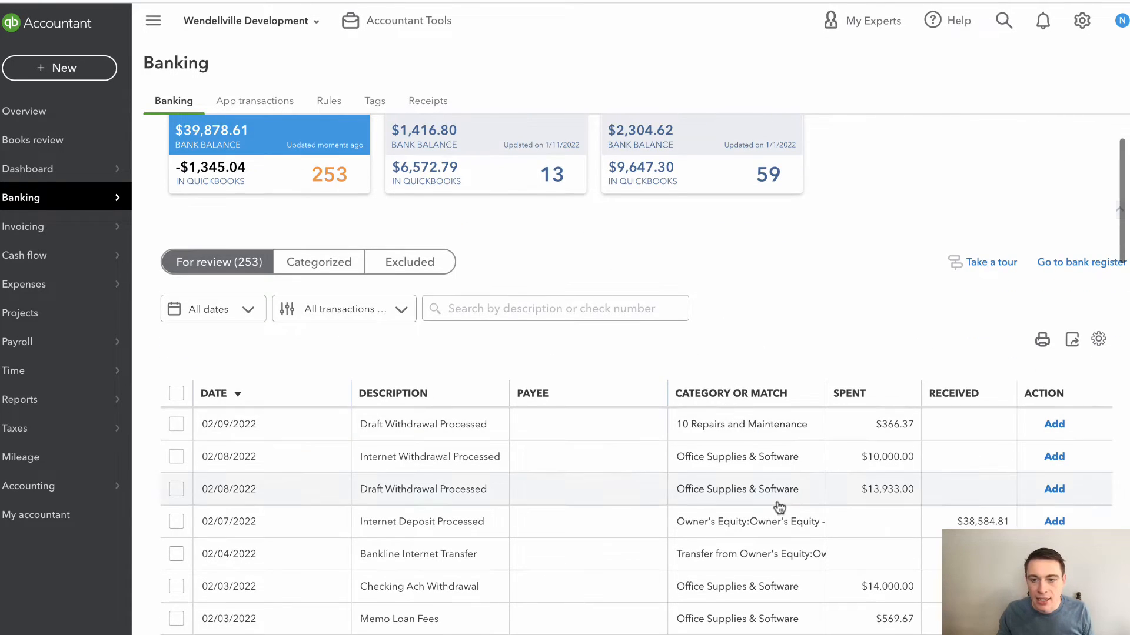
click(438, 491)
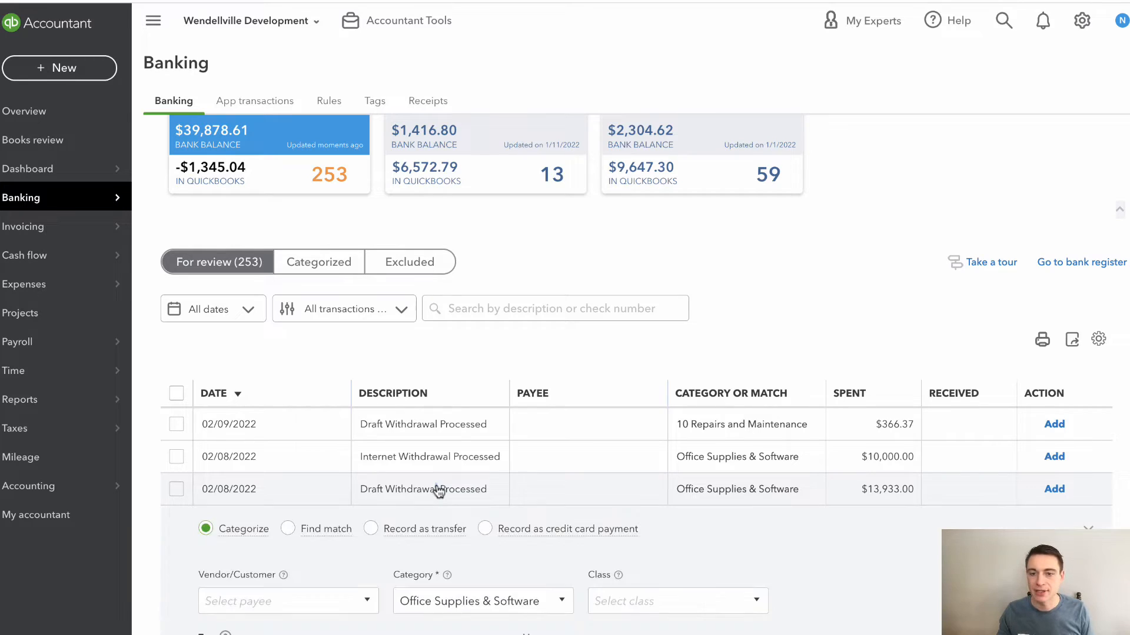
scroll(471, 476, down, 3)
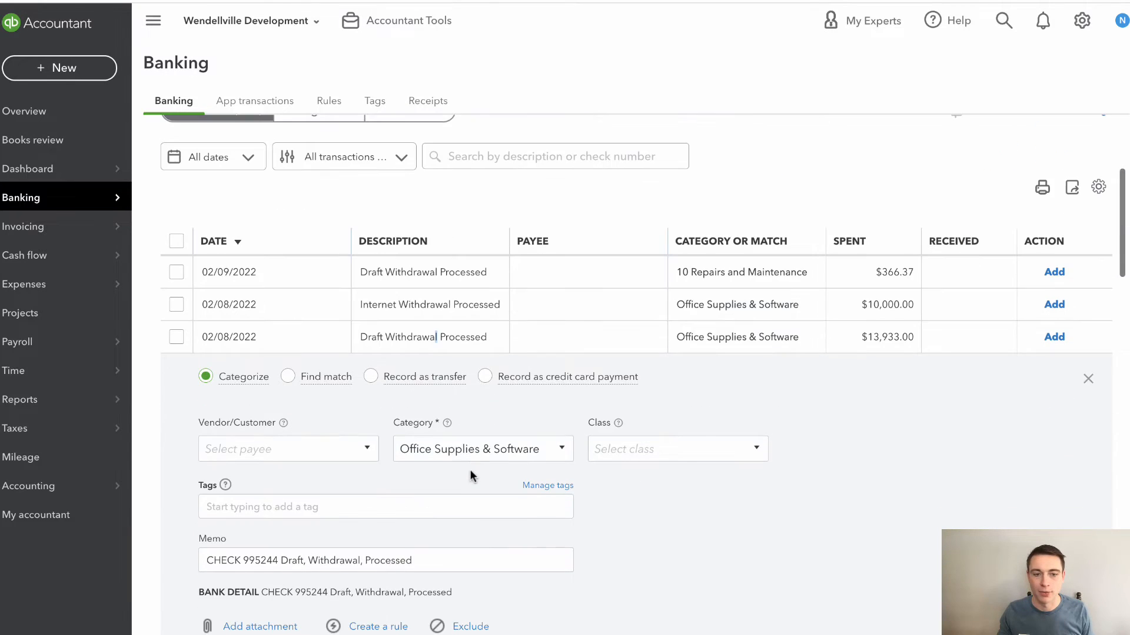
click(286, 381)
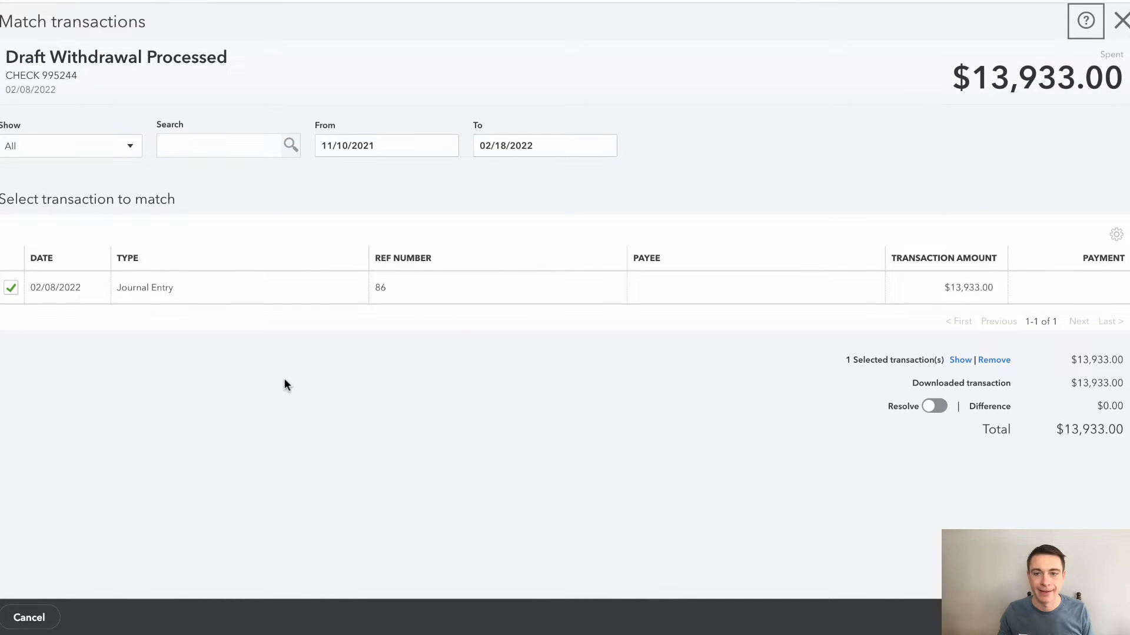
click(1121, 22)
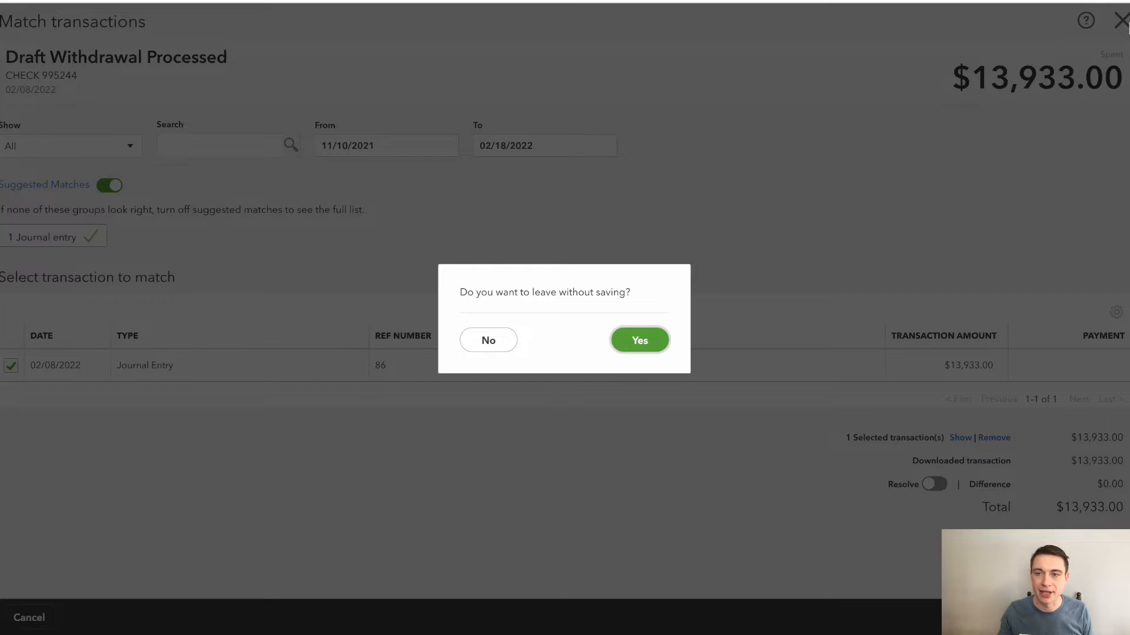
click(639, 340)
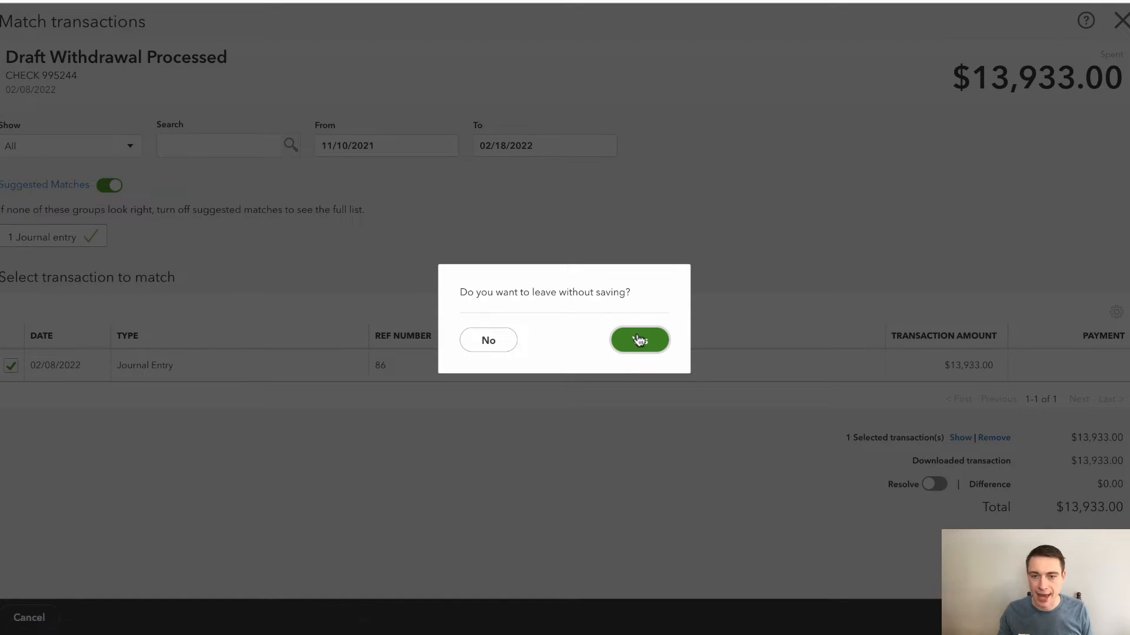
Step: Match the 02/08/2022 draft withdrawal of $13,933.00 to journal entry 86
scroll(605, 415, down, 2)
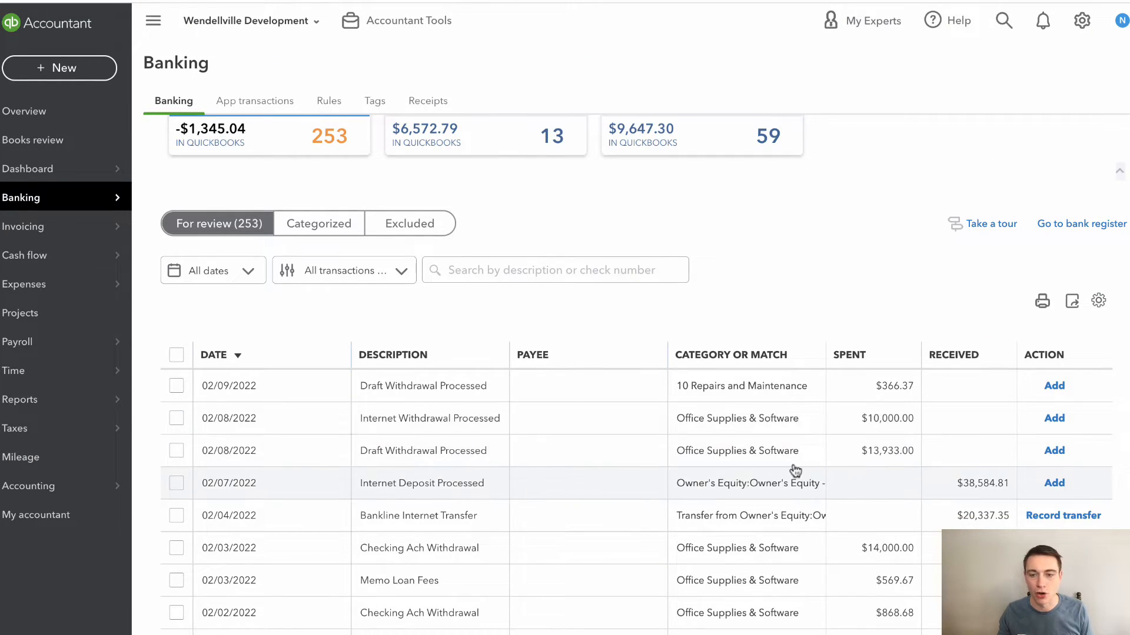
click(426, 460)
scroll(344, 492, down, 2)
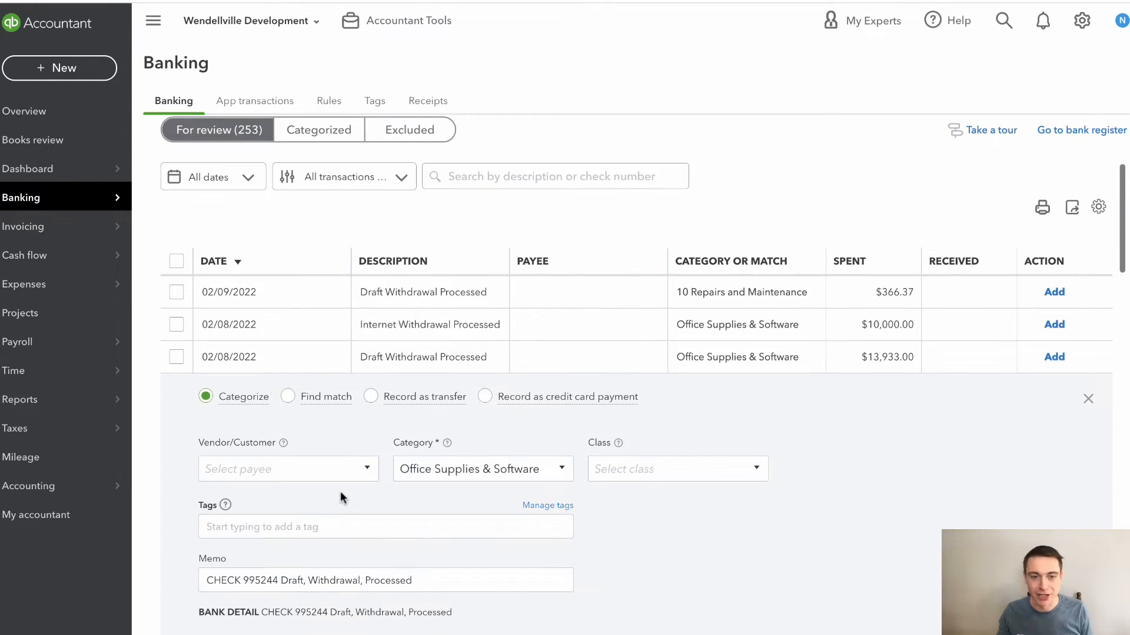
click(288, 397)
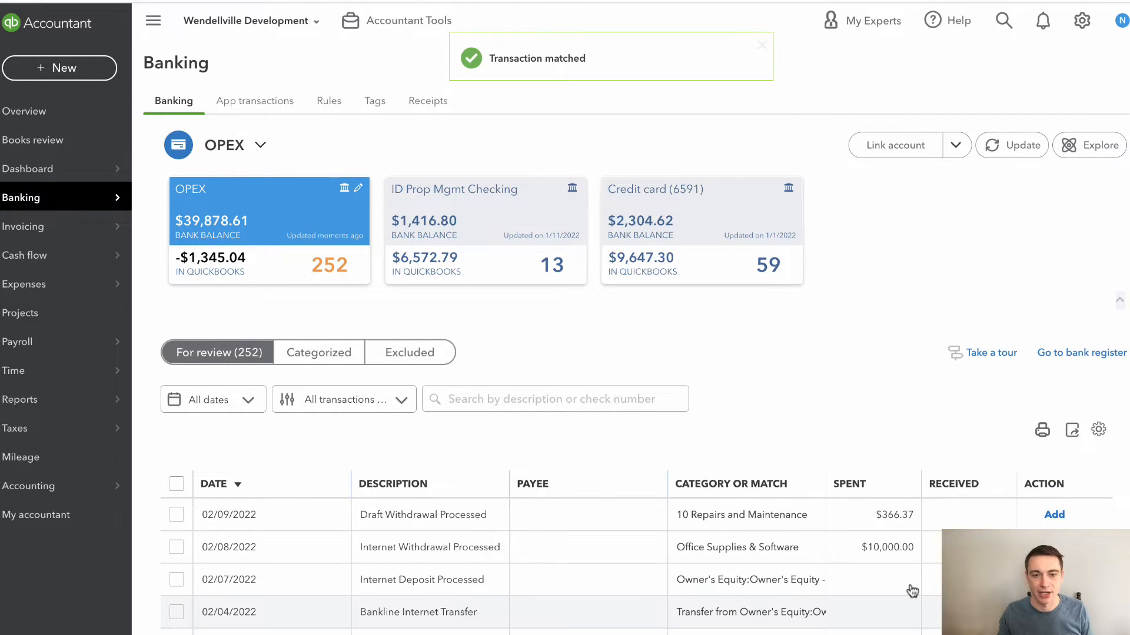
Step: Check the categorized OPEX transactions, including the matched 02/08/2022 withdrawal, and return to the transactions awaiting review
click(322, 355)
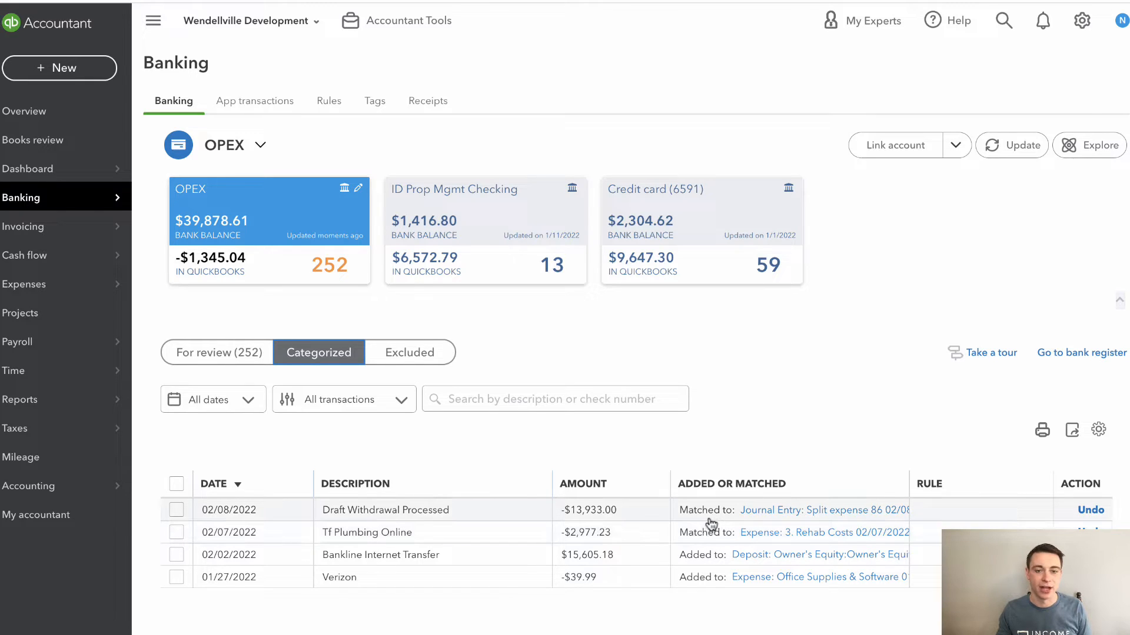
click(227, 358)
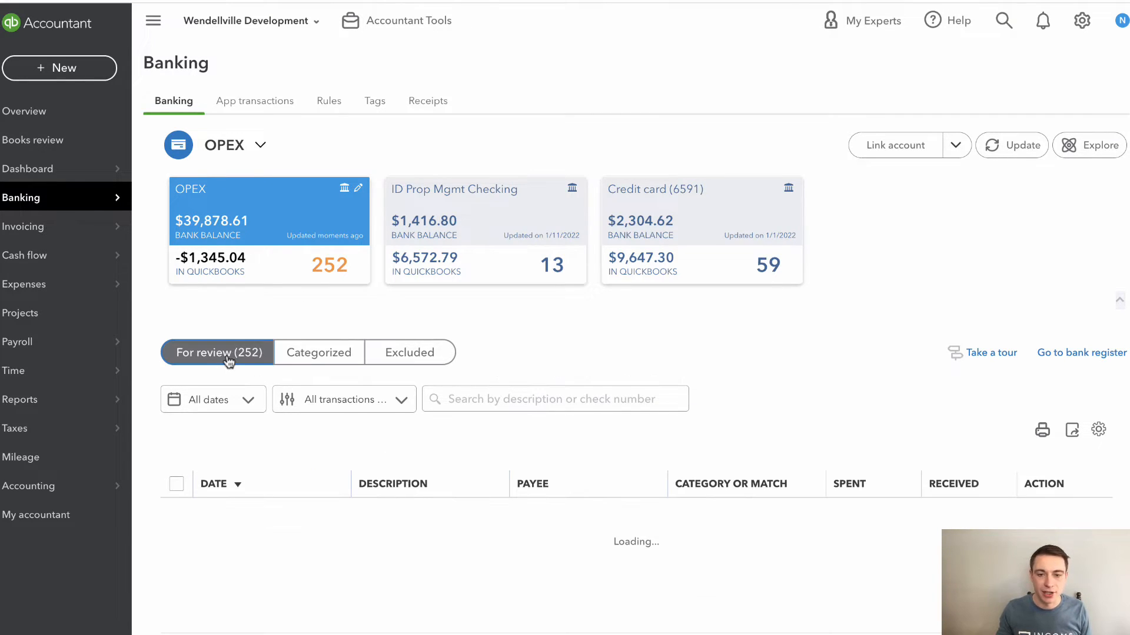
scroll(594, 358, down, 3)
scroll(594, 360, down, 3)
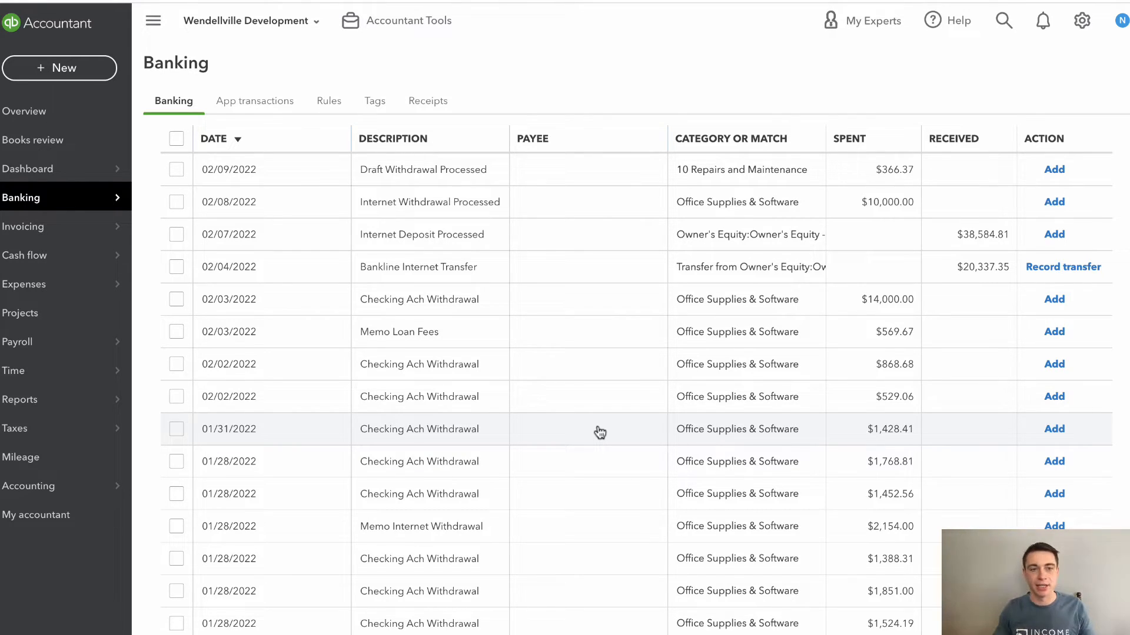
Step: Start a new bill for the vendor Modern Plumbing
click(49, 70)
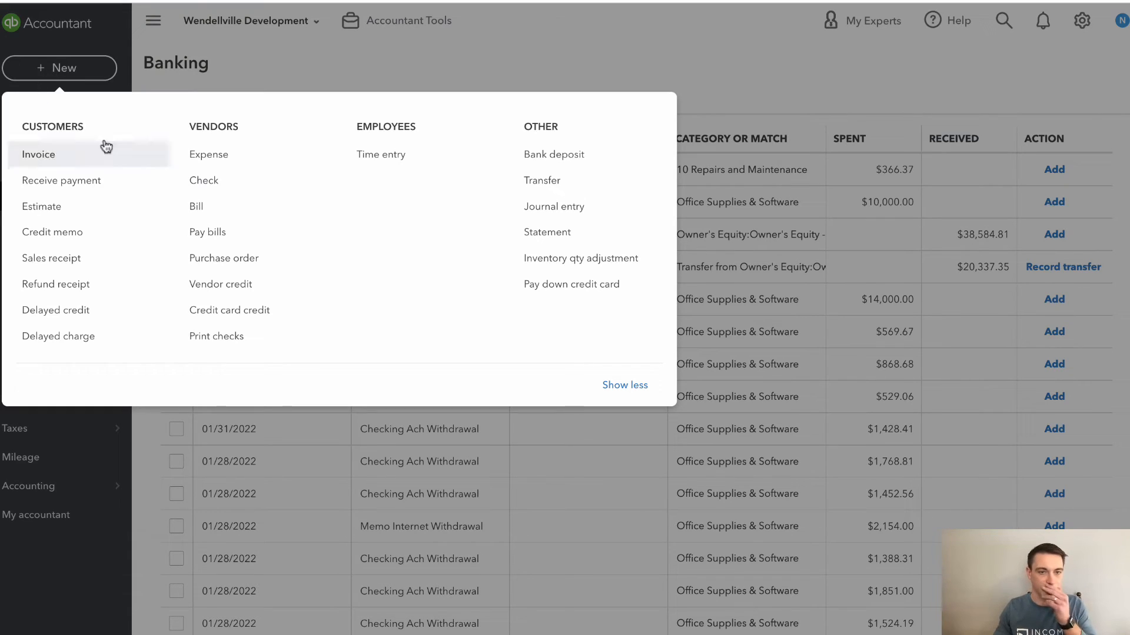
click(209, 217)
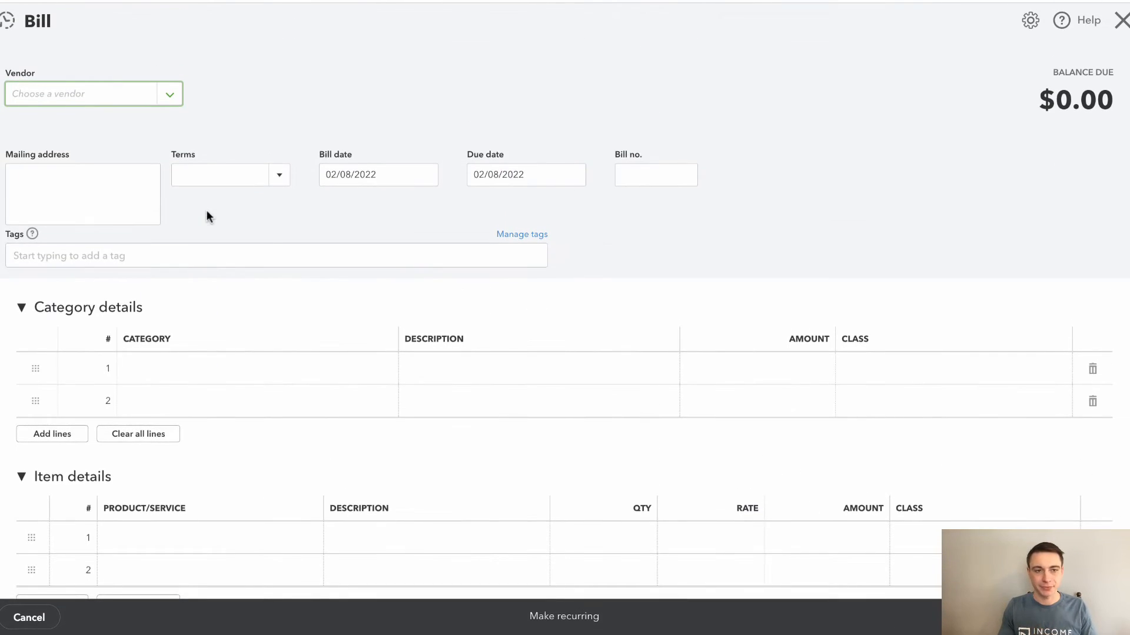
text(MODER)
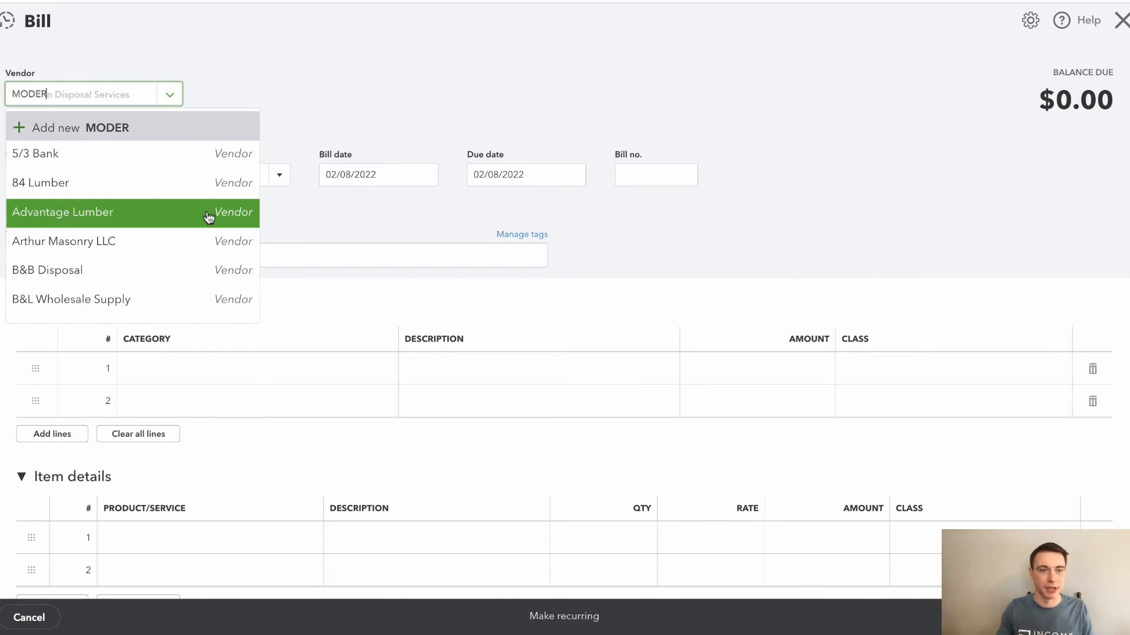
click(127, 161)
Step: Date the Modern Plumbing bill 01/01/2022 and set its terms to Net 30
click(383, 174)
triple_click(377, 175)
text(1/)
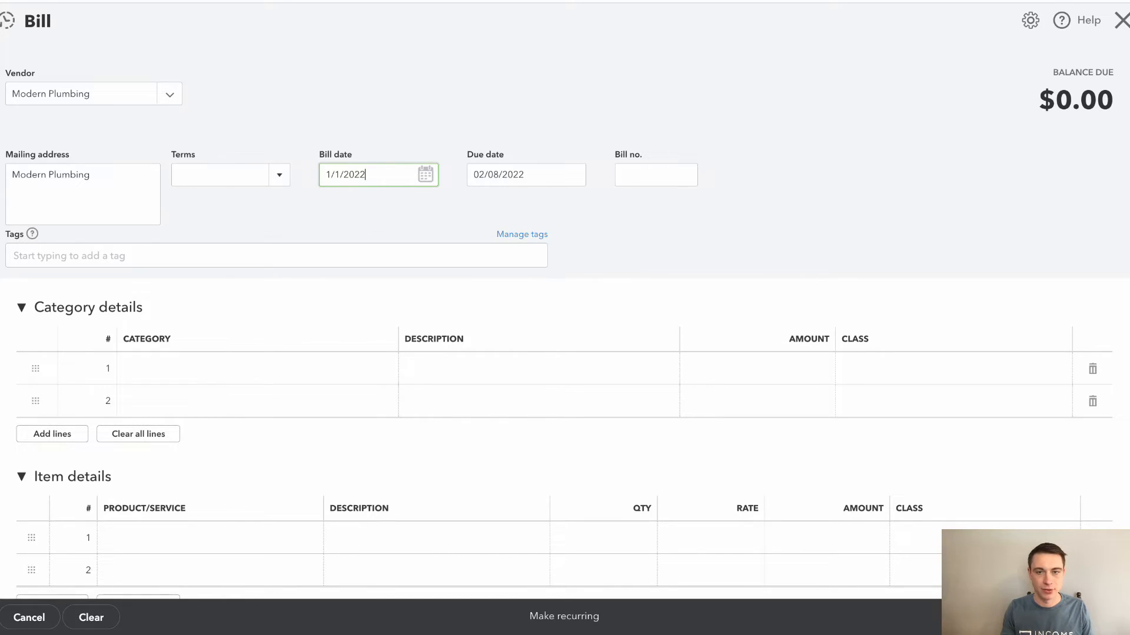
key(shift+Tab)
click(279, 177)
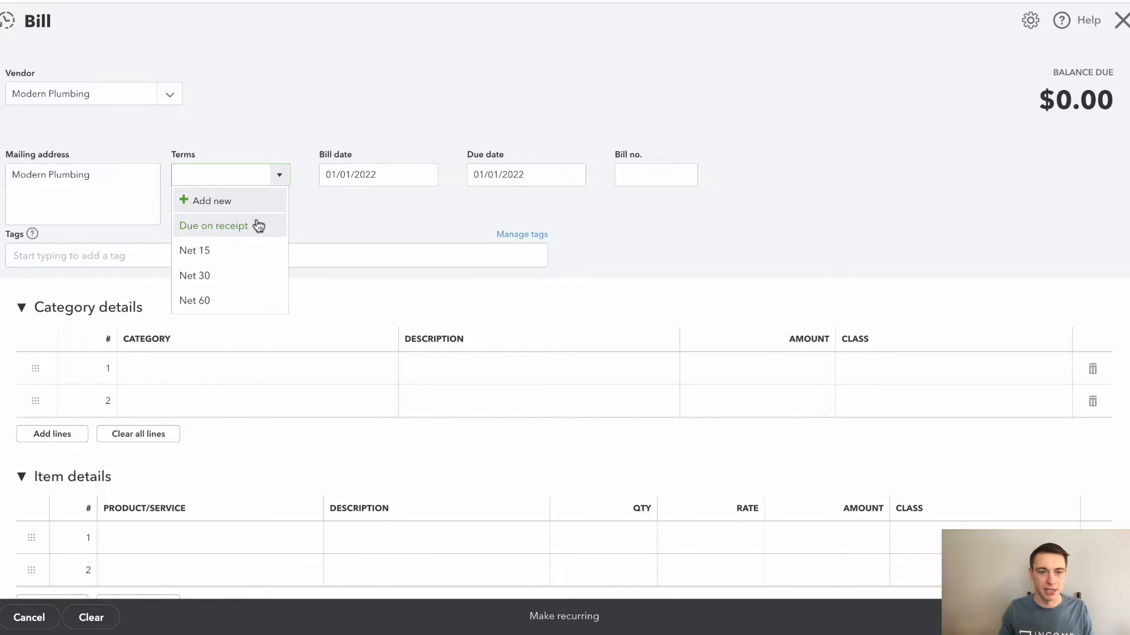
click(221, 278)
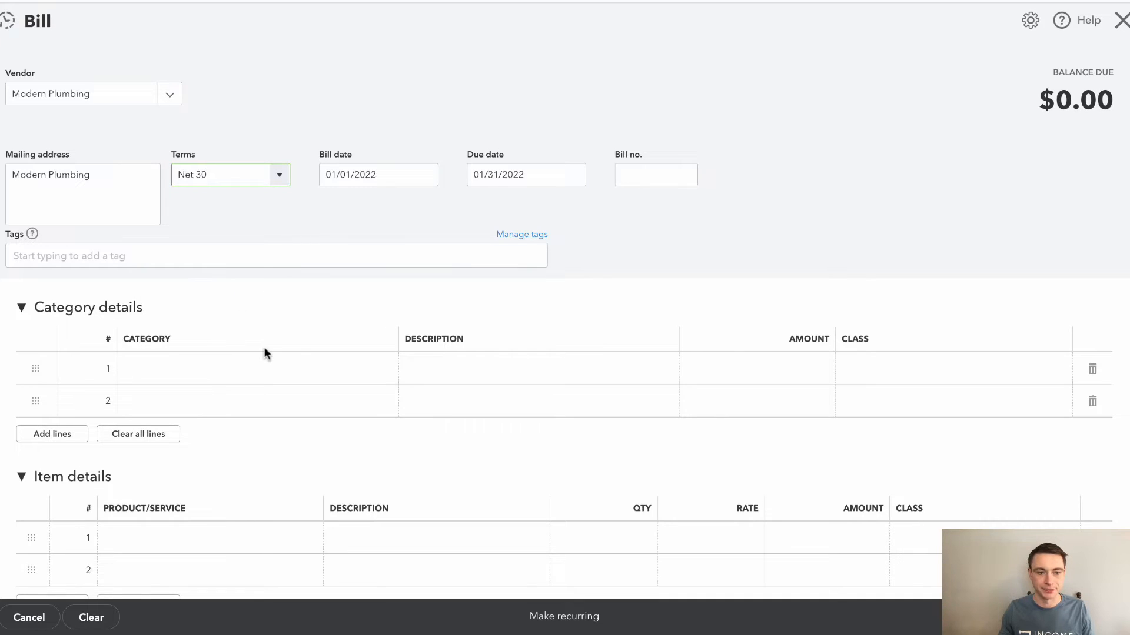
Step: Choose 2B. Rough Plumbing under 2. Rough Structure as the product/service on the bill's first item line
click(168, 533)
scroll(226, 453, down, 2)
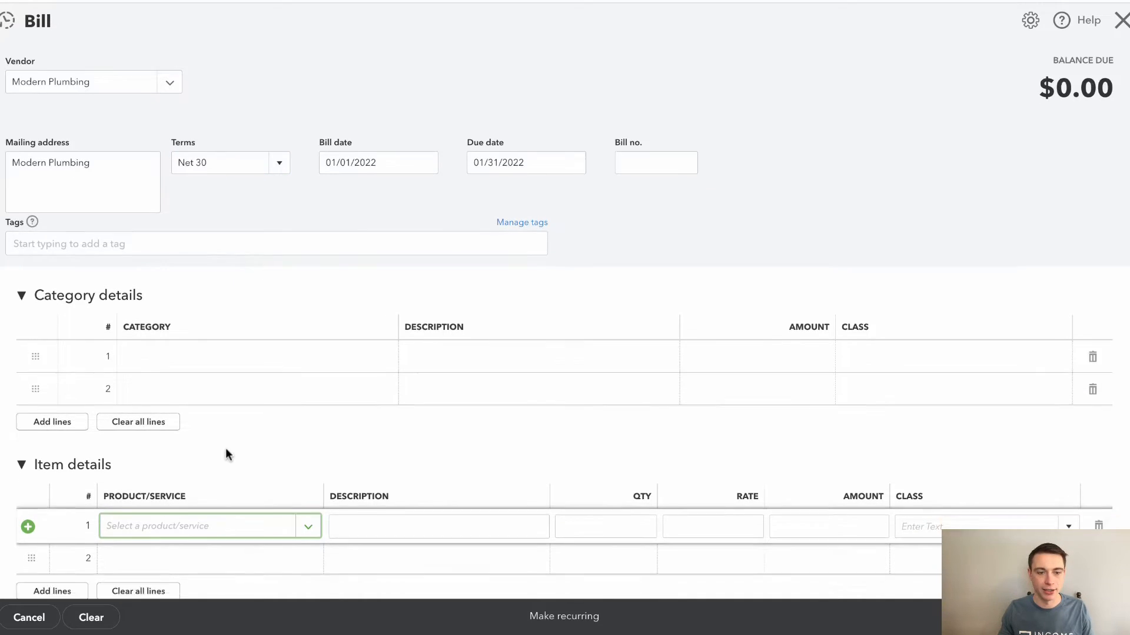
text(MODER A)
key(ctrl+a)
text(ROUGH P)
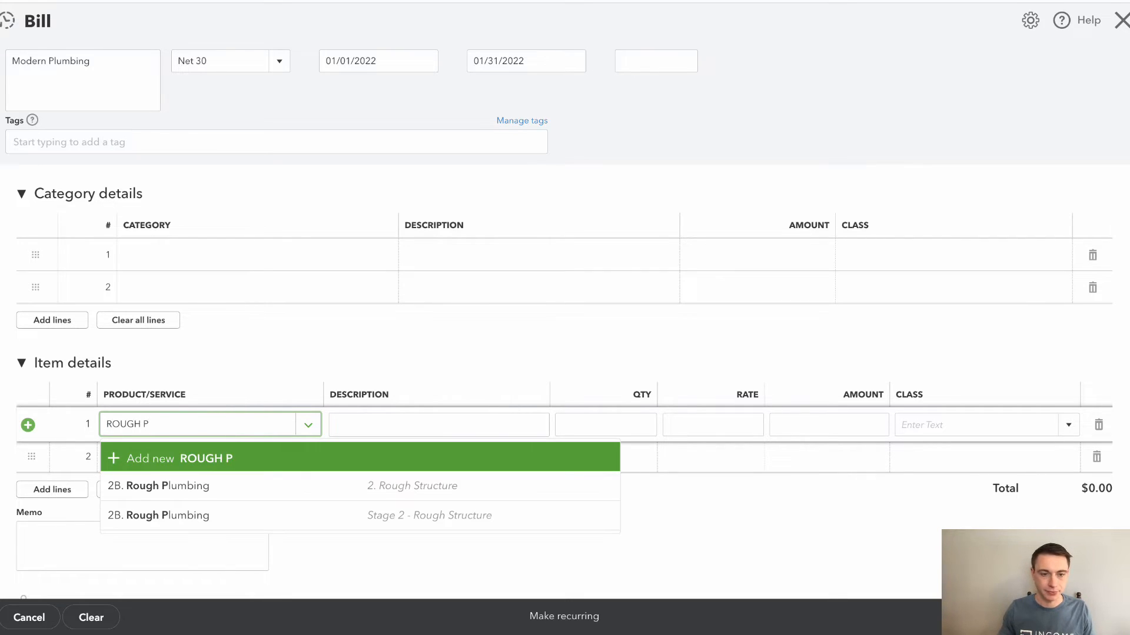
click(228, 486)
key(Tab)
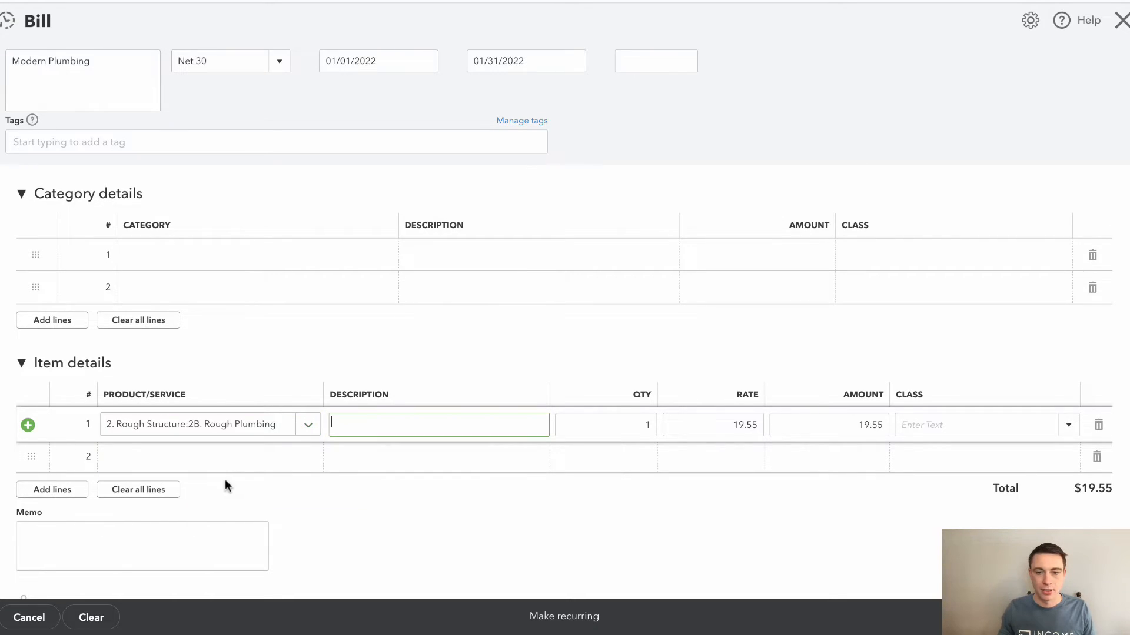
Step: Set the Rough Plumbing line's rate to 1,428.41, leaving the description blank
key(Tab)
key(Tab)
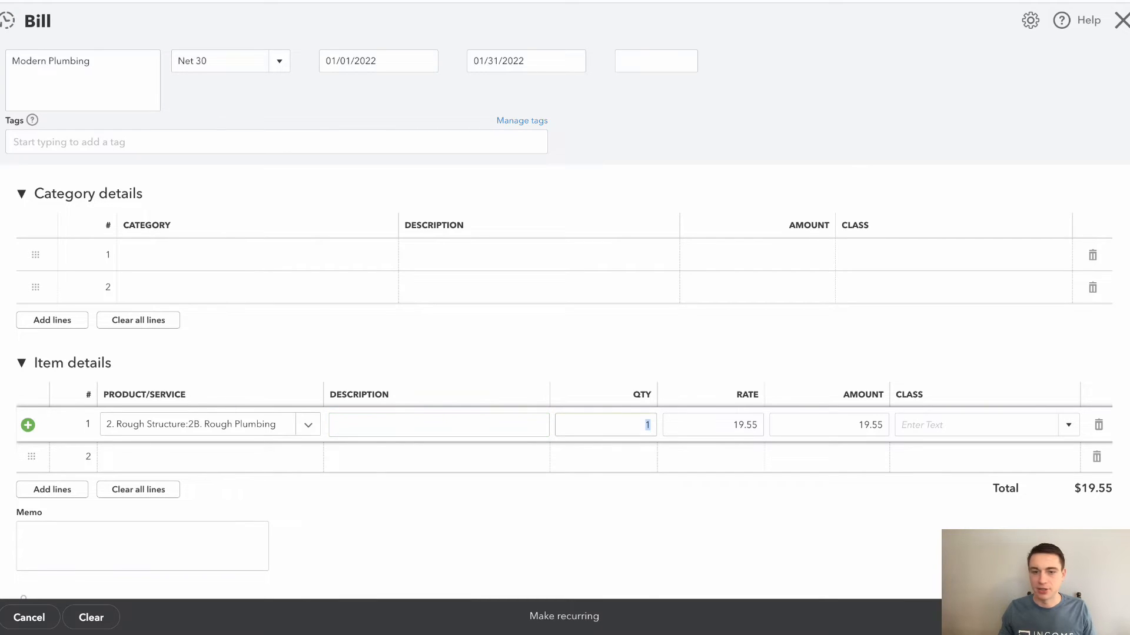
text(1,4)
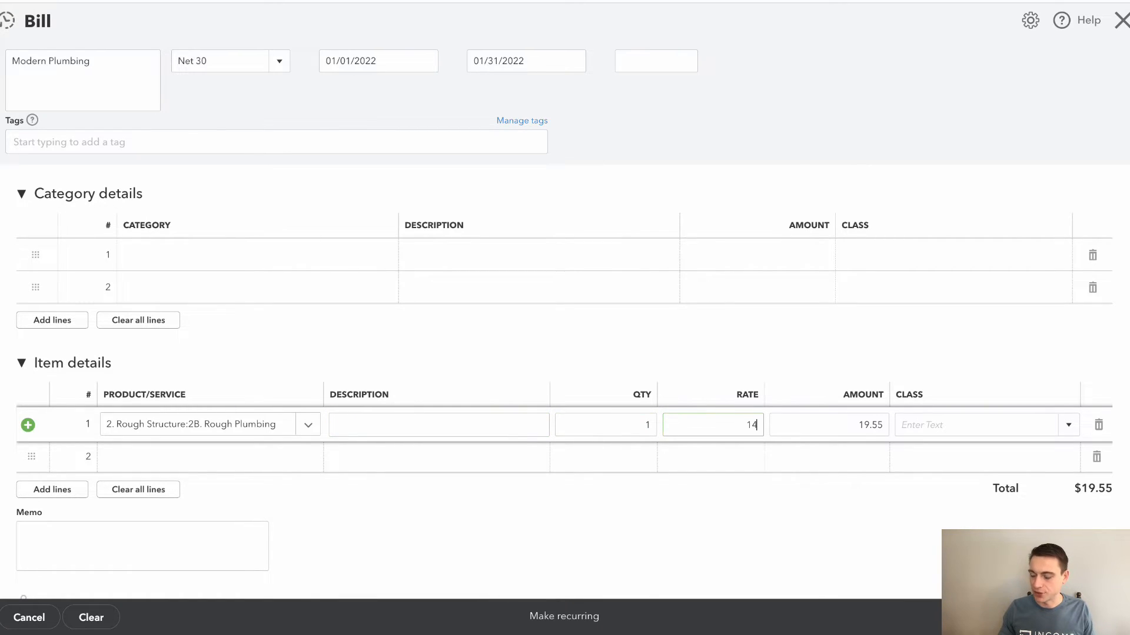
text(28.41)
key(Tab)
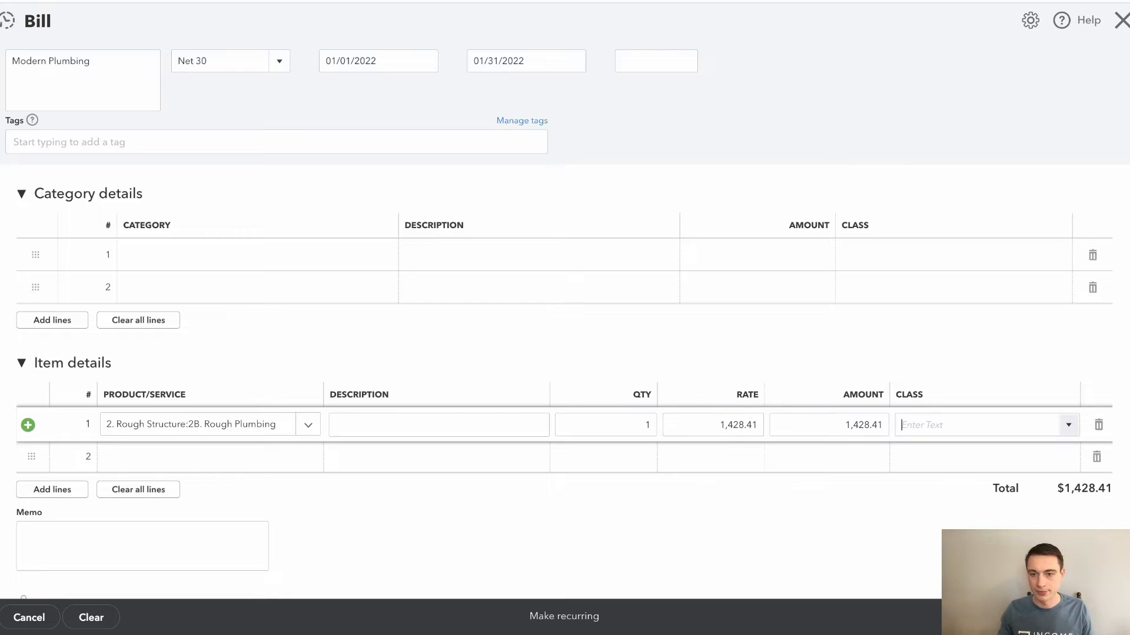
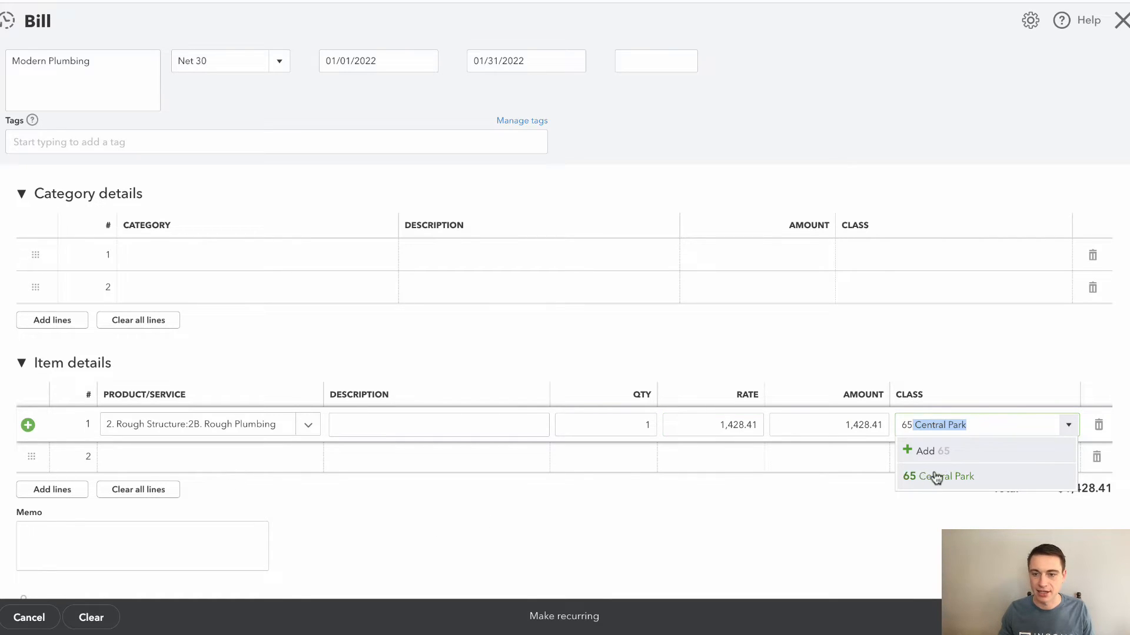
click(933, 474)
click(826, 512)
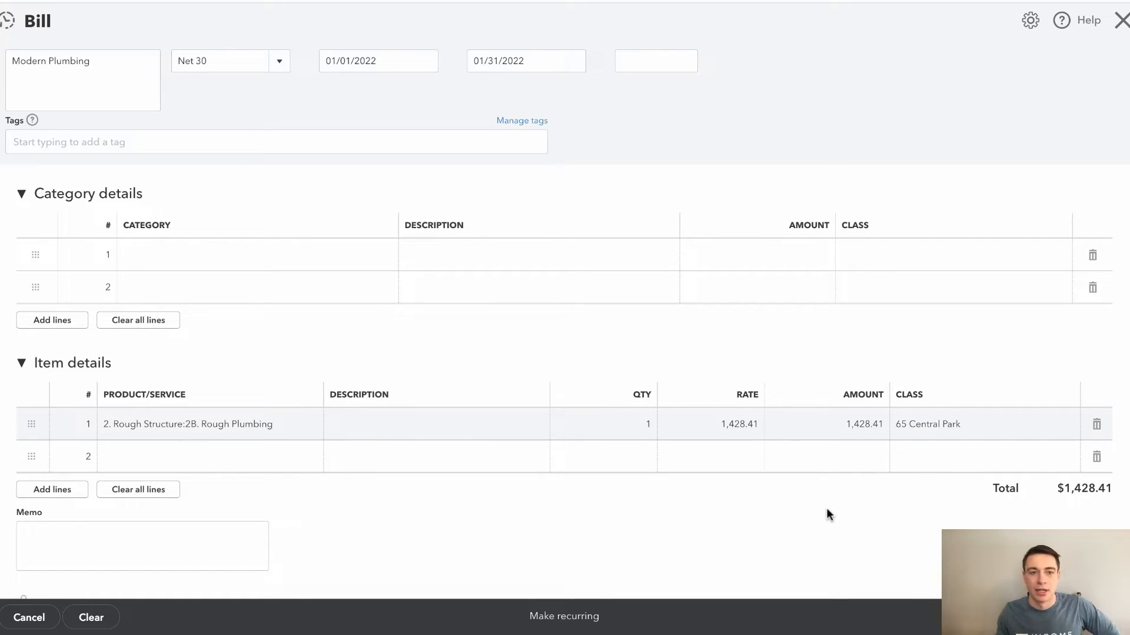
scroll(826, 513, up, 2)
scroll(826, 516, down, 2)
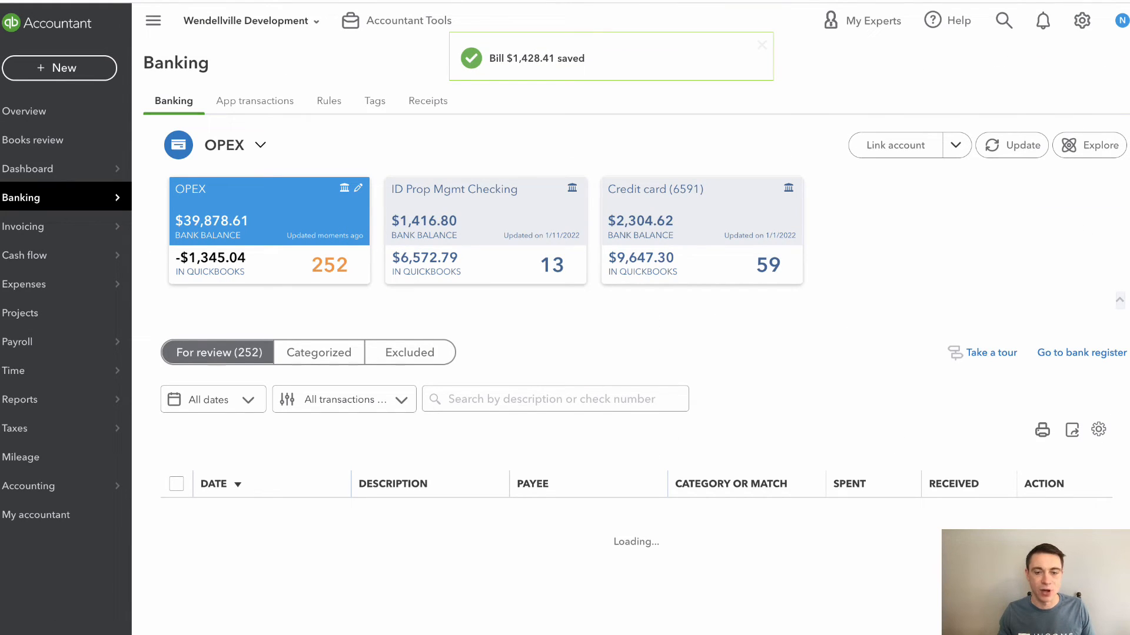
Step: Match the 01/31/2022 Checking Ach Withdrawal of $1,428.41 to the Modern Plumbing bill
scroll(817, 462, down, 5)
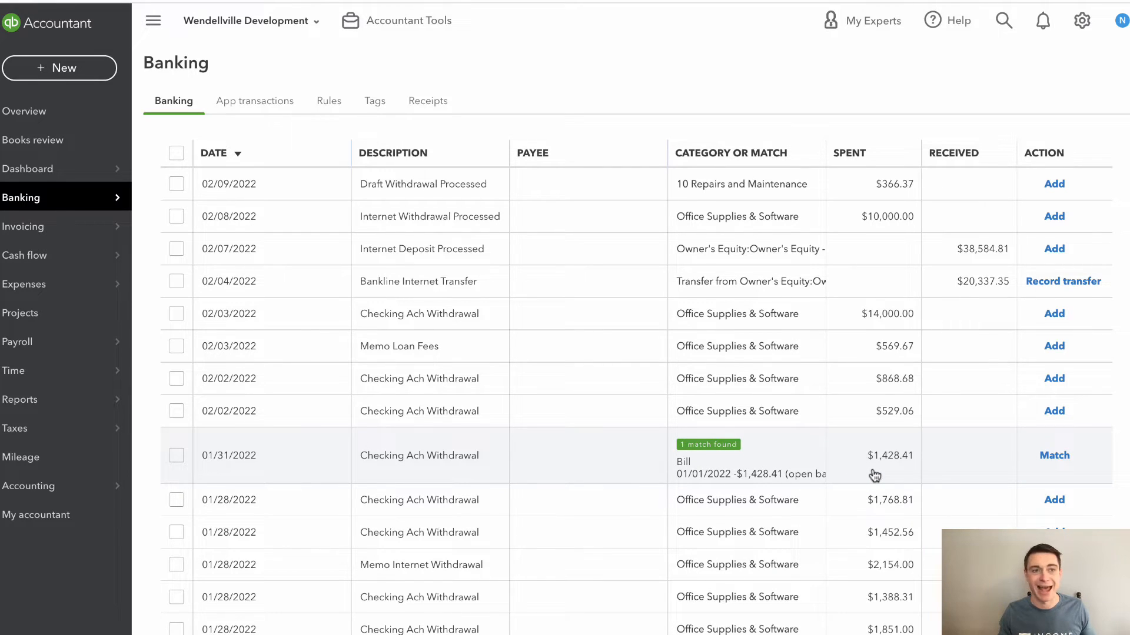
click(791, 474)
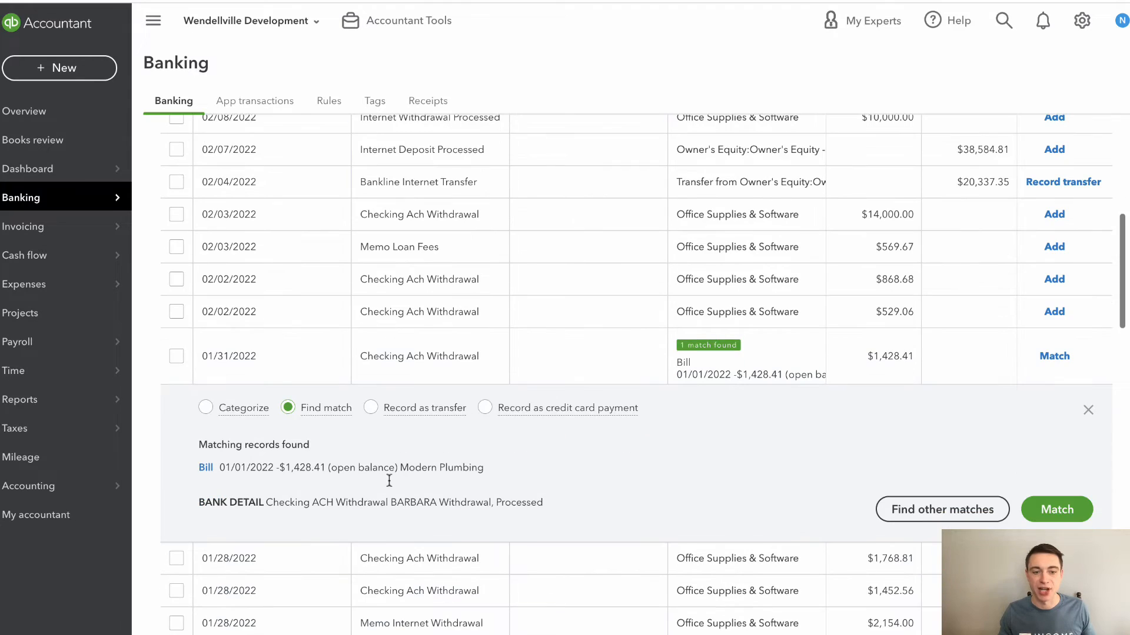
click(1065, 509)
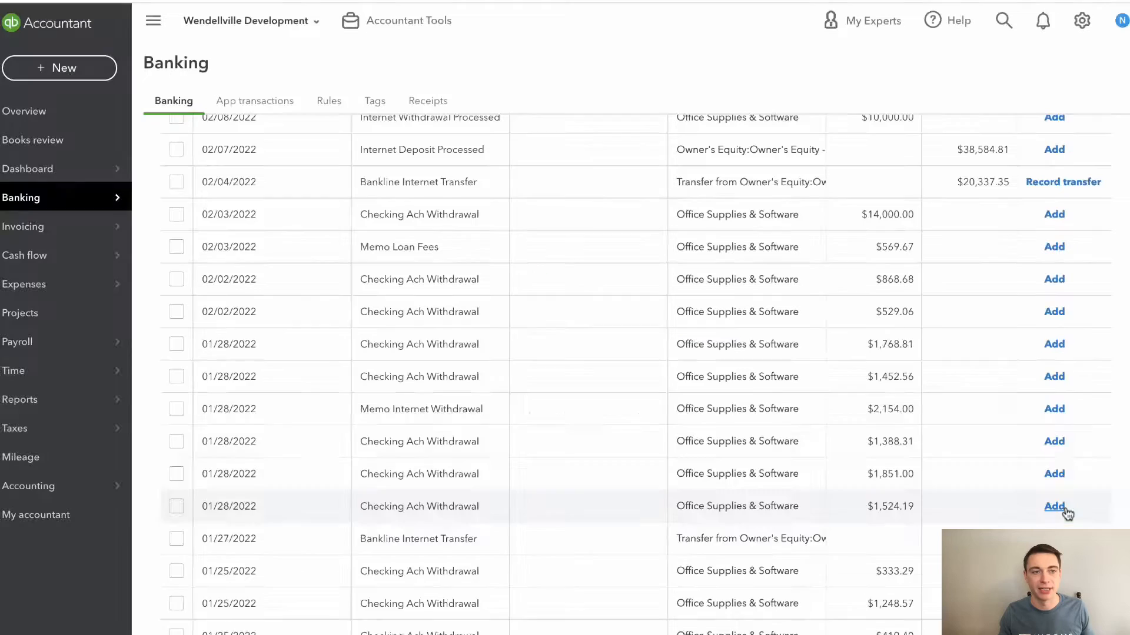
Step: Inspect the 01/31/2022 bill payment and its online banking match among the categorized transactions, then return to the transactions awaiting review
scroll(688, 402, up, 7)
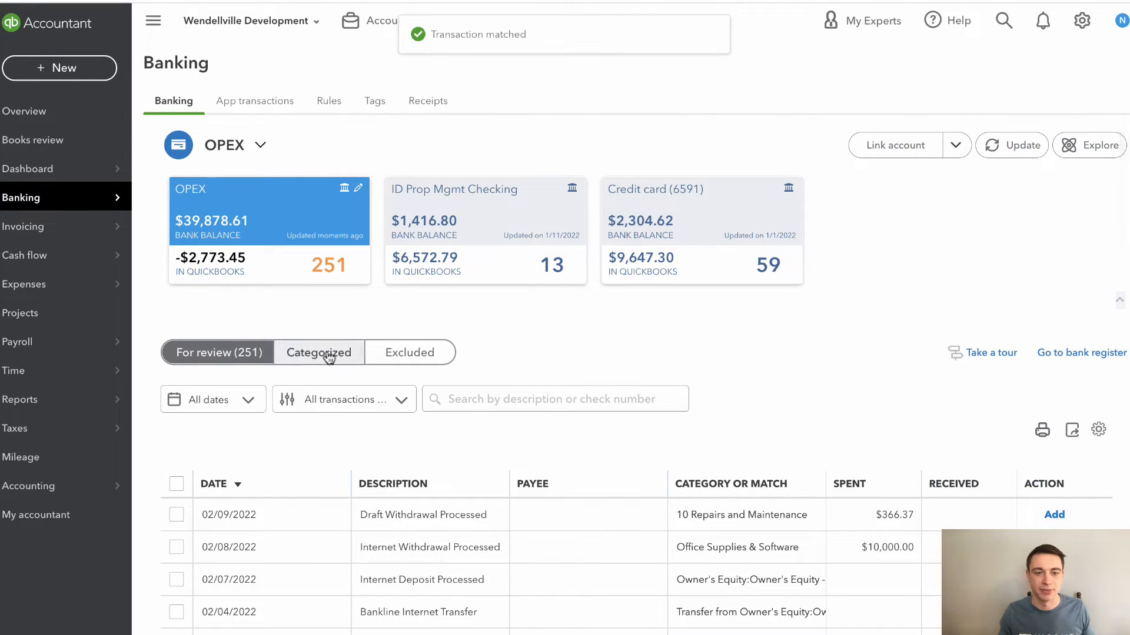
click(326, 356)
scroll(652, 387, down, 1)
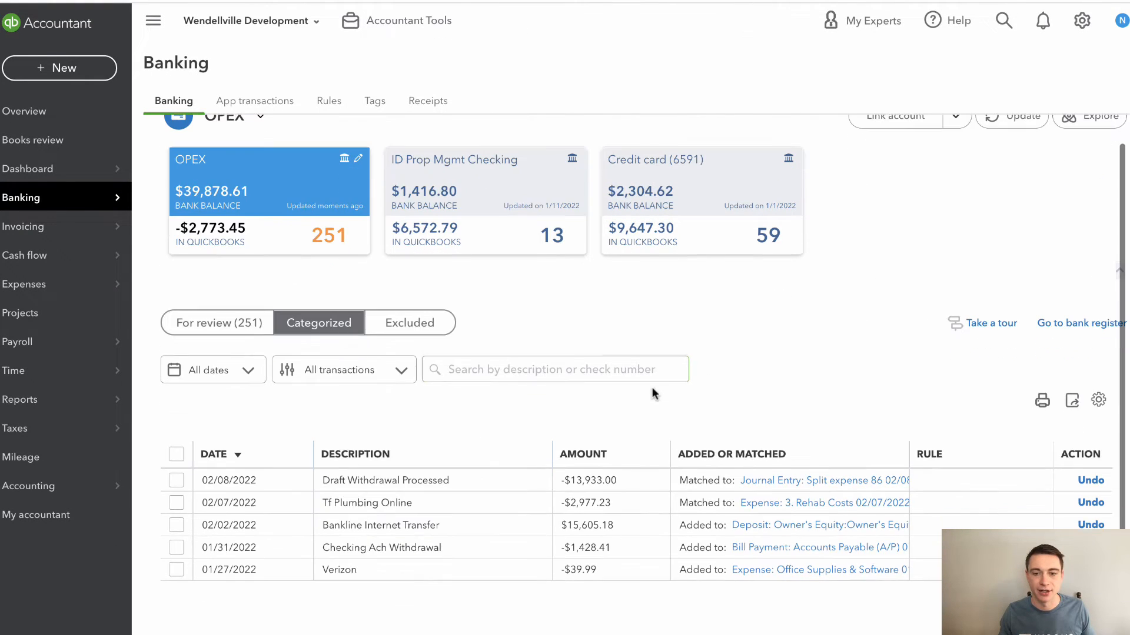
click(757, 551)
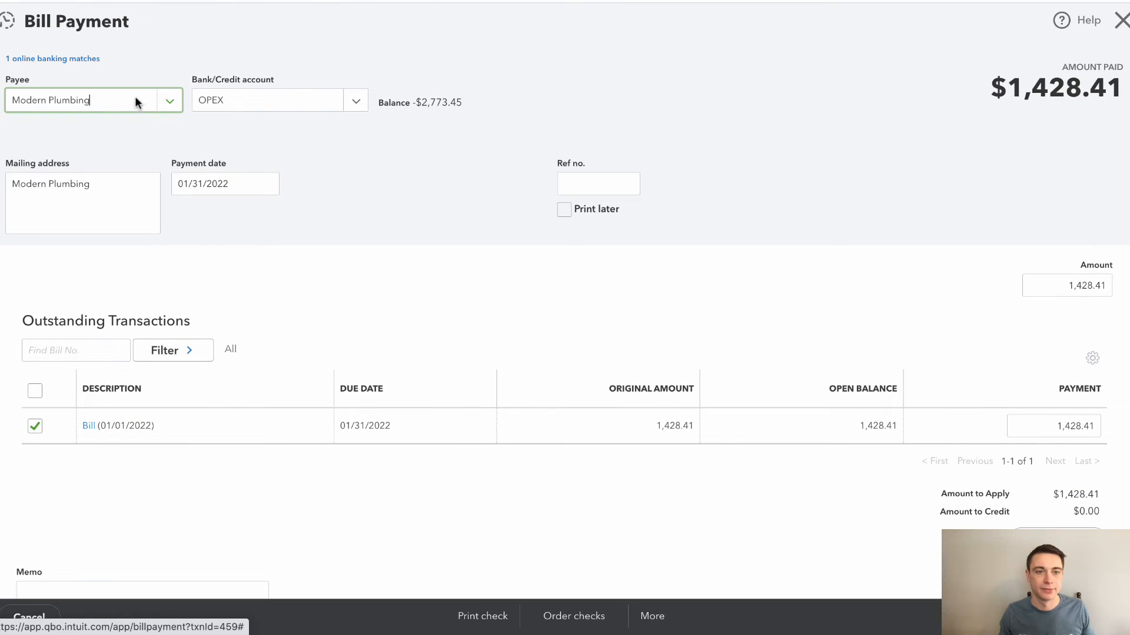
click(62, 61)
click(1120, 21)
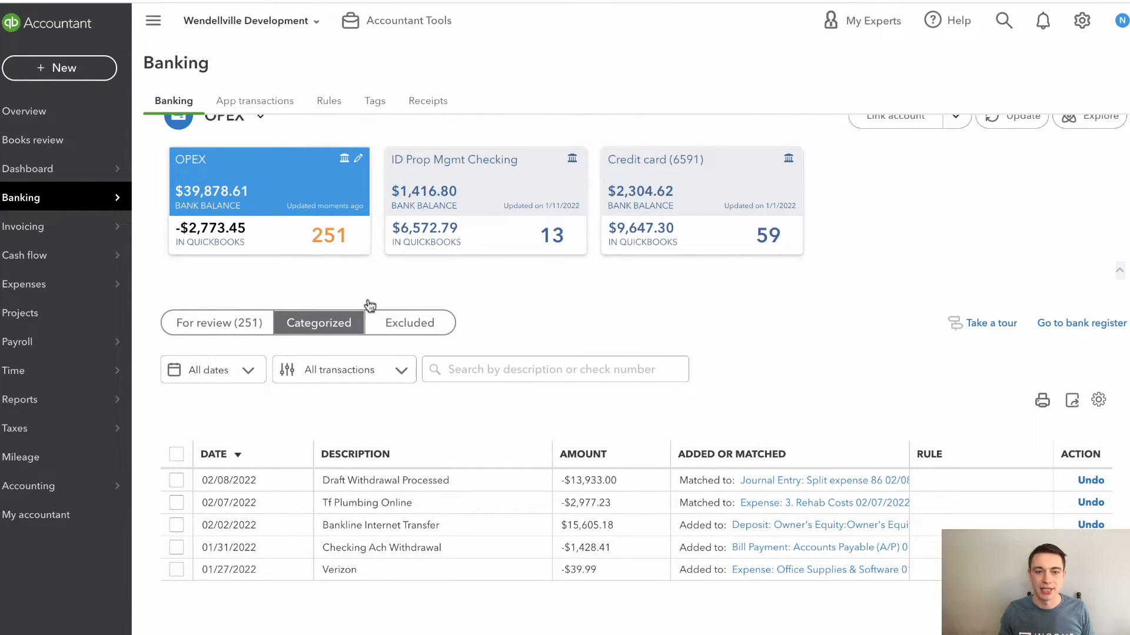
click(222, 323)
scroll(670, 380, down, 5)
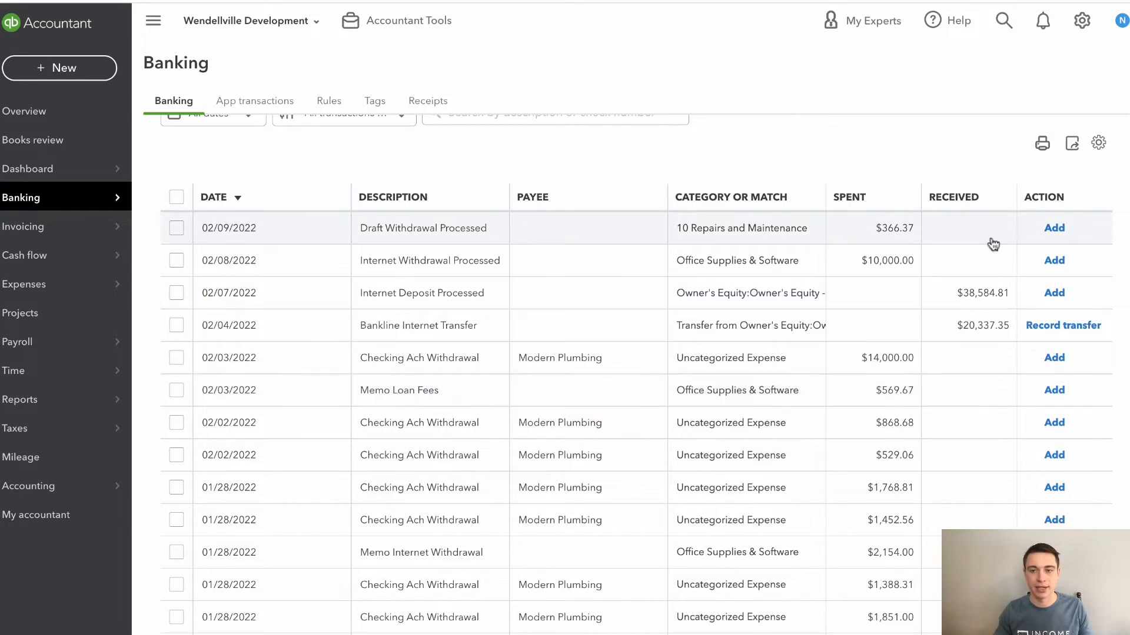
Step: Start a new invoice and select the tenant's sub-customer record as the customer
click(59, 72)
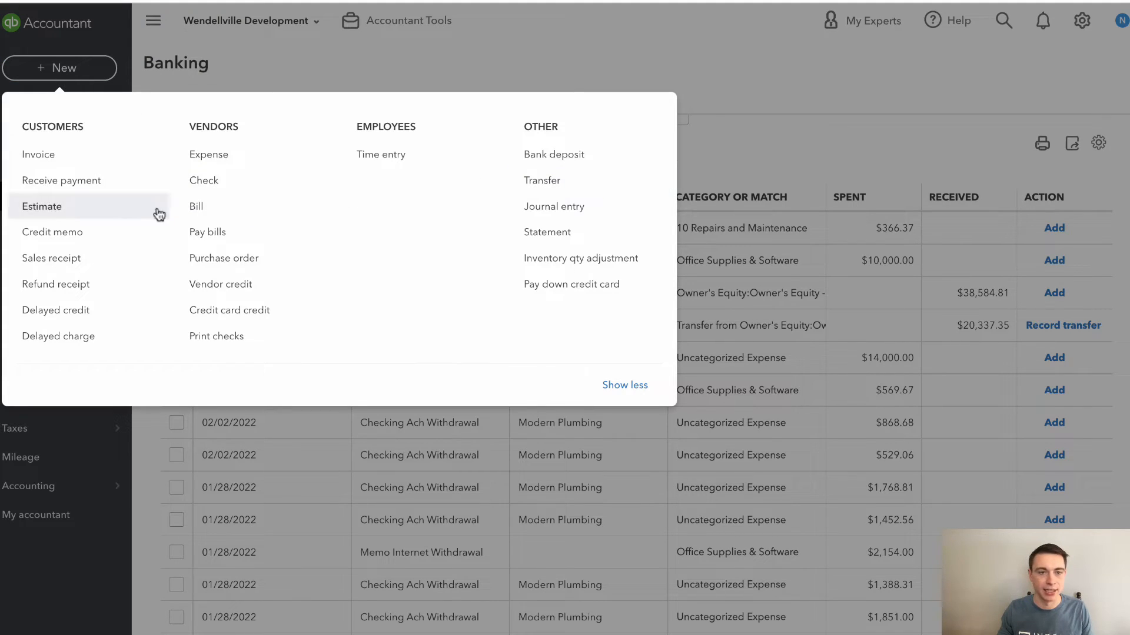
click(79, 159)
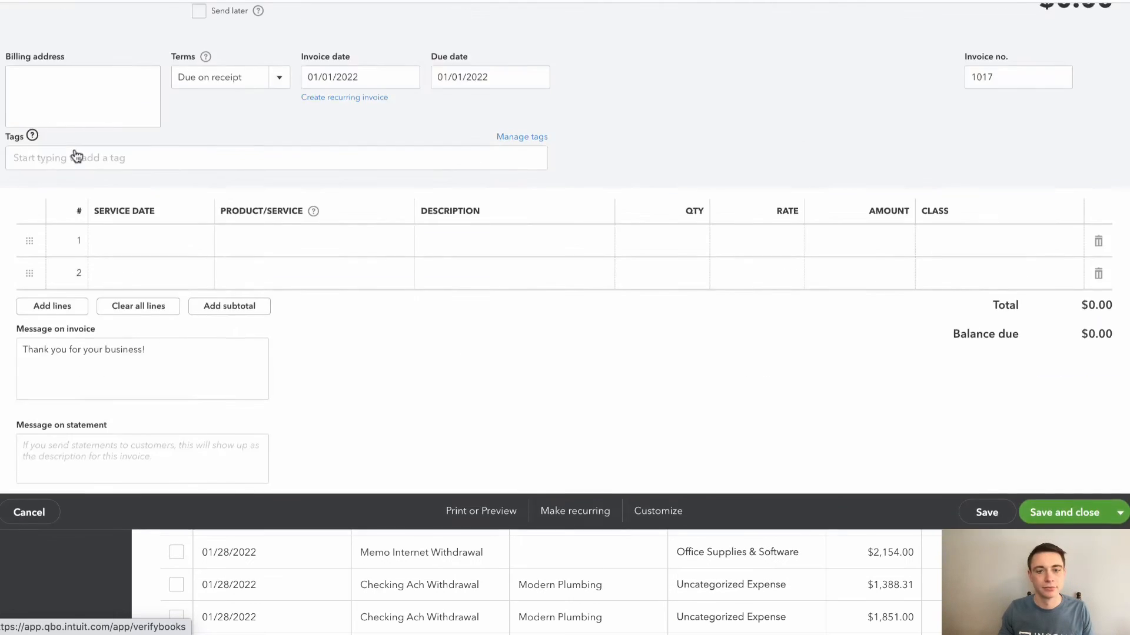
text(BERN)
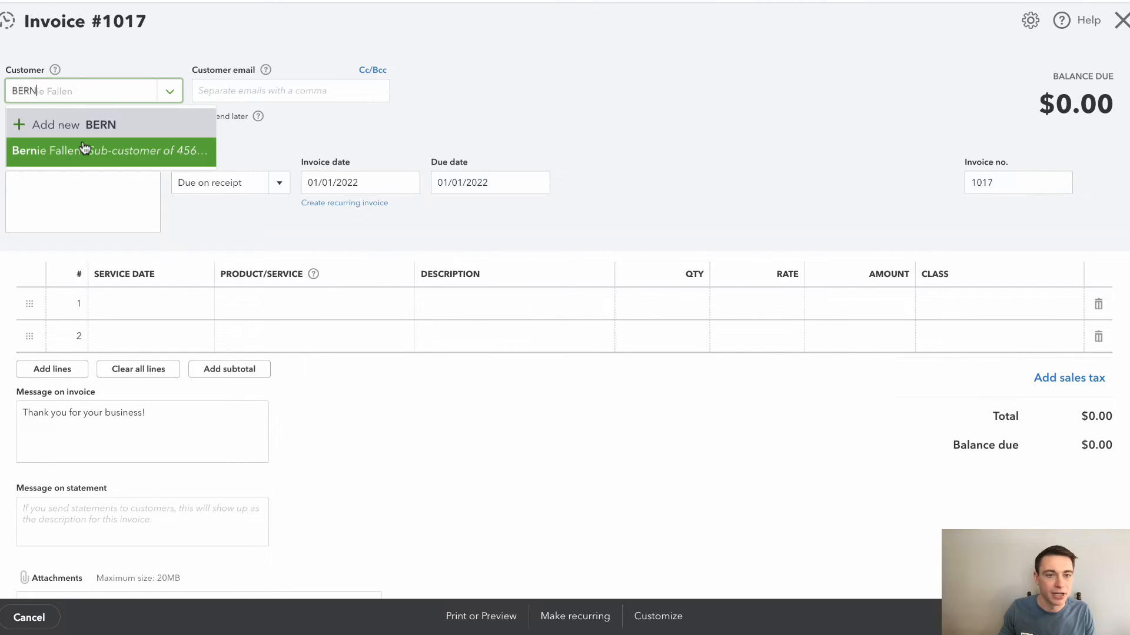
click(80, 153)
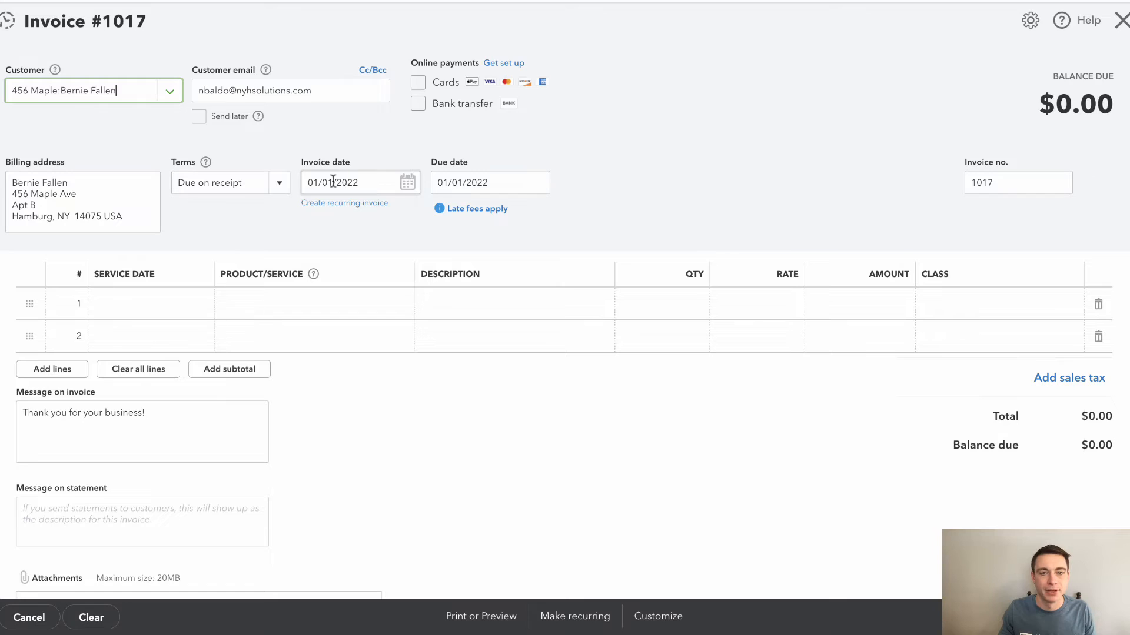
Step: Set the invoice terms to Net 30 and the first line's service date to 02/08/2022
click(275, 187)
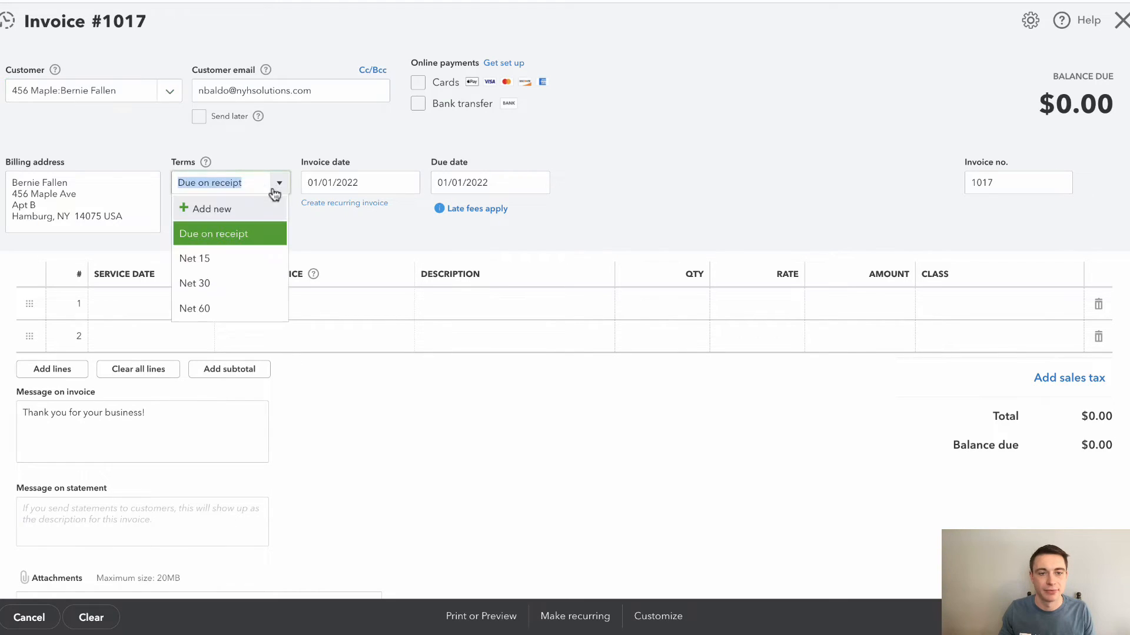
click(242, 284)
click(154, 309)
click(203, 311)
click(148, 402)
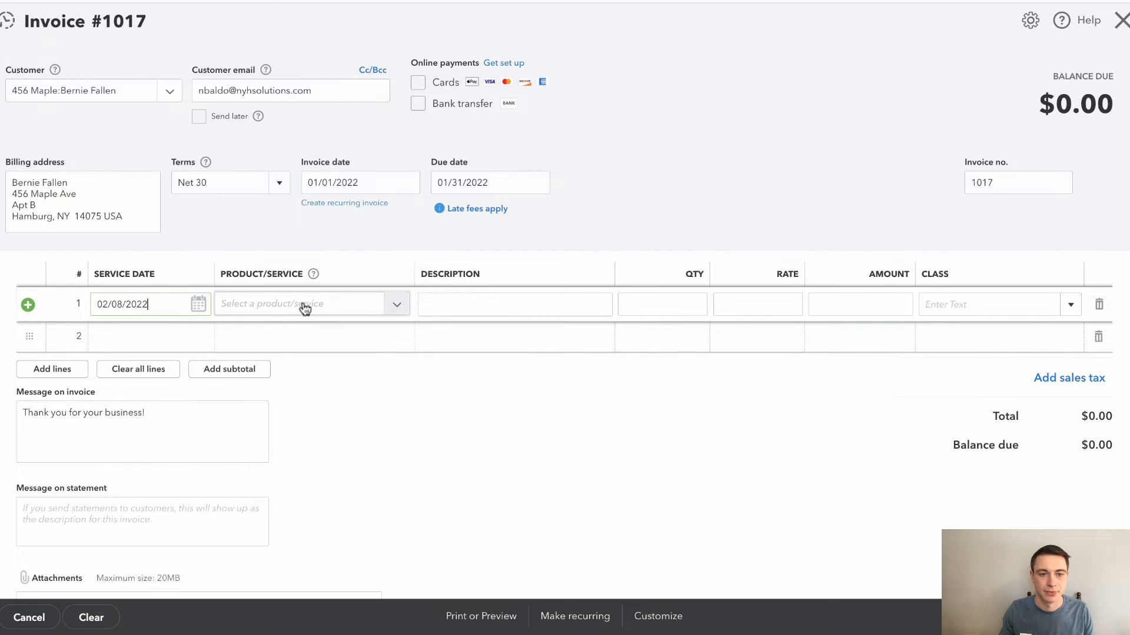
Step: Search the products for rent and choose 34 Long - Apt 1 Rent for the invoice's first line
click(303, 307)
text(RES)
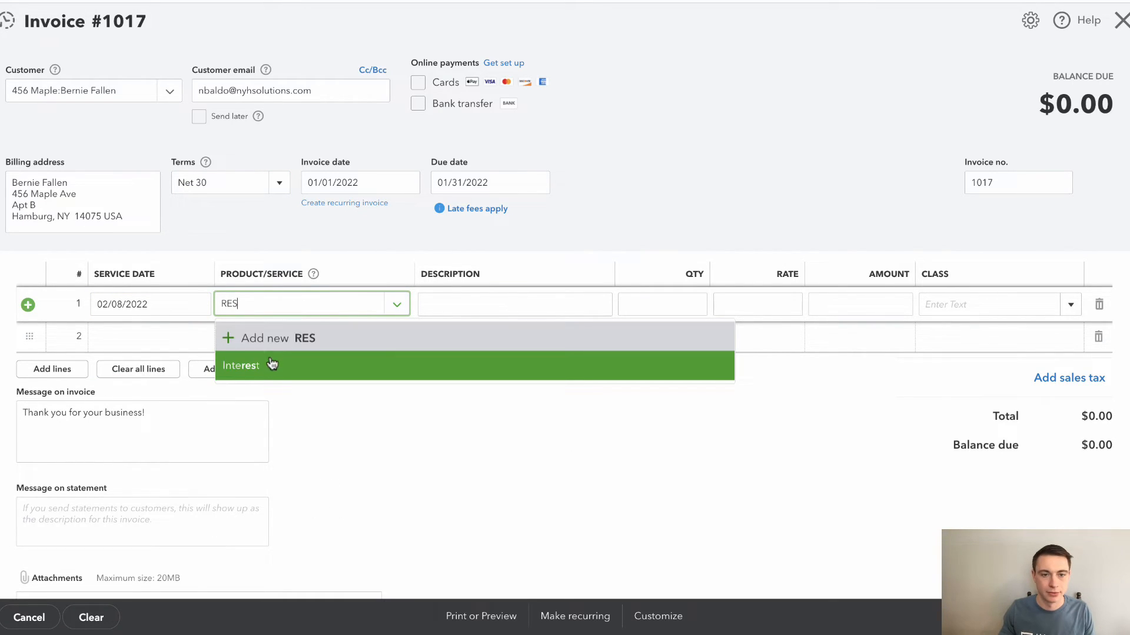
key(BackSpace)
key(BackSpace)
key(BackSpace)
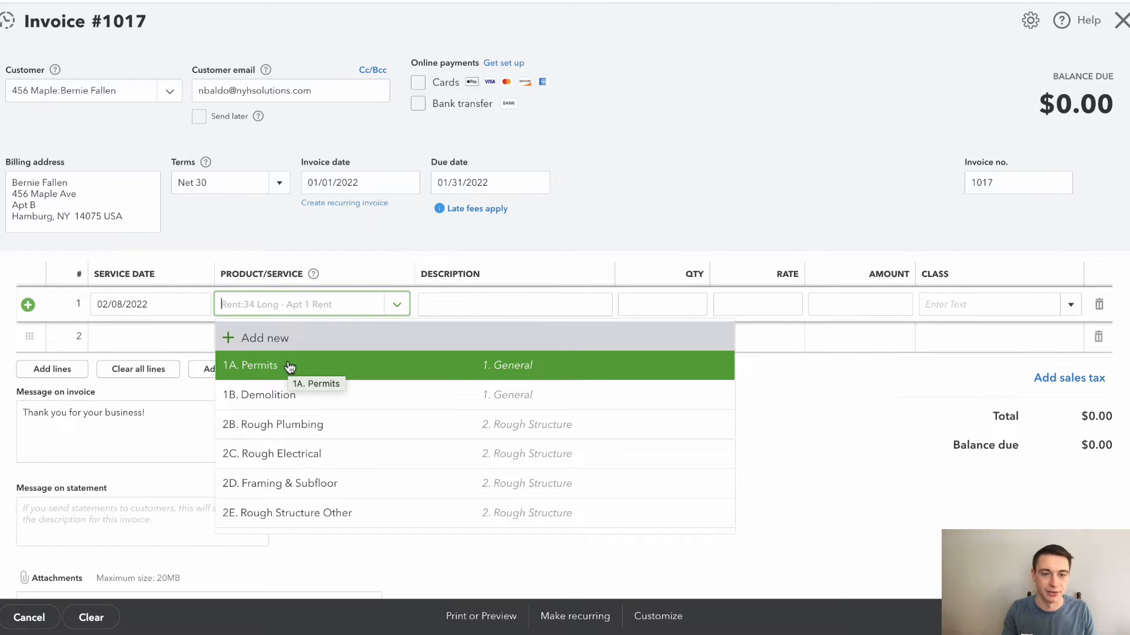
text(1SY)
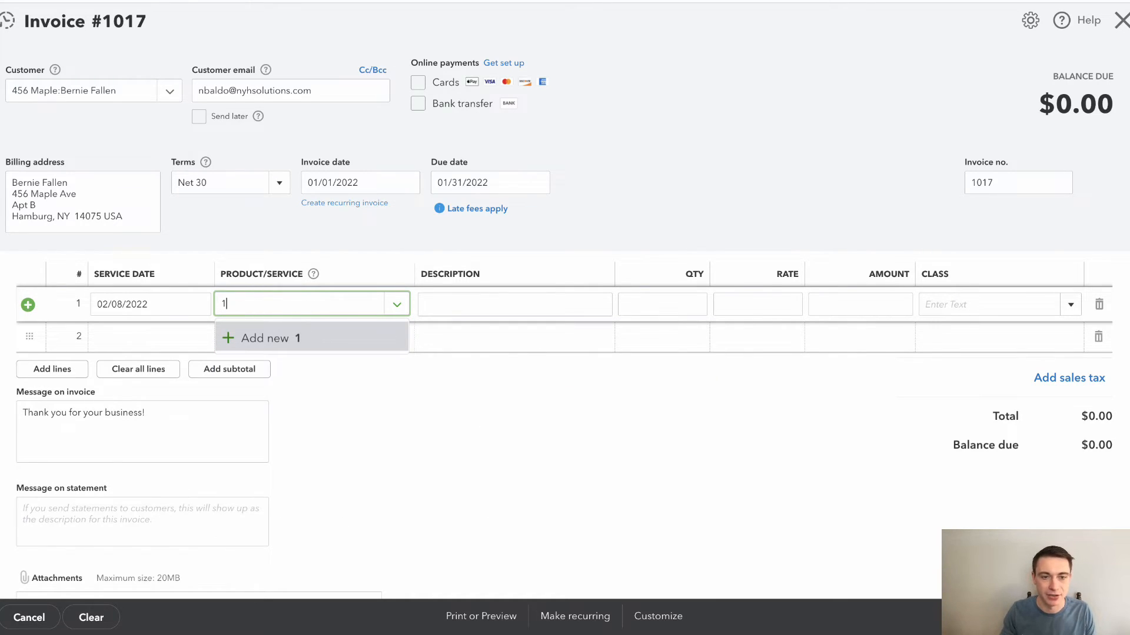
key(BackSpace)
text(RENT)
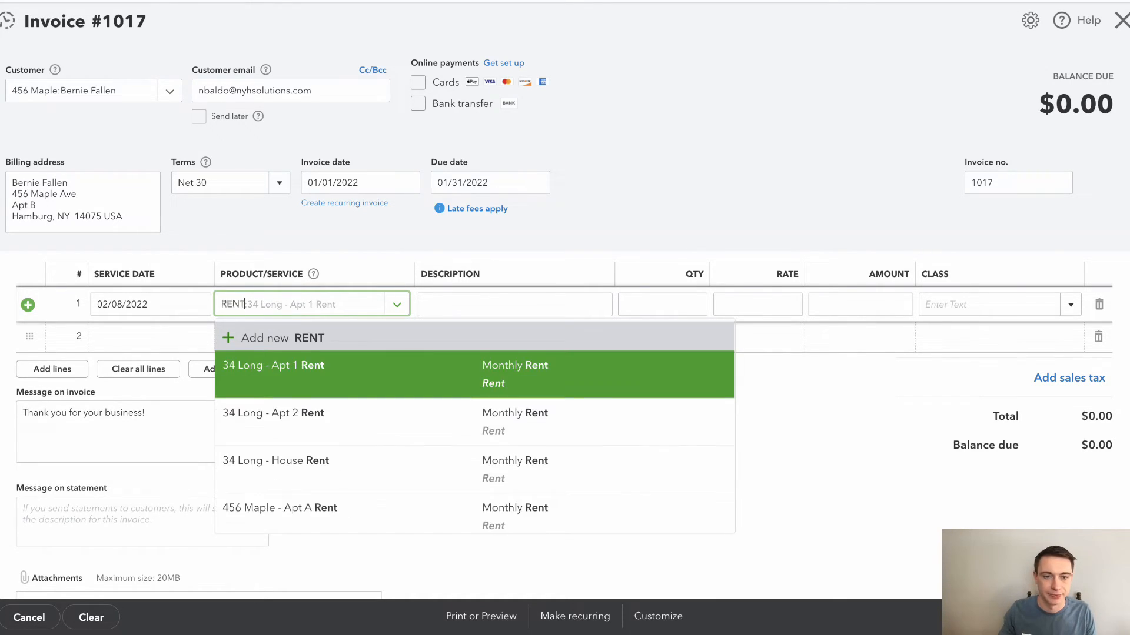
click(291, 386)
Step: Charge 38,584.81 for the rent line, then save and close the invoice
key(Tab)
key(Tab)
key(Tab)
text(38,584.81)
key(Tab)
click(603, 461)
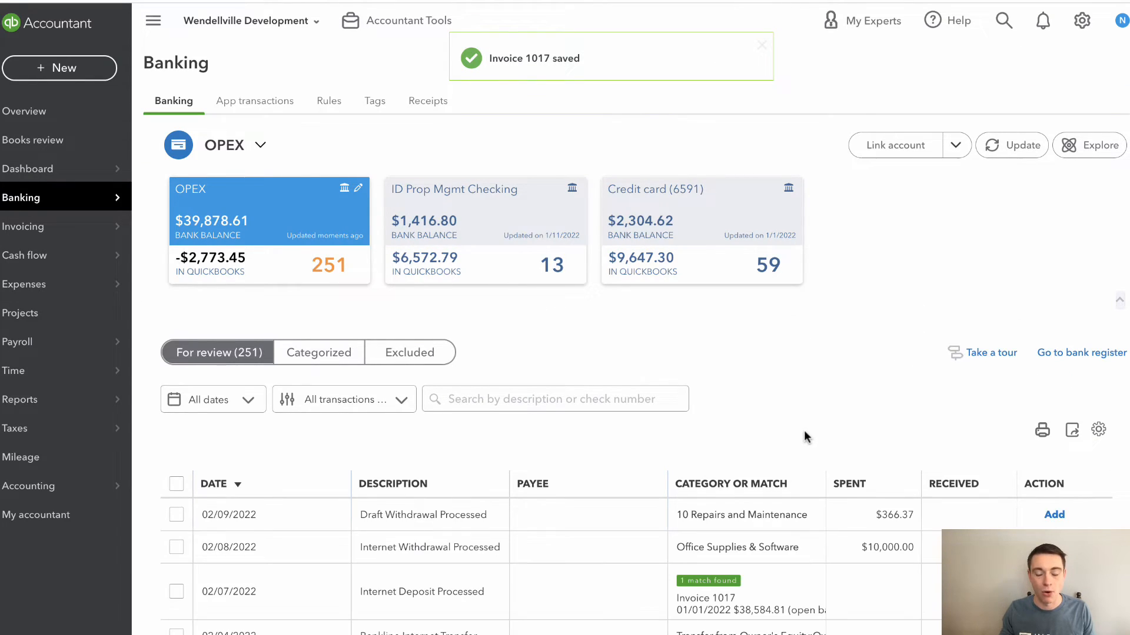
Step: Match the 02/07/2022 Internet Deposit of $38,584.81 to Invoice 1017
scroll(803, 437, down, 1)
scroll(566, 529, down, 2)
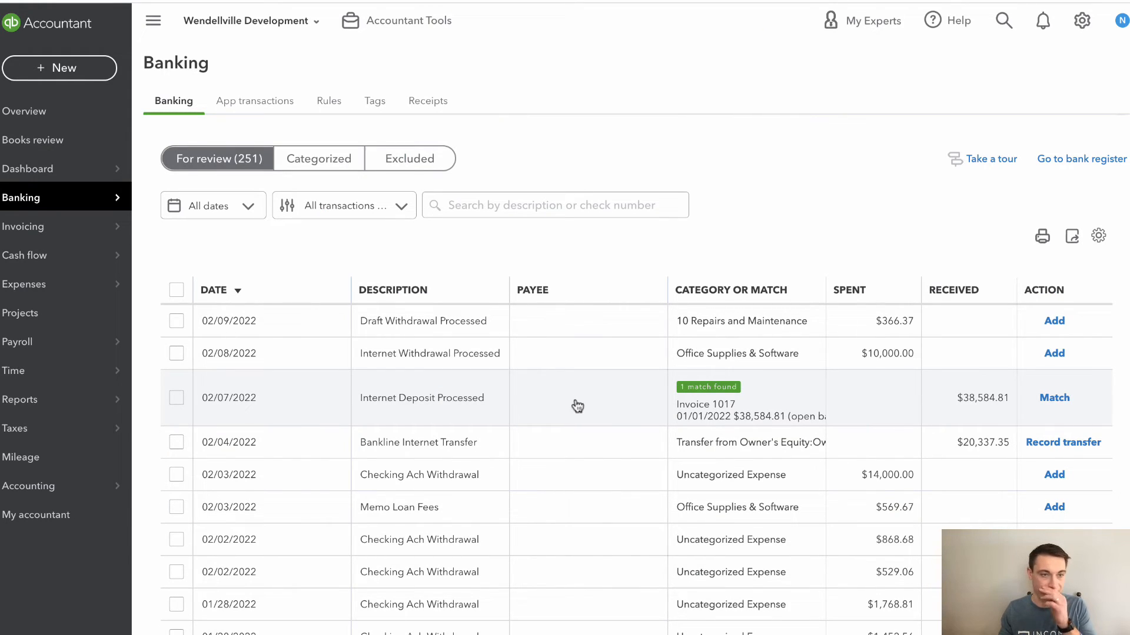
click(434, 400)
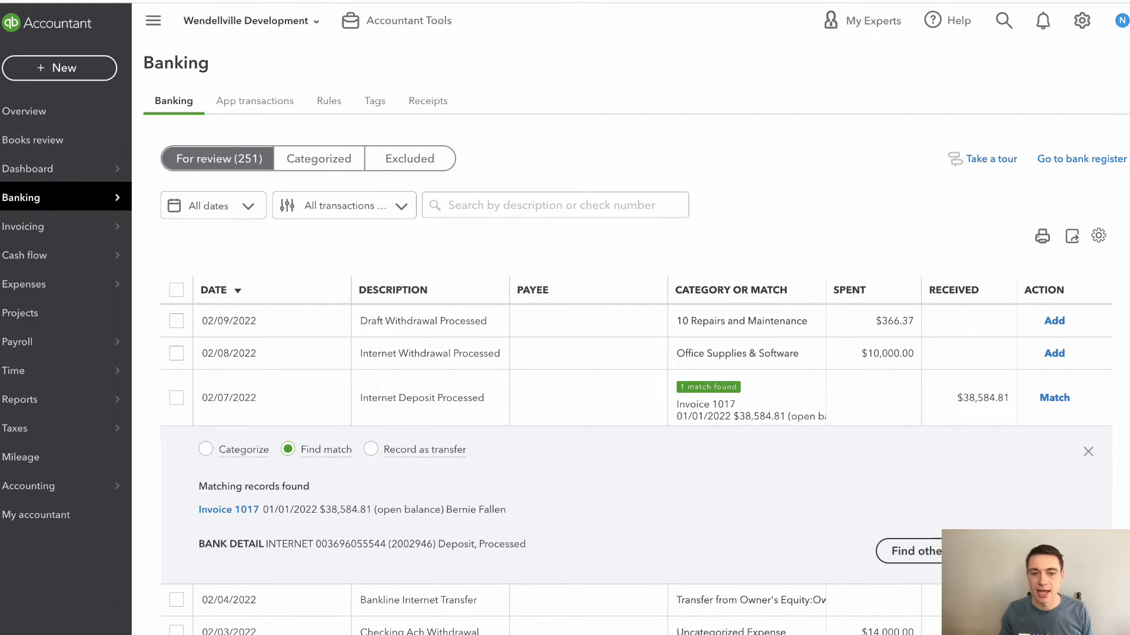
click(953, 551)
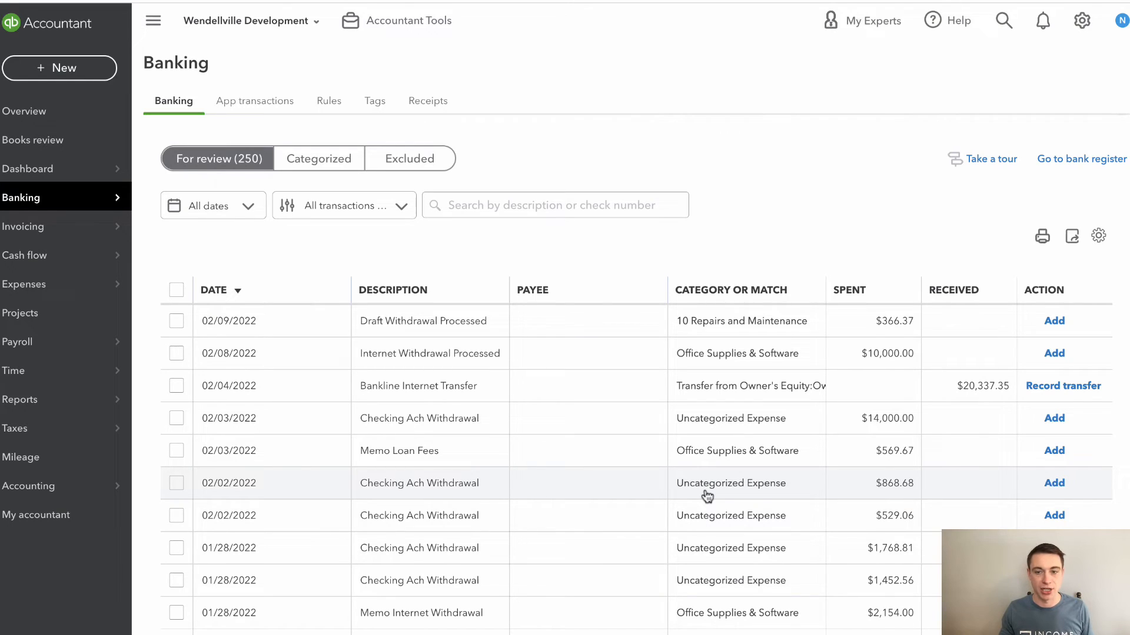
Step: Start a new bill with Modern Plumbing as the vendor
scroll(689, 505, down, 1)
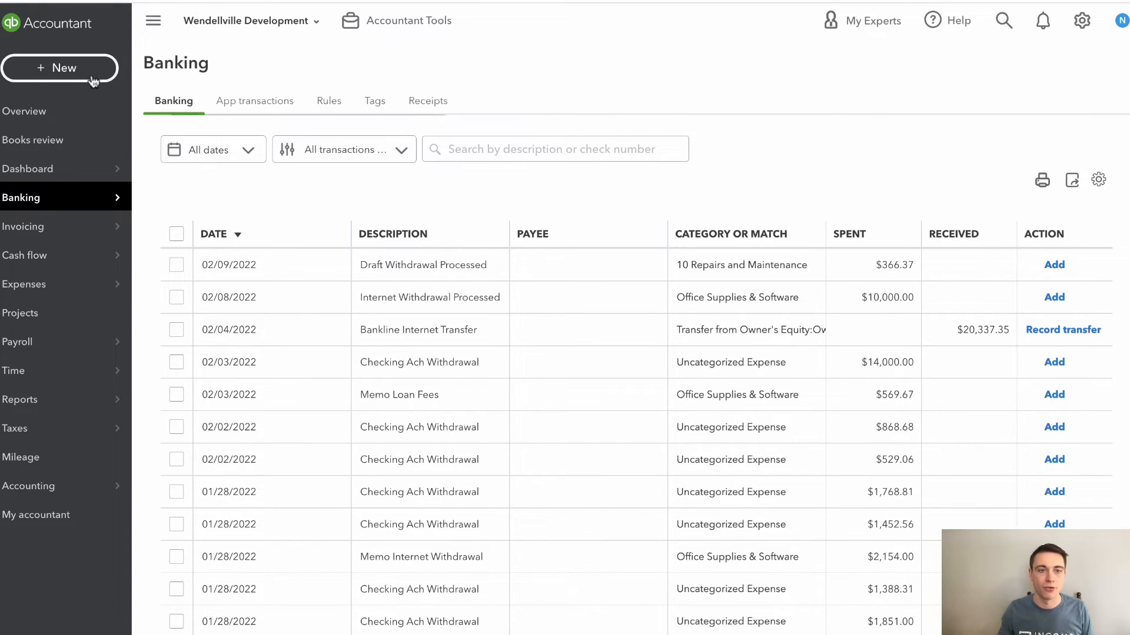
click(59, 68)
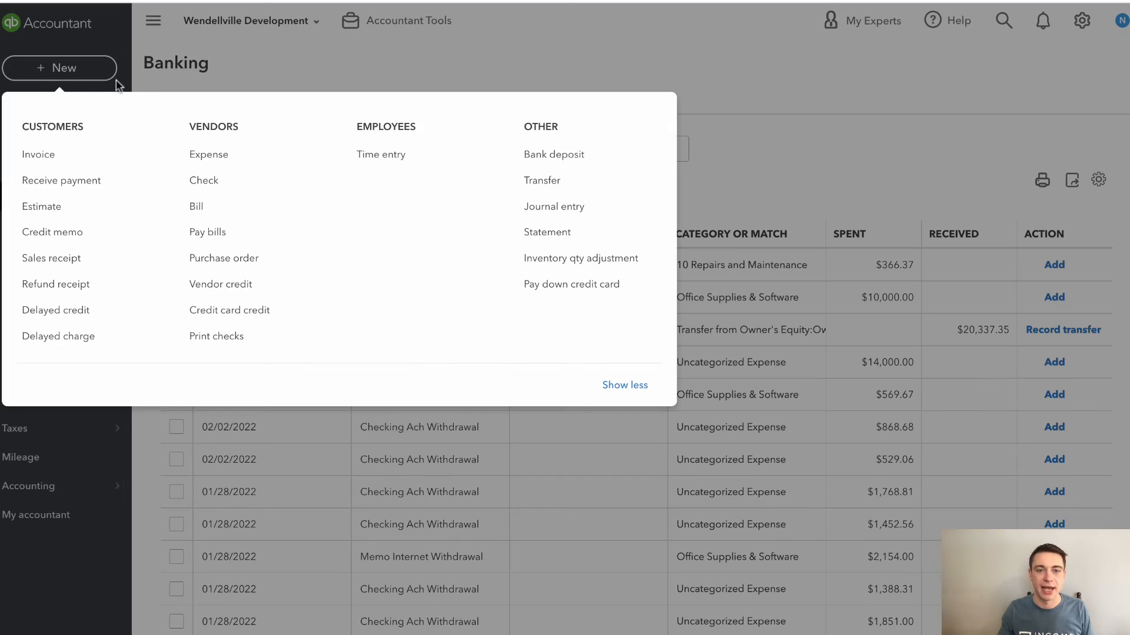
click(203, 216)
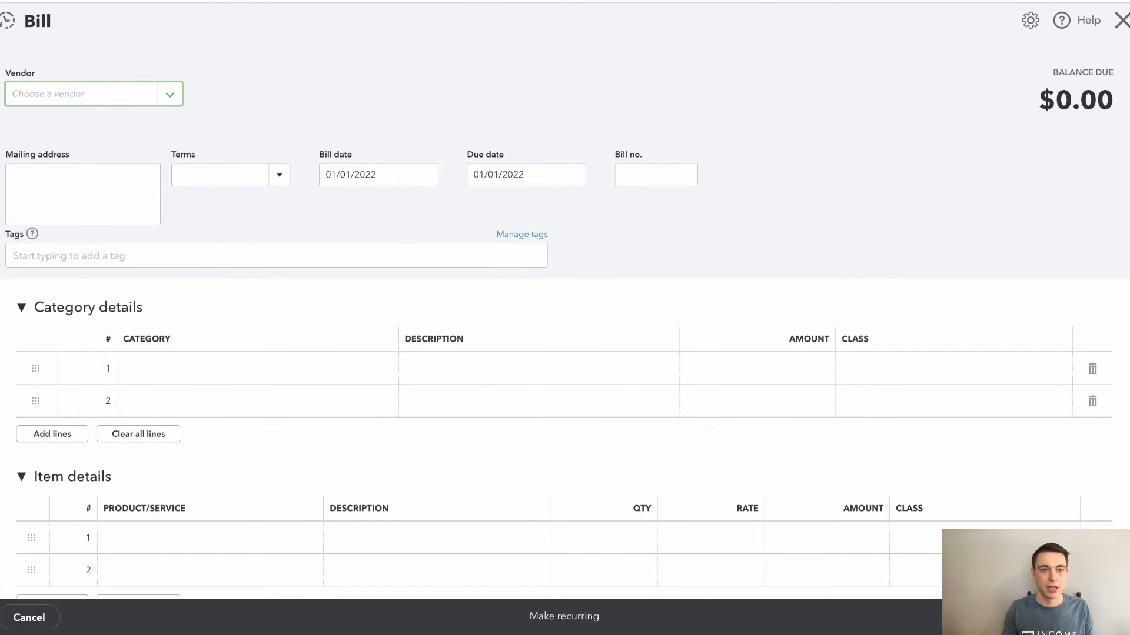
text(MODER)
click(118, 156)
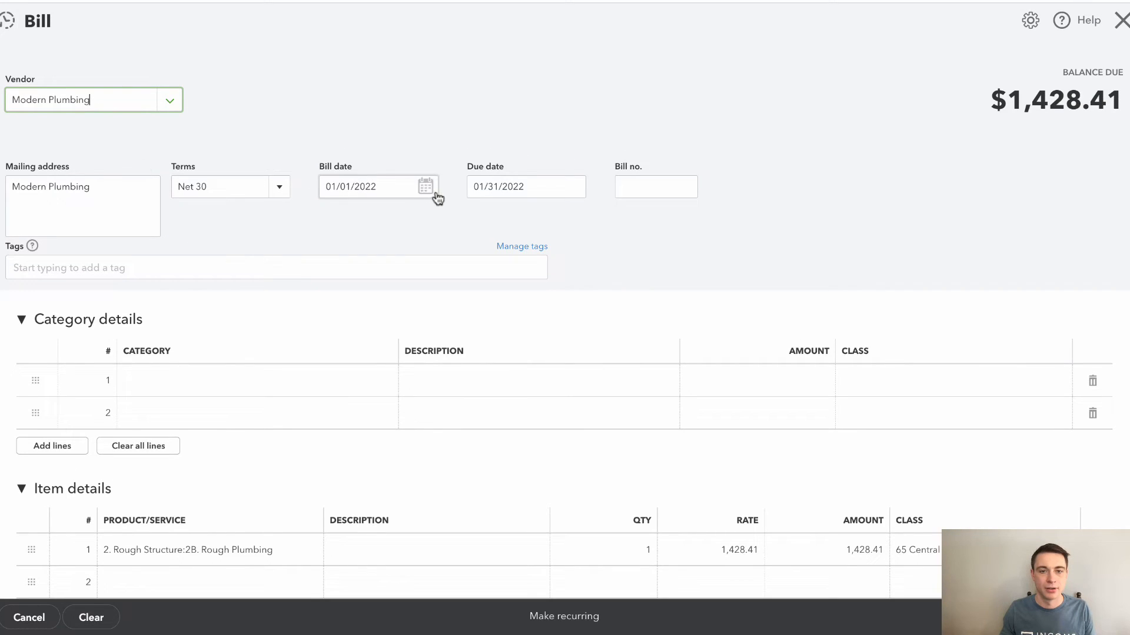
Step: Set the Rough Plumbing item's rate to 6,500 and save the Modern Plumbing bill
scroll(295, 328, down, 1)
scroll(296, 328, down, 1)
click(702, 462)
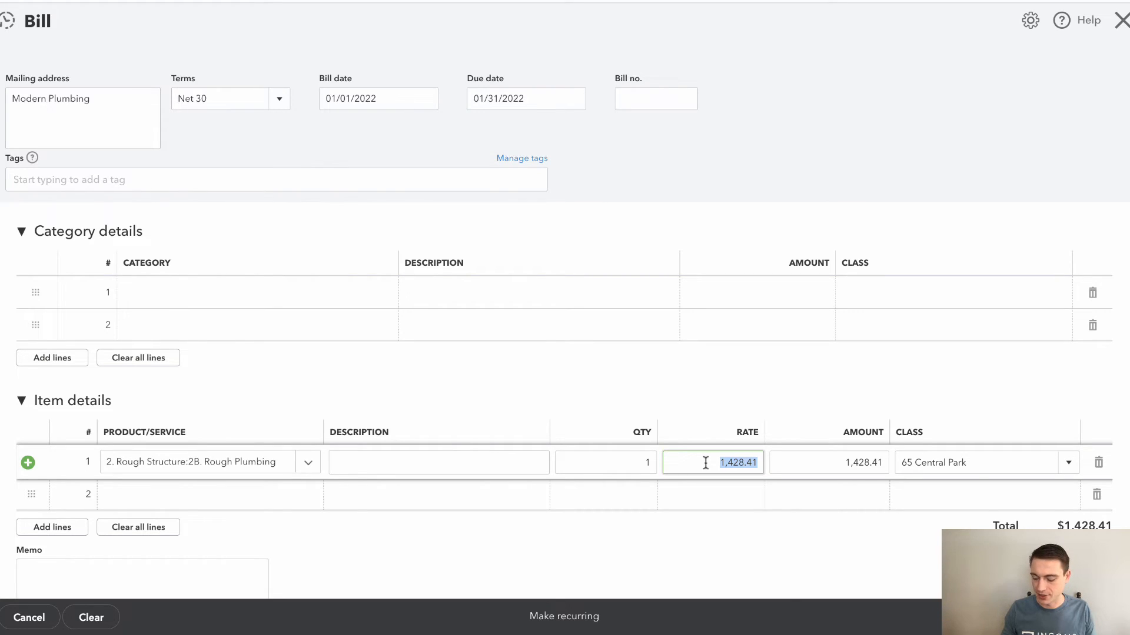
text(6,500)
key(Tab)
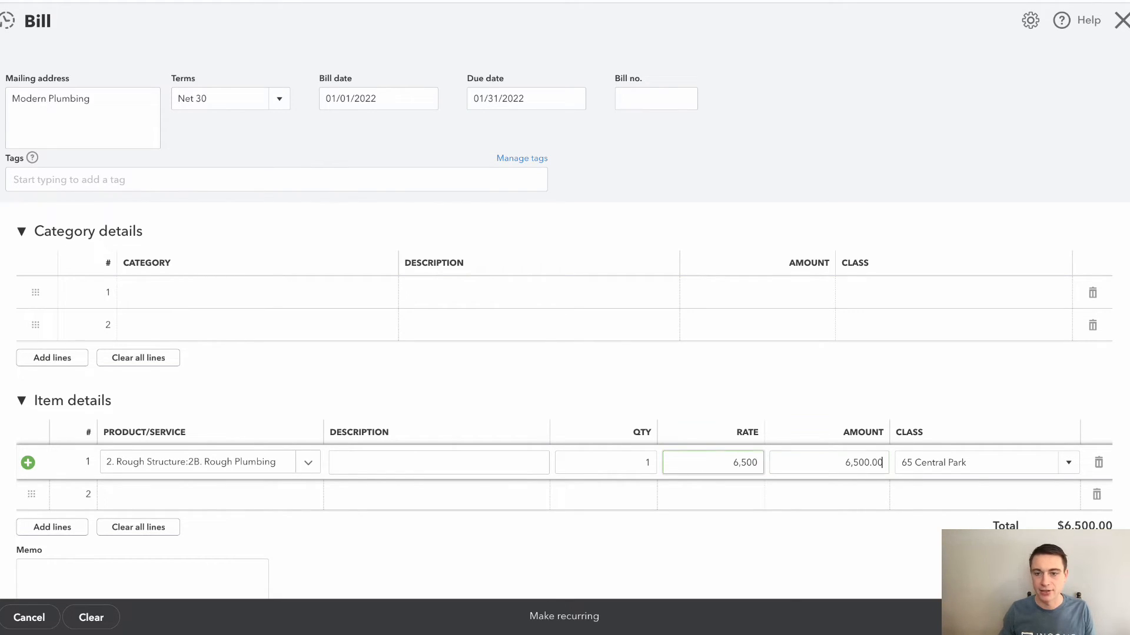
click(1047, 617)
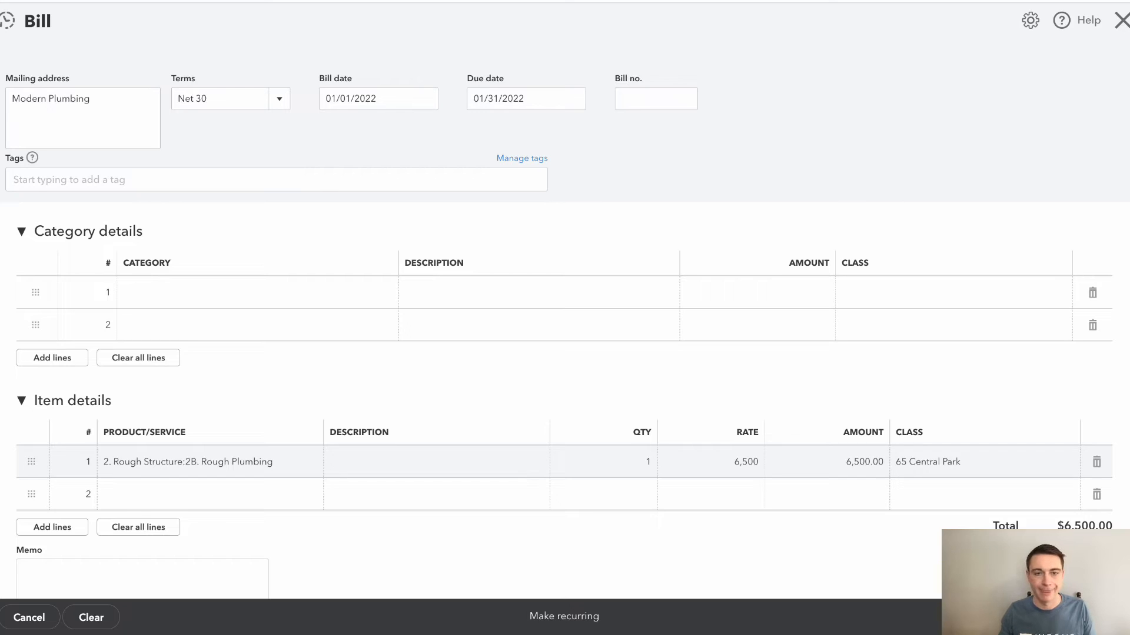
Step: Copy the saved Modern Plumbing bill and set the copy's Rough Plumbing rate to 7,500
click(607, 615)
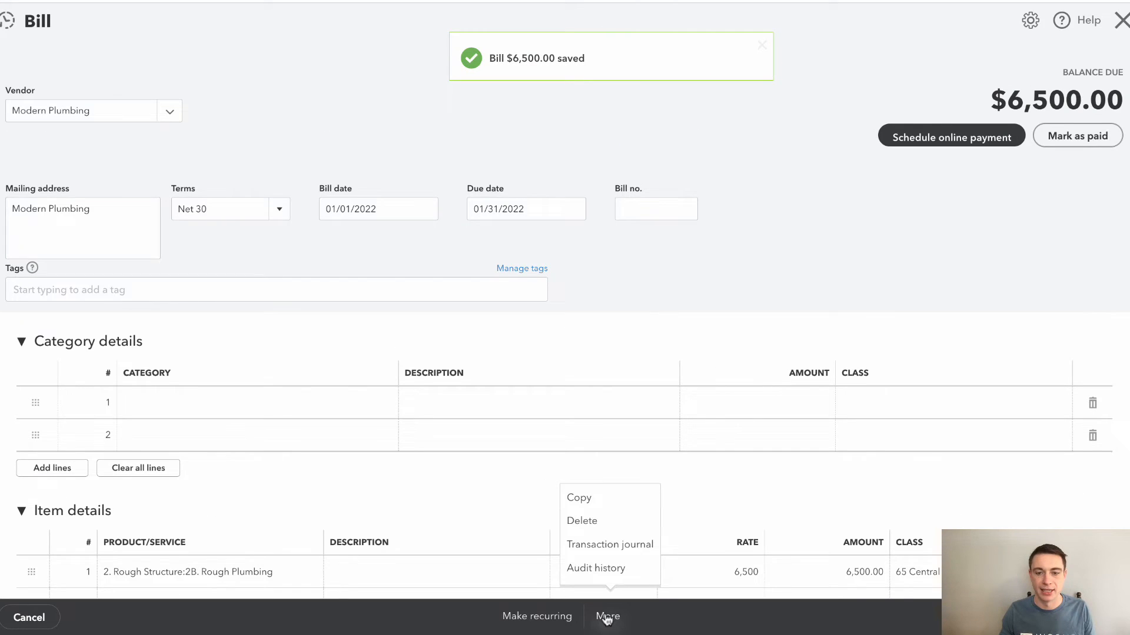
click(603, 506)
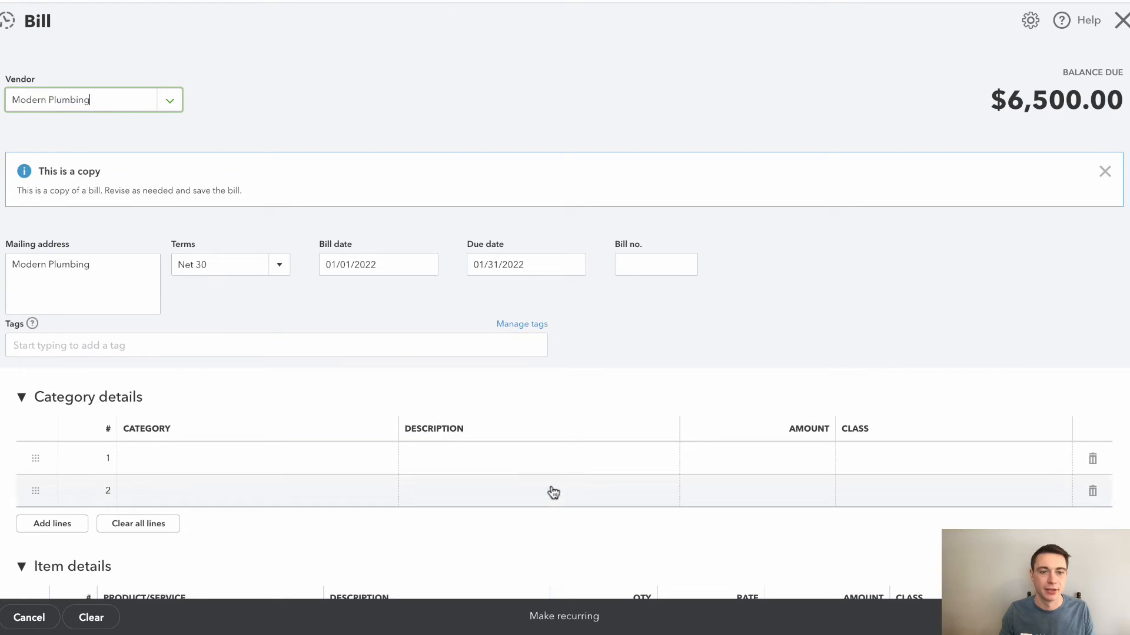
scroll(258, 303, down, 4)
click(740, 429)
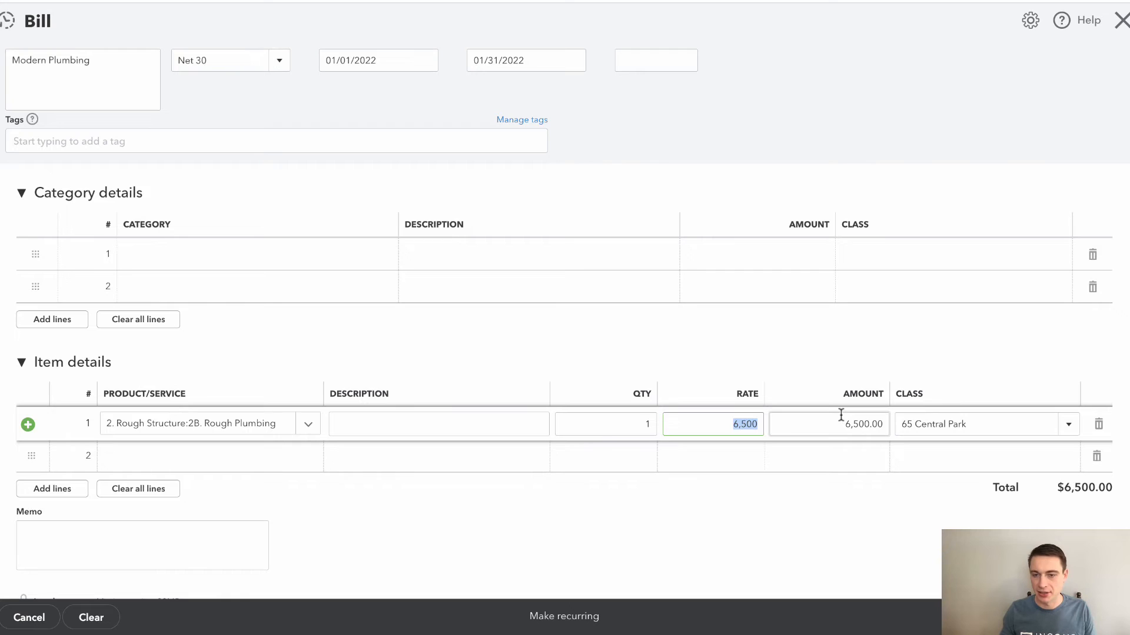
text(7,)
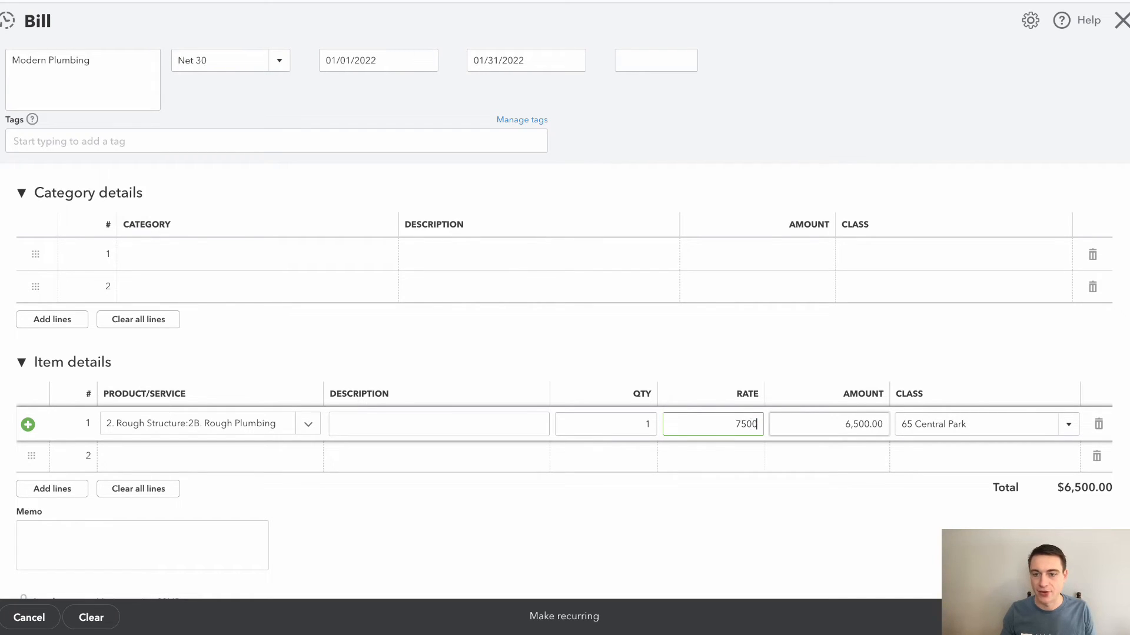
text(500)
key(Tab)
key(Tab)
Step: Change the copied bill's item class to 122 Buffalo, save the bill and close it
click(1069, 425)
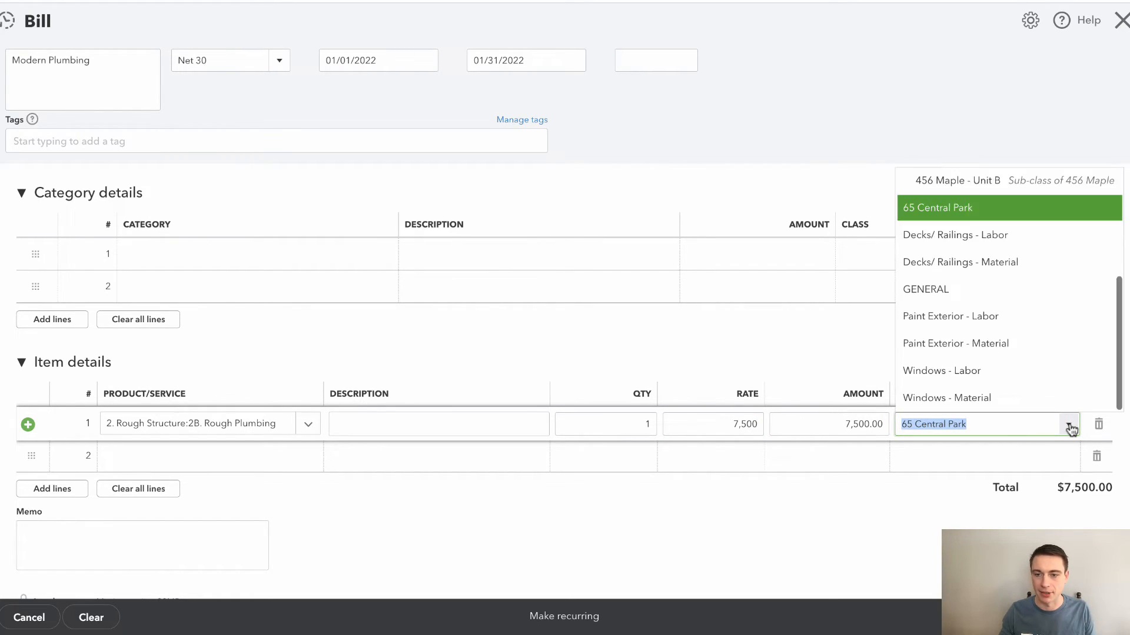
scroll(1000, 288, up, 5)
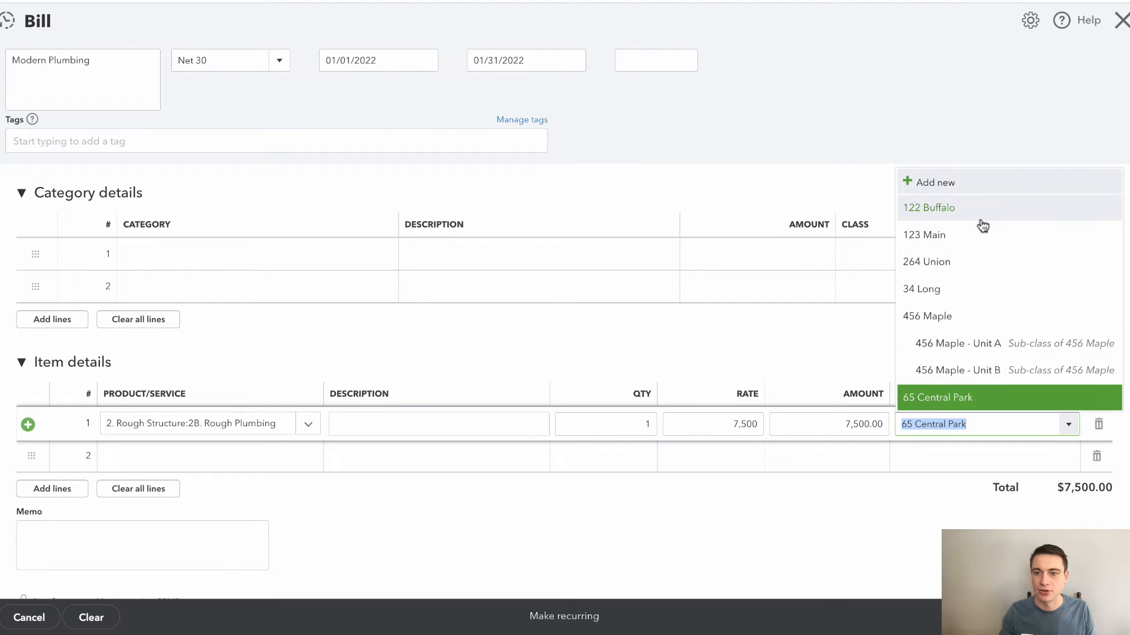
click(979, 213)
click(824, 522)
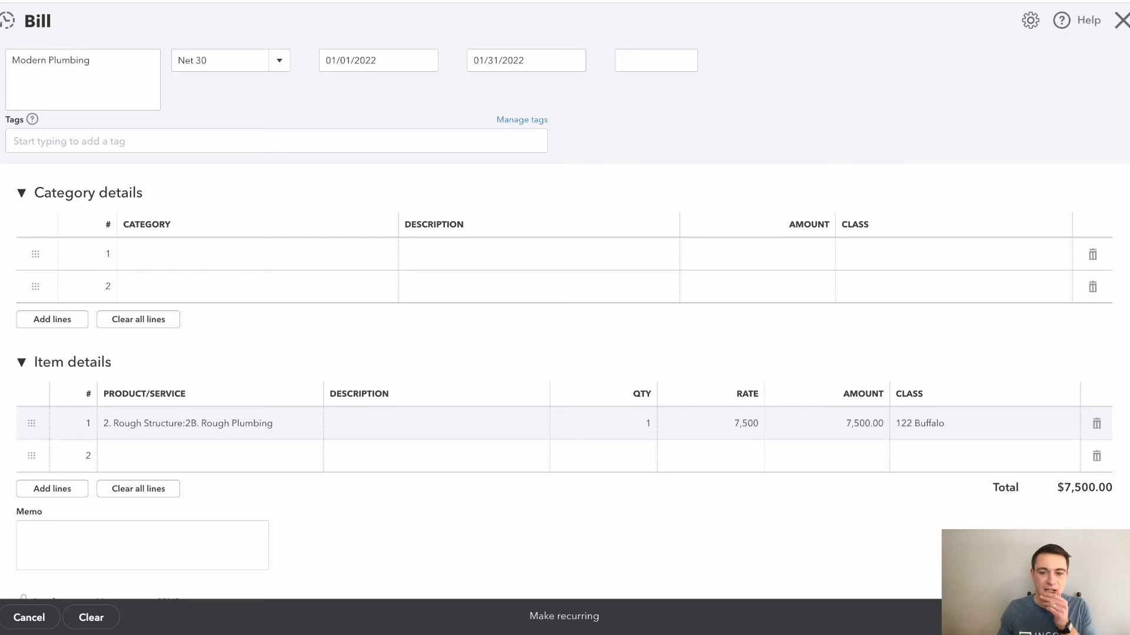
click(1120, 23)
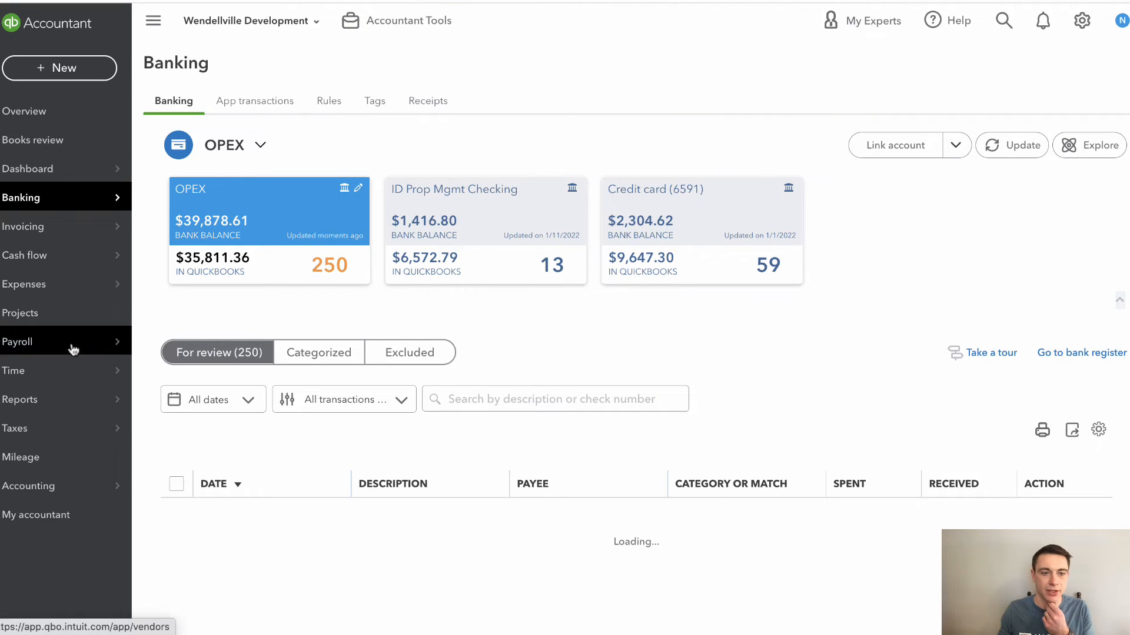
Step: View the business dashboard, then filter the vendors to overdue bills and review Modern Plumbing's transaction list
click(34, 169)
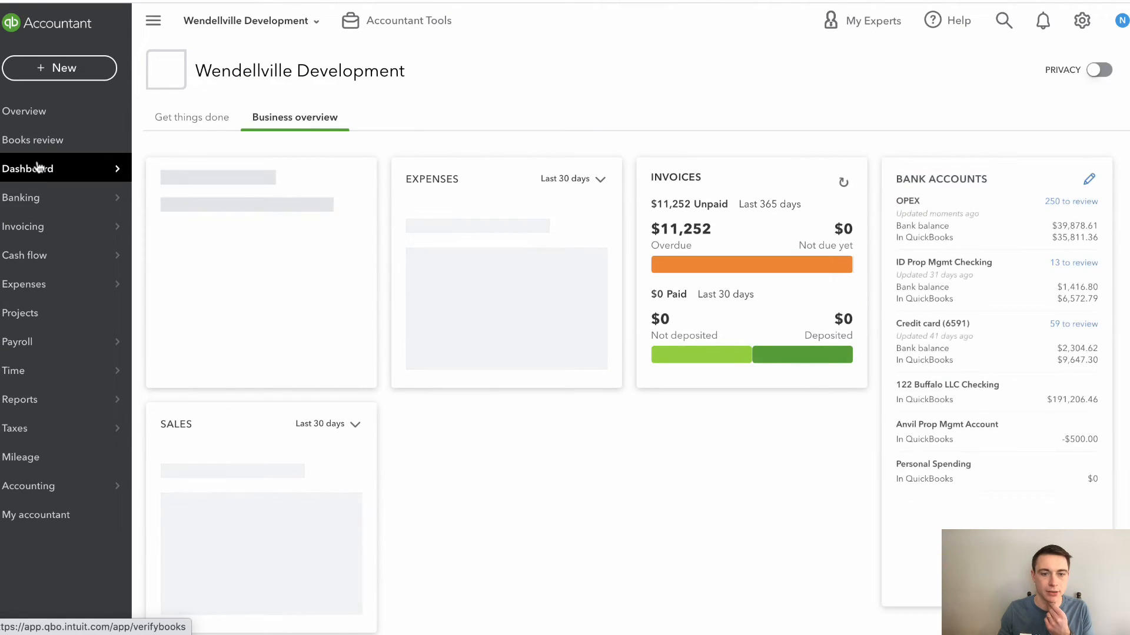
scroll(533, 402, down, 3)
scroll(533, 403, up, 3)
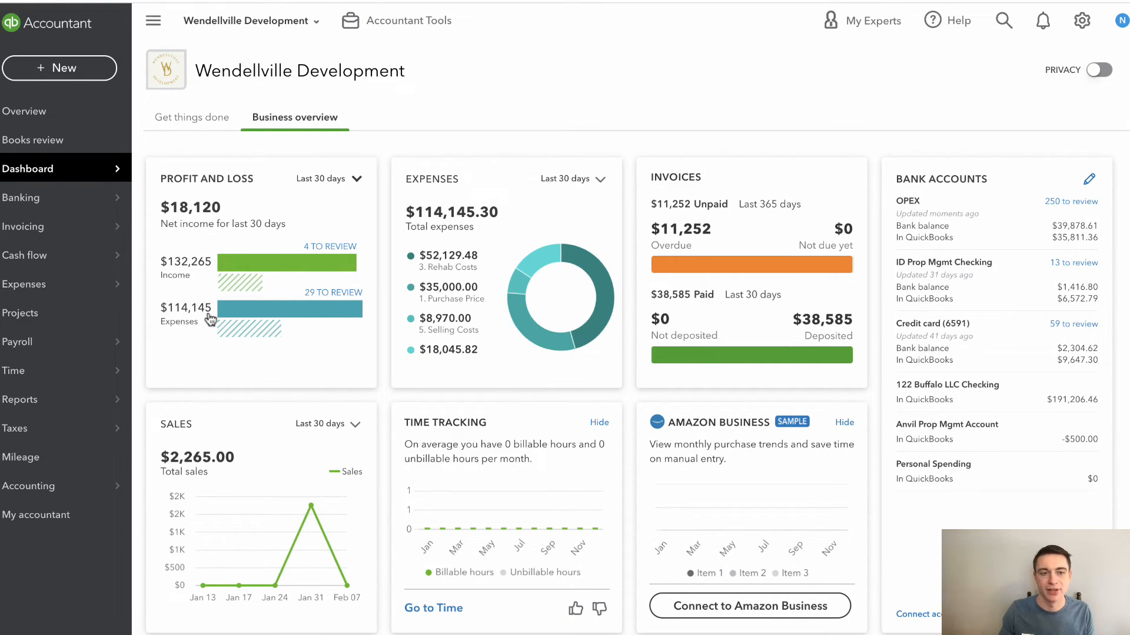
click(210, 319)
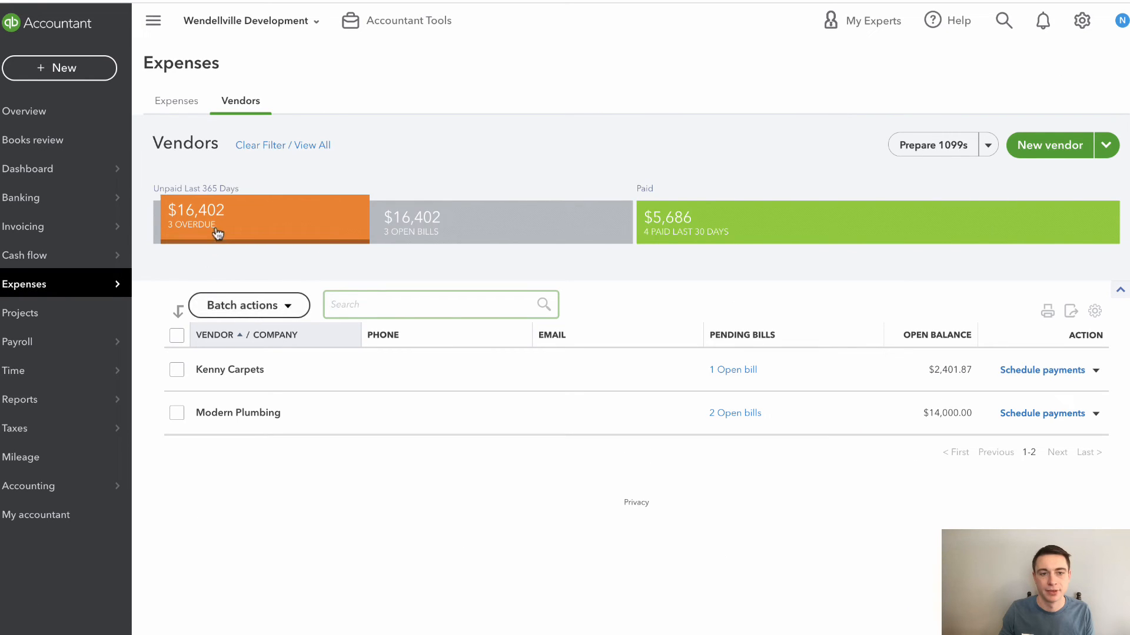
click(216, 226)
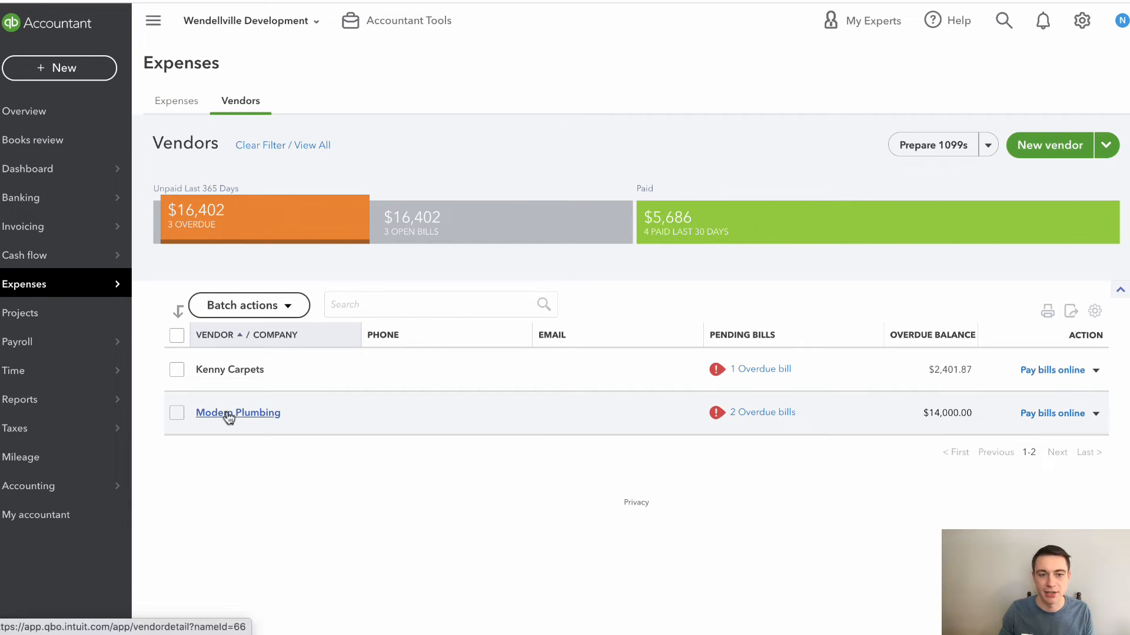
click(228, 415)
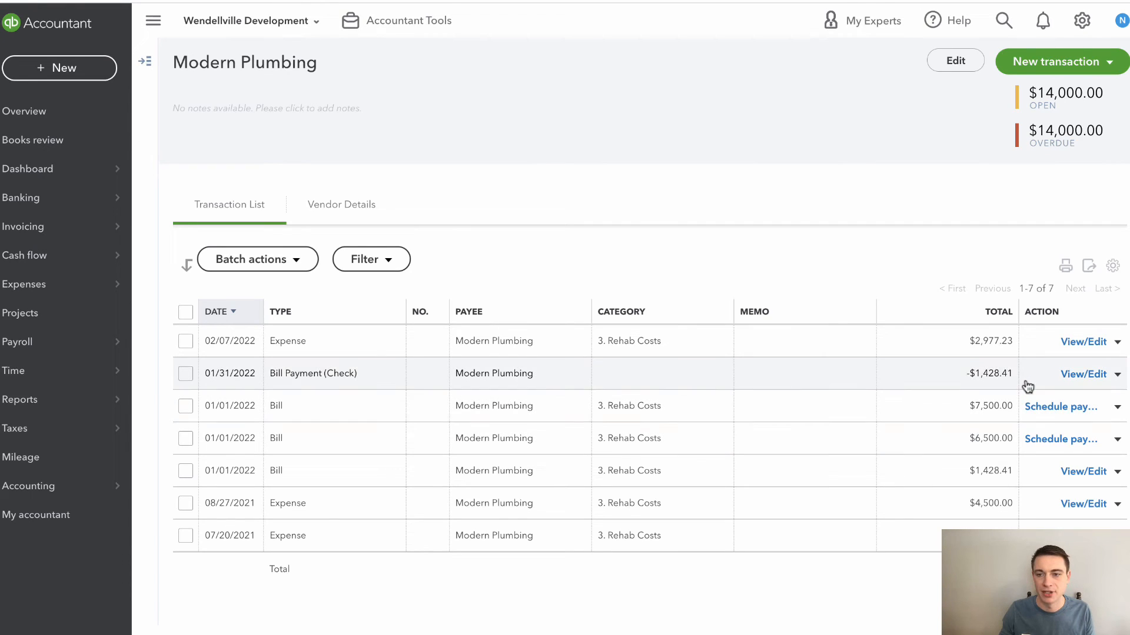
click(1069, 71)
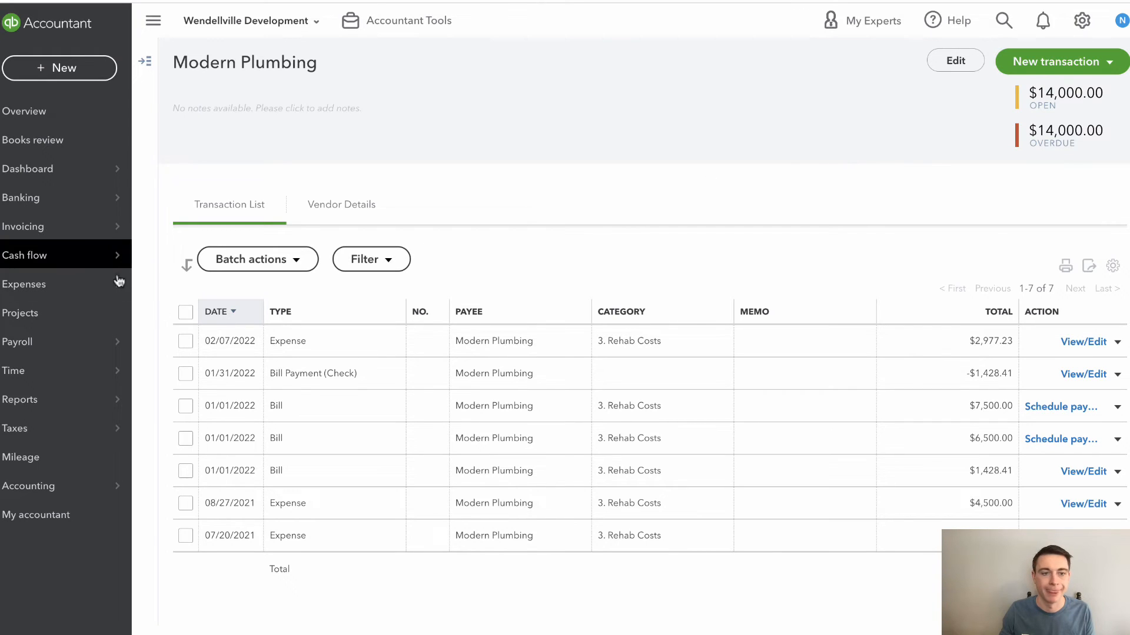
Step: Match the OPEX account's 02/03/2022 Checking Ach Withdrawal of $14,000.00 to the two open Modern Plumbing bills
mouse_move(68, 200)
click(203, 197)
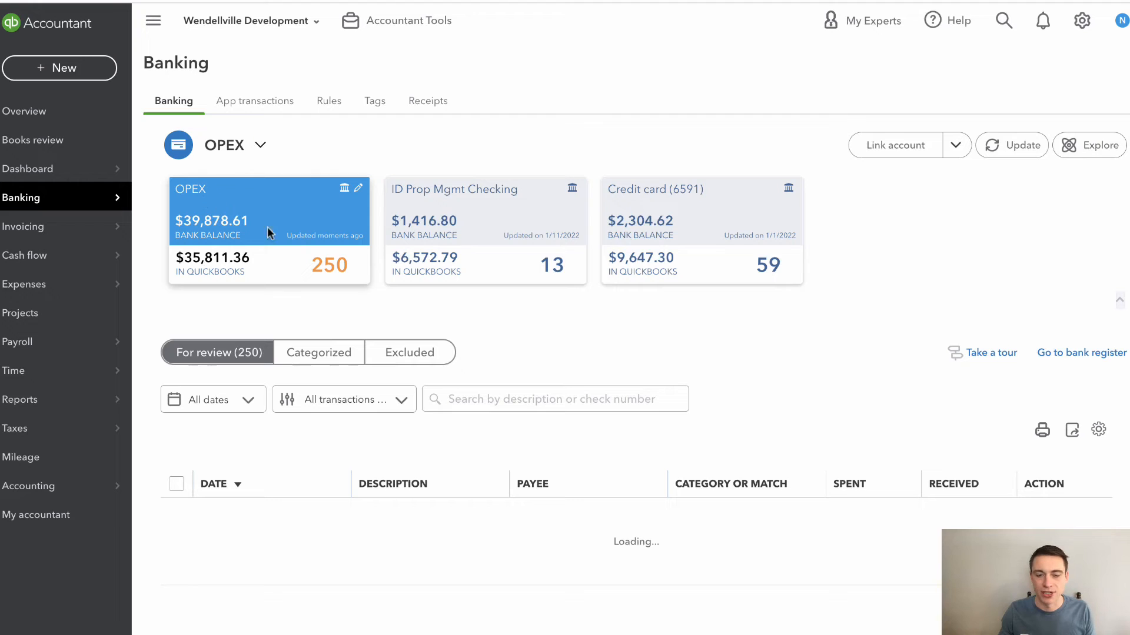
scroll(772, 379, down, 1)
scroll(771, 374, down, 3)
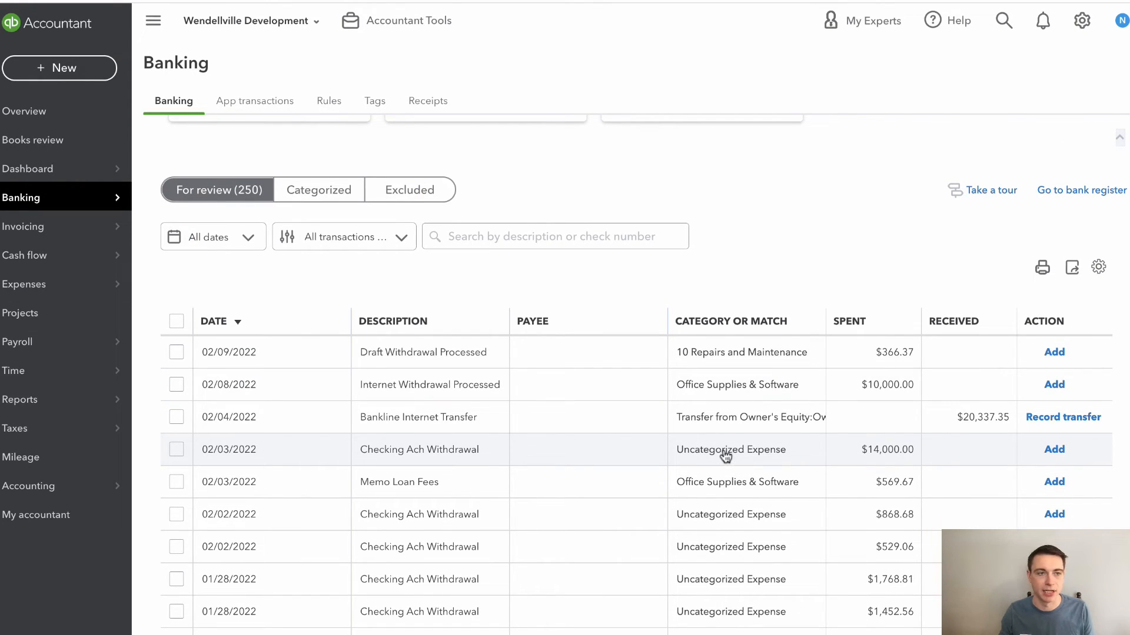
click(436, 459)
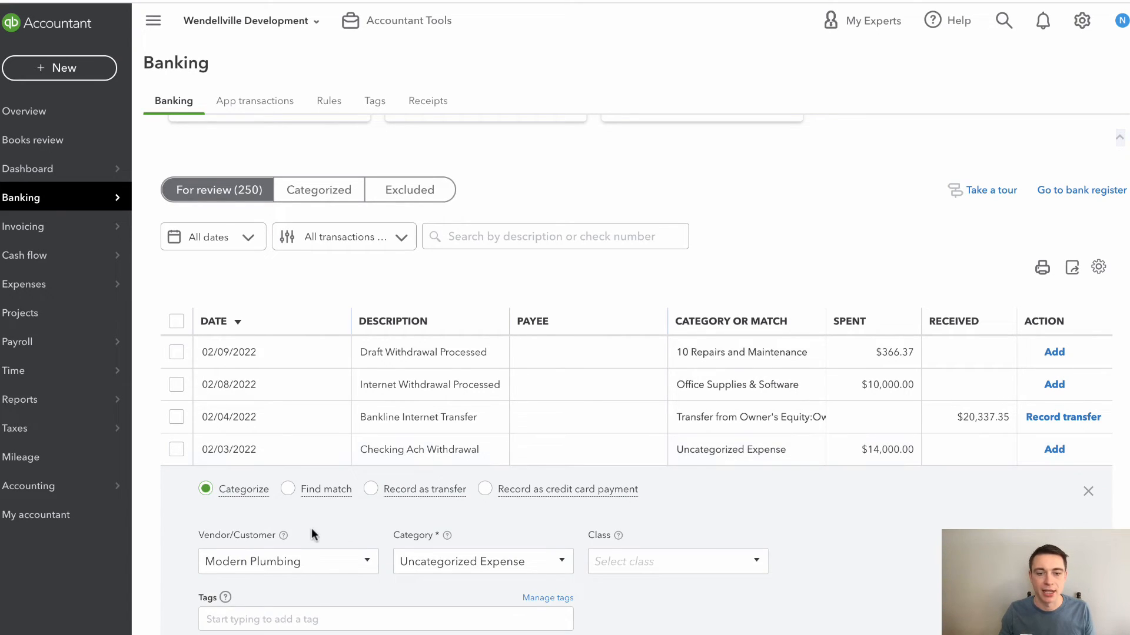
click(285, 492)
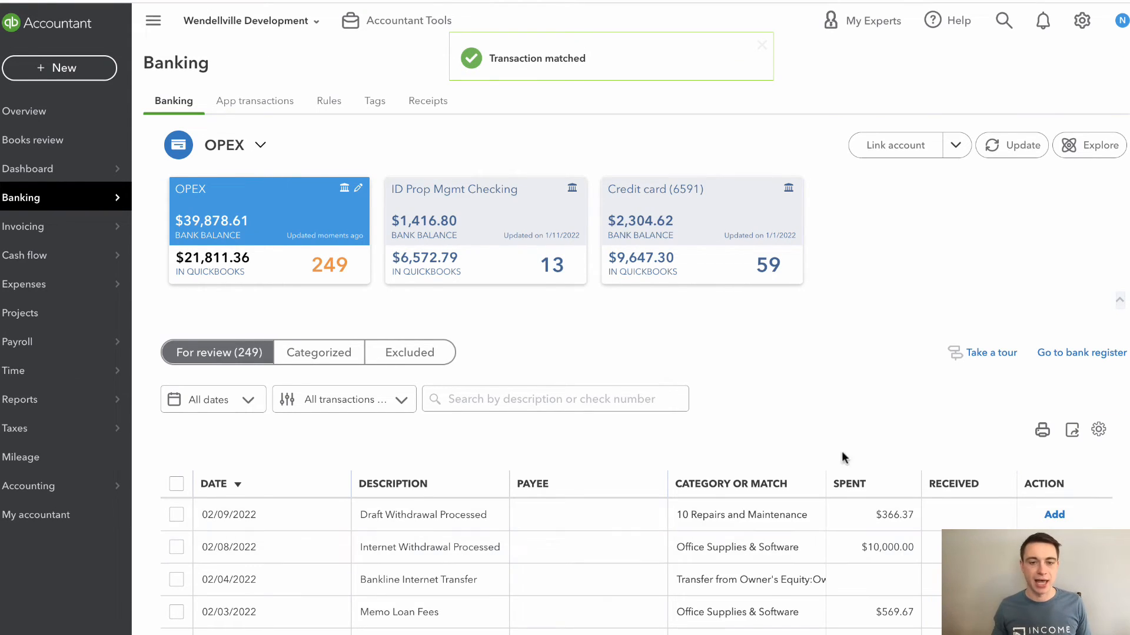
Step: Open the 02/03/2022 Memo Loan Fees transaction and review its options for categorizing, matching, transferring or paying a credit card
scroll(811, 433, down, 3)
scroll(806, 442, down, 1)
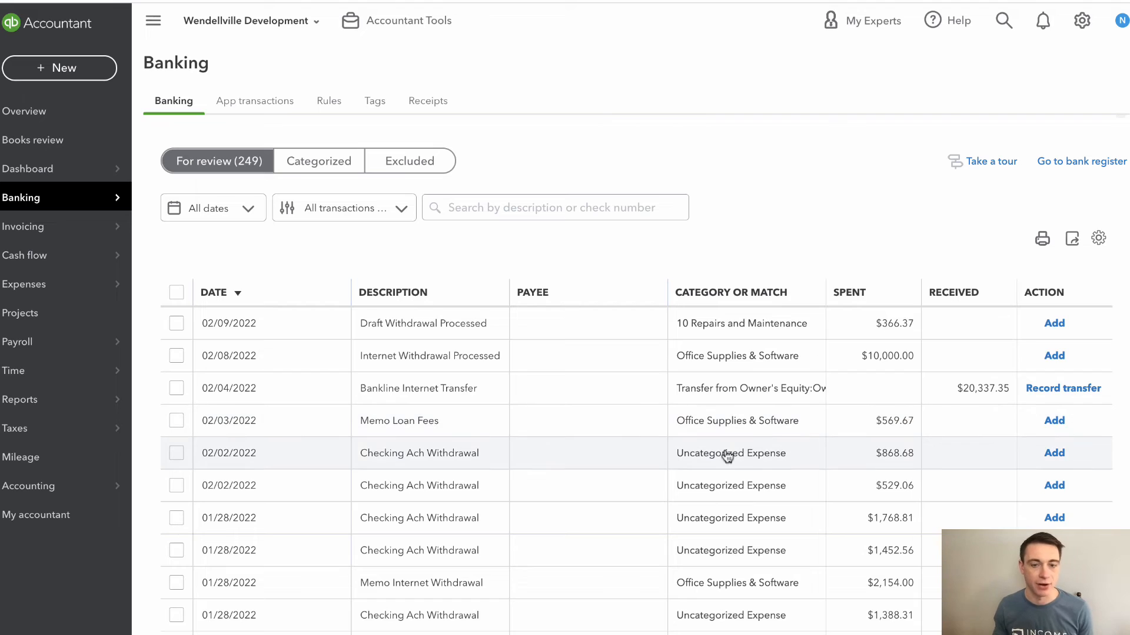
scroll(448, 438, down, 1)
click(428, 383)
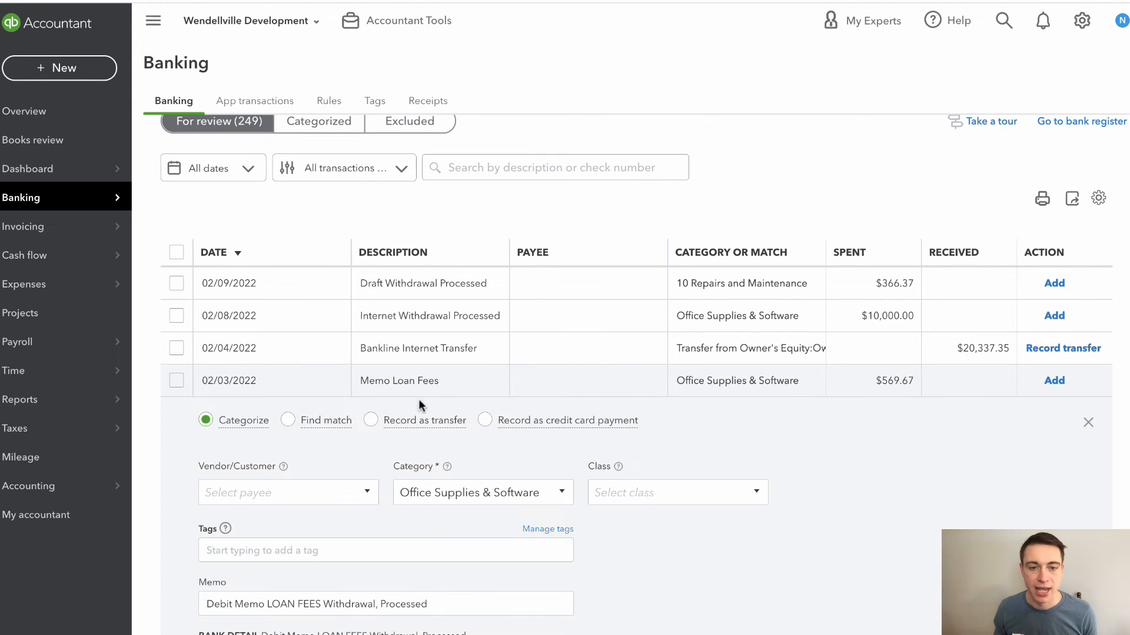
click(205, 420)
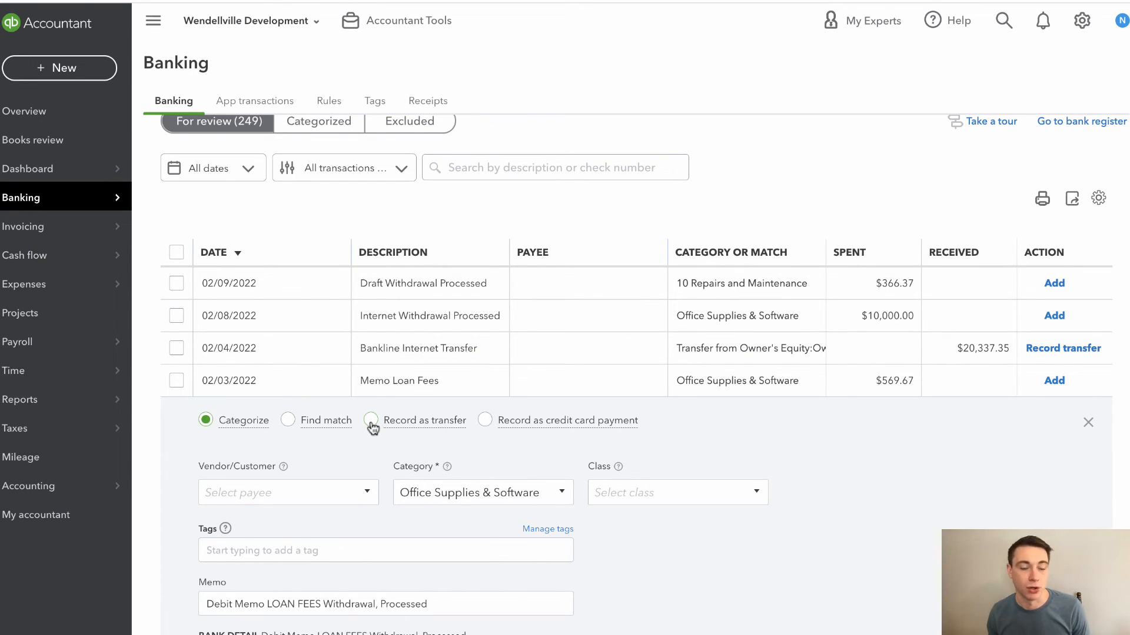
mouse_move(502, 424)
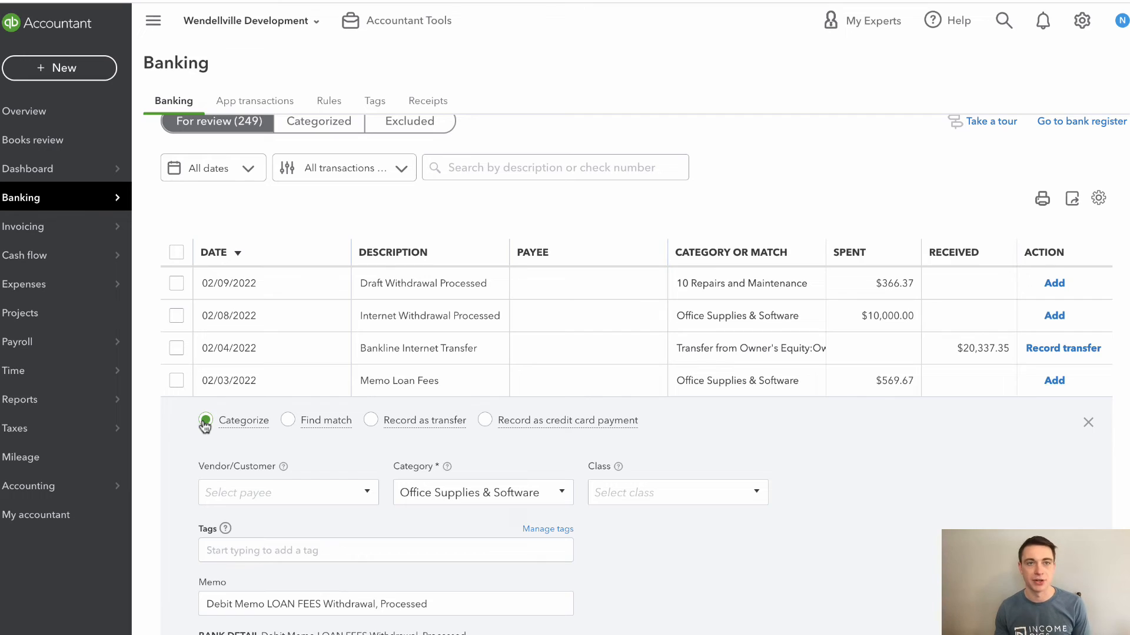
Step: Set up the 02/08/2022 Internet Withdrawal of $10,000.00 as a credit card payment to the company's credit card account
click(419, 327)
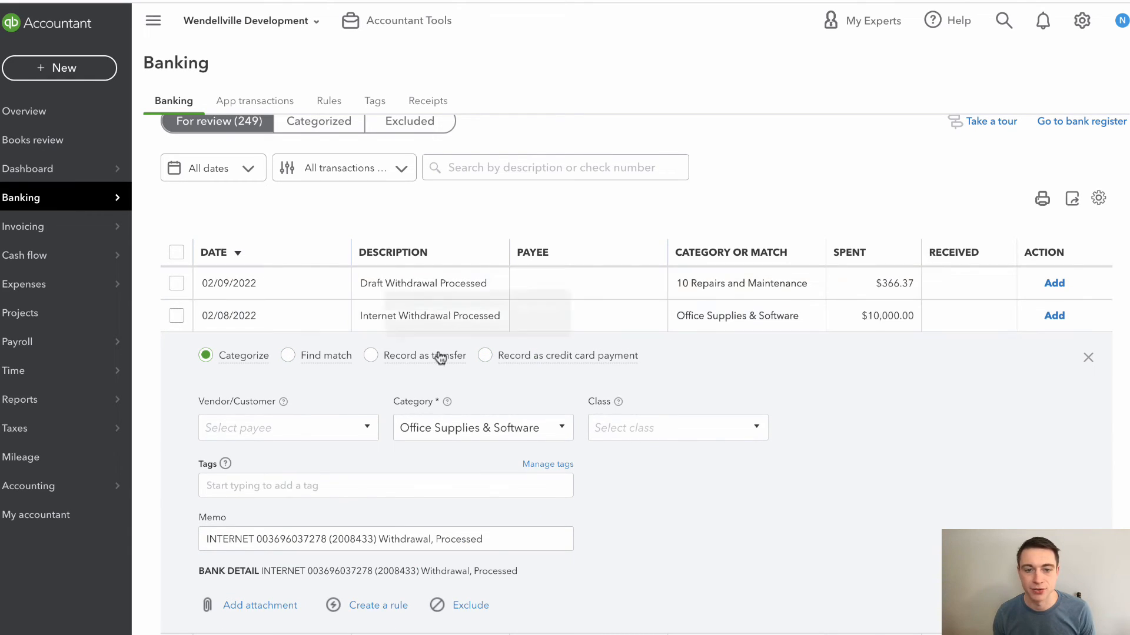
click(485, 356)
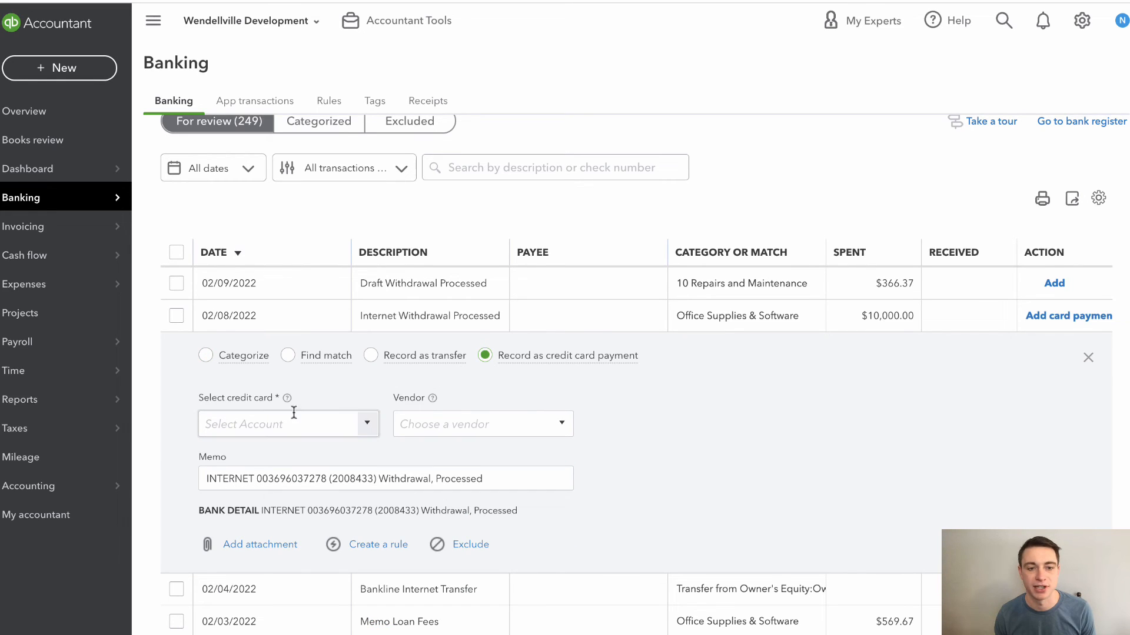
click(368, 423)
click(317, 488)
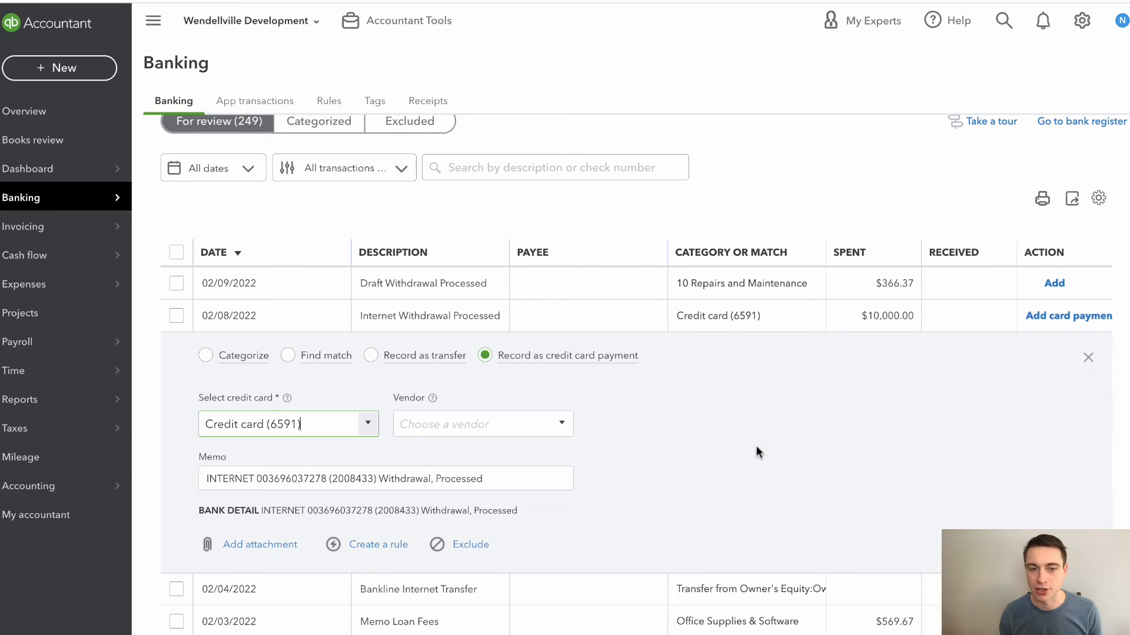
Step: Change the 02/08/2022 Internet Withdrawal to a transfer to the ID Prop Mgmt Checking account
click(372, 357)
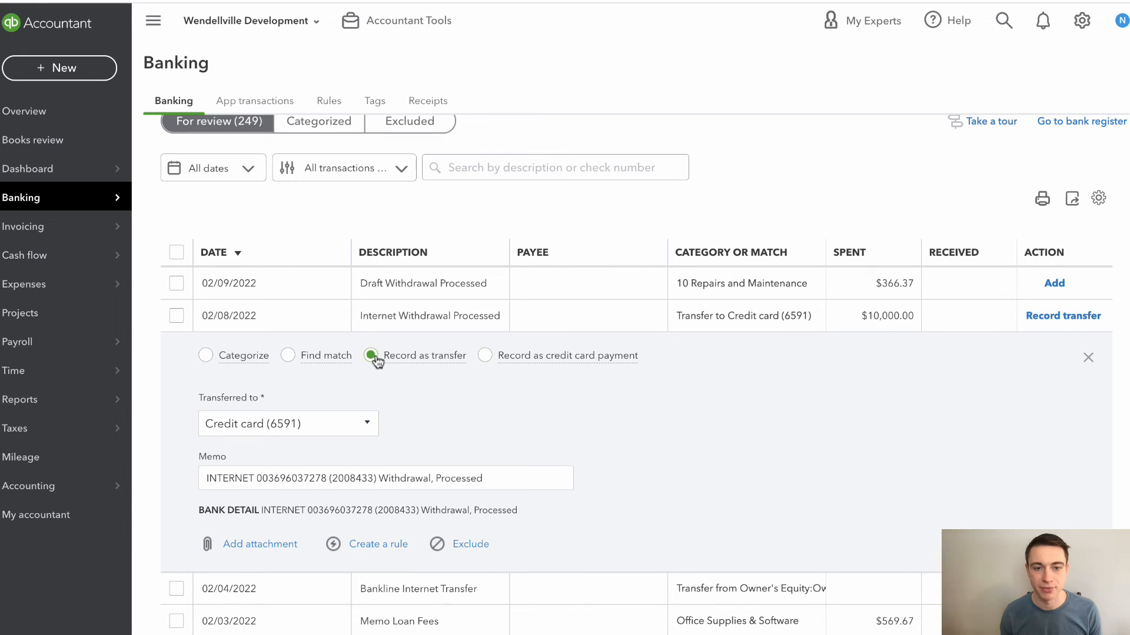
click(361, 427)
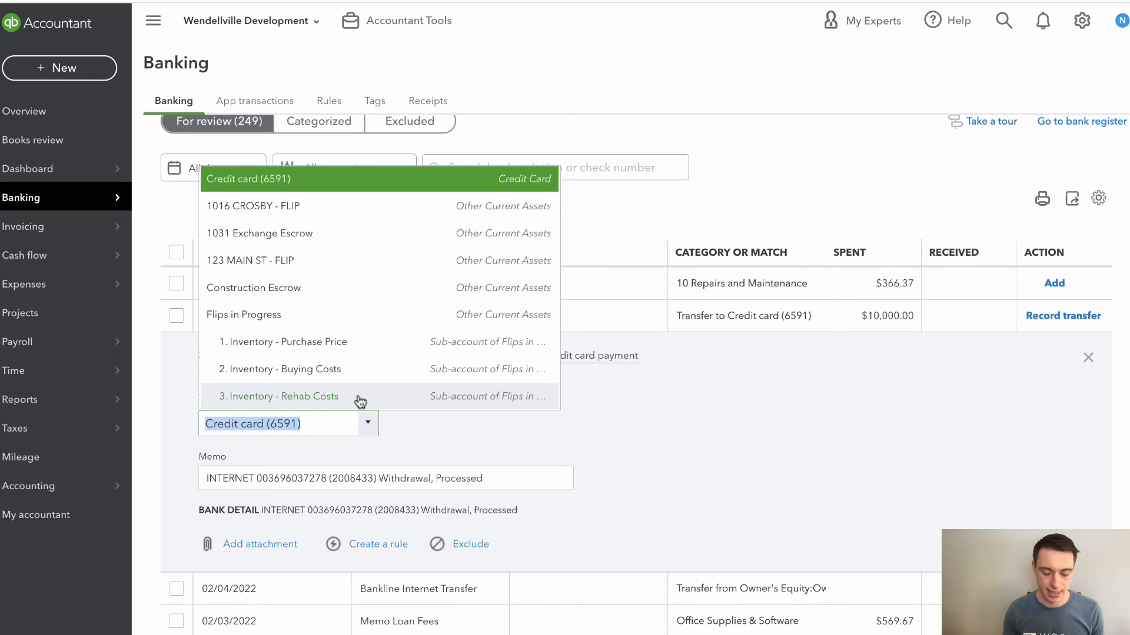
text(ID Prop Mgmt Checking)
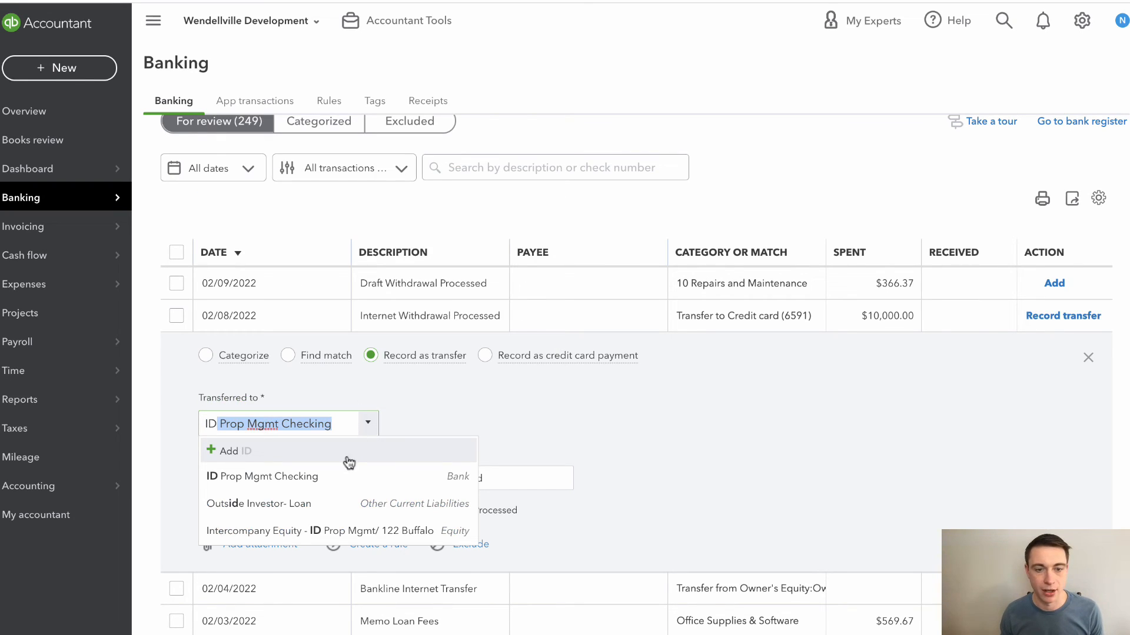
click(336, 477)
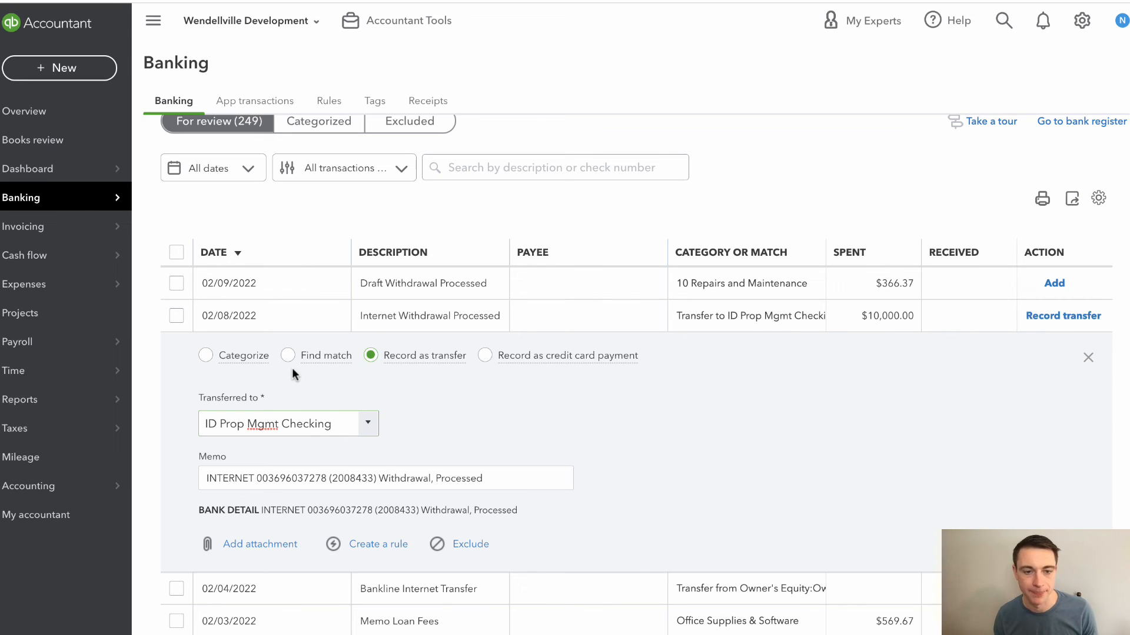
Step: Start a new journal entry and set its journal date to 01/01/2021
scroll(302, 363, up, 3)
scroll(294, 369, up, 1)
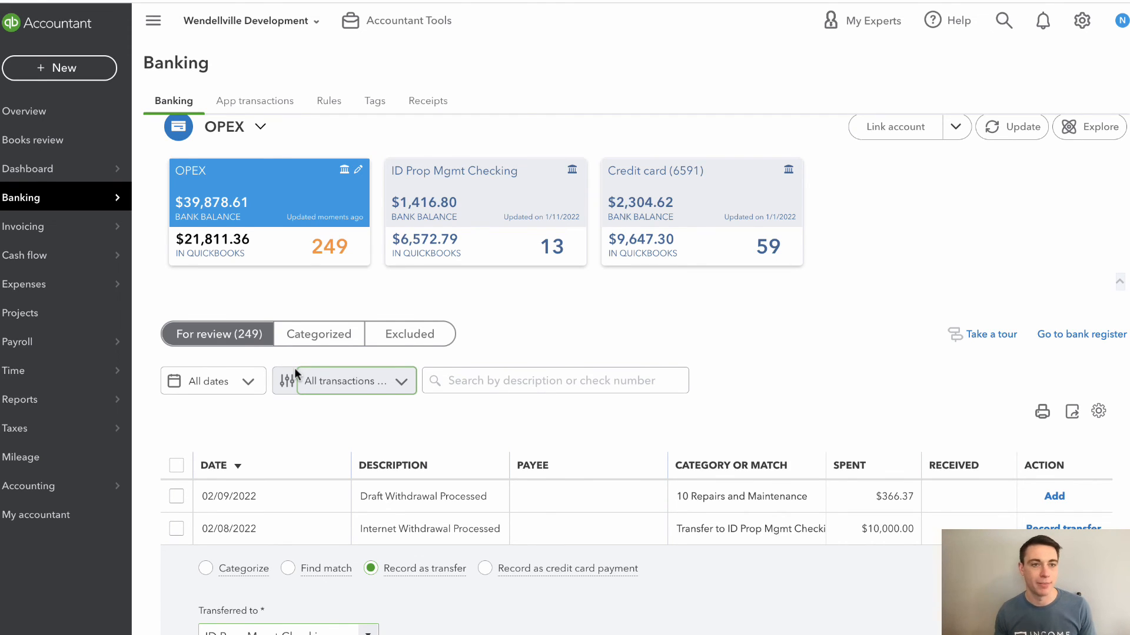
click(108, 72)
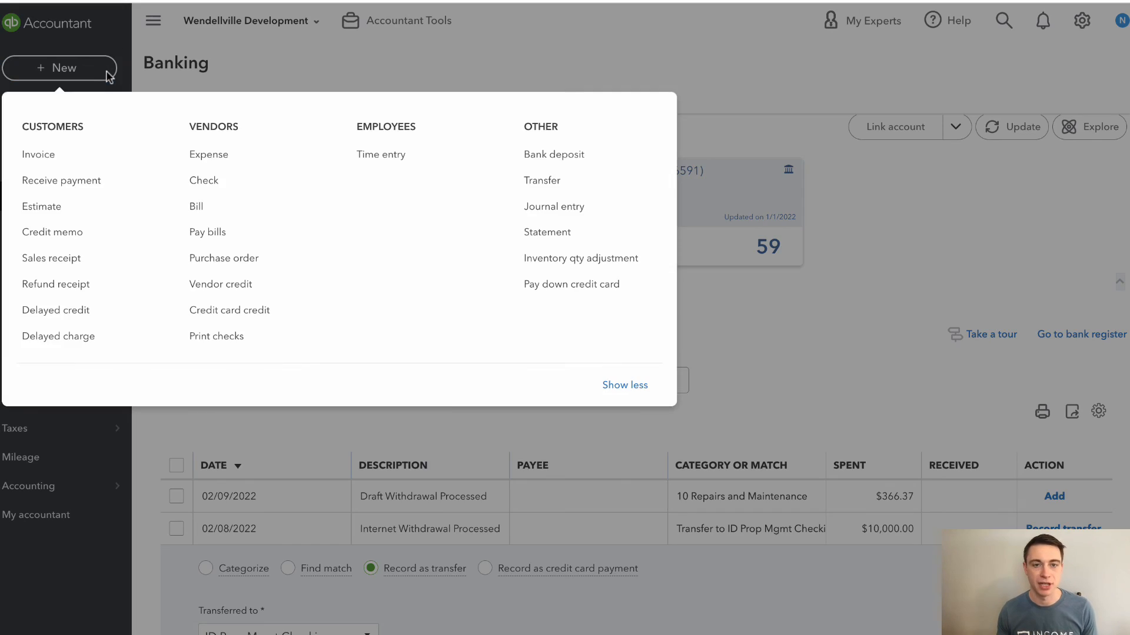
click(556, 208)
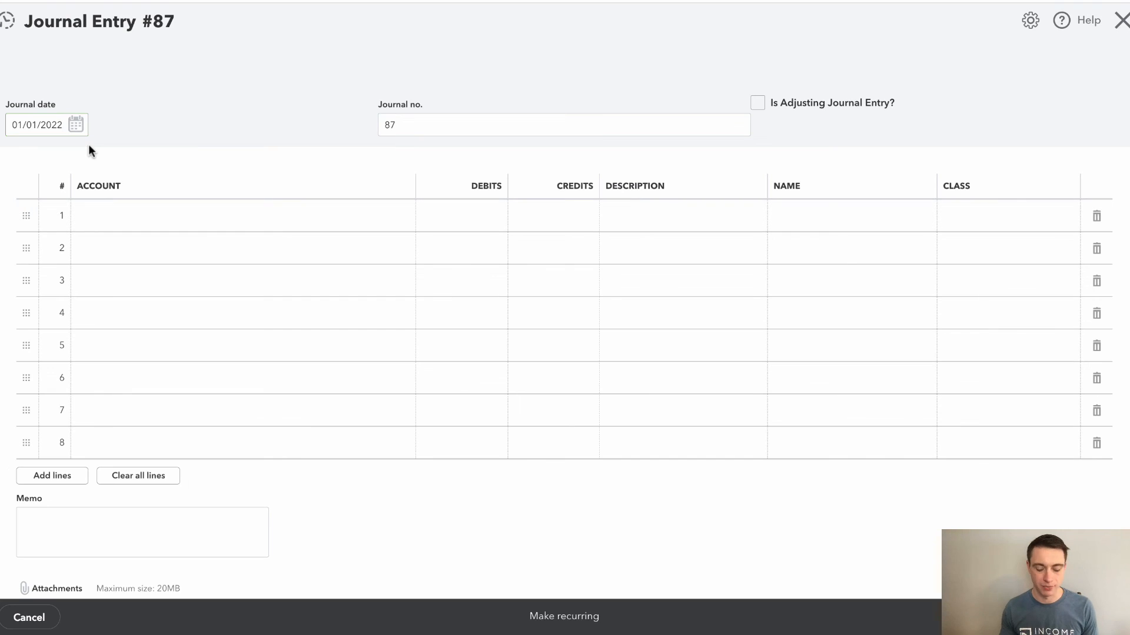
key(ctrl+a)
text(1/01/2021)
click(88, 144)
Step: Fill the journal entry's first line with the OPEX account and a debit of 20,000
click(119, 226)
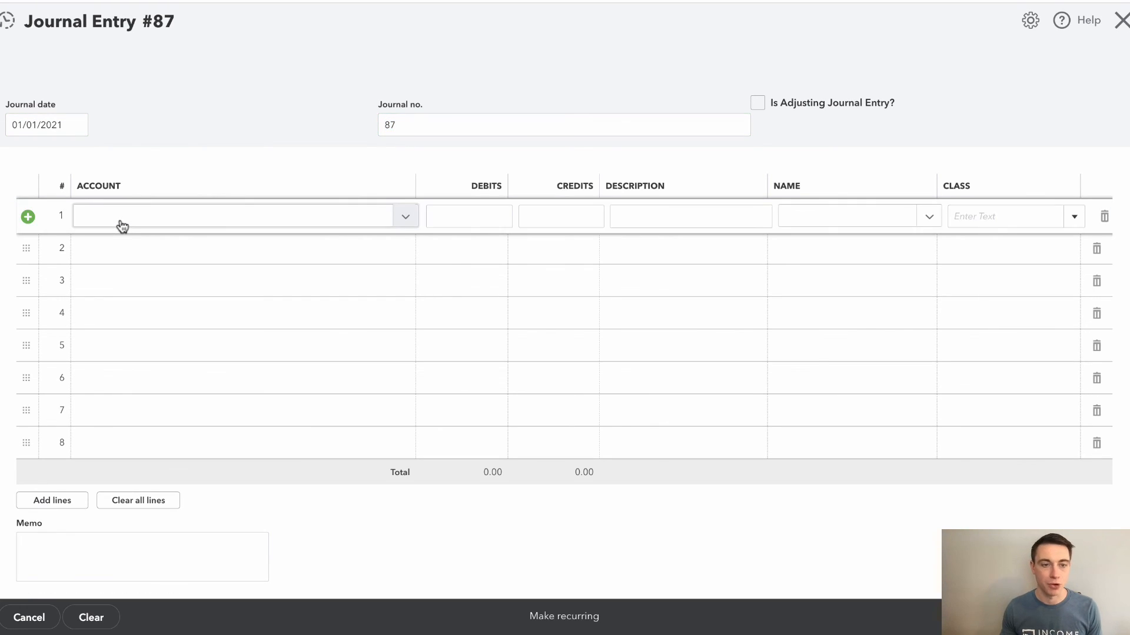
click(121, 226)
text(OPE)
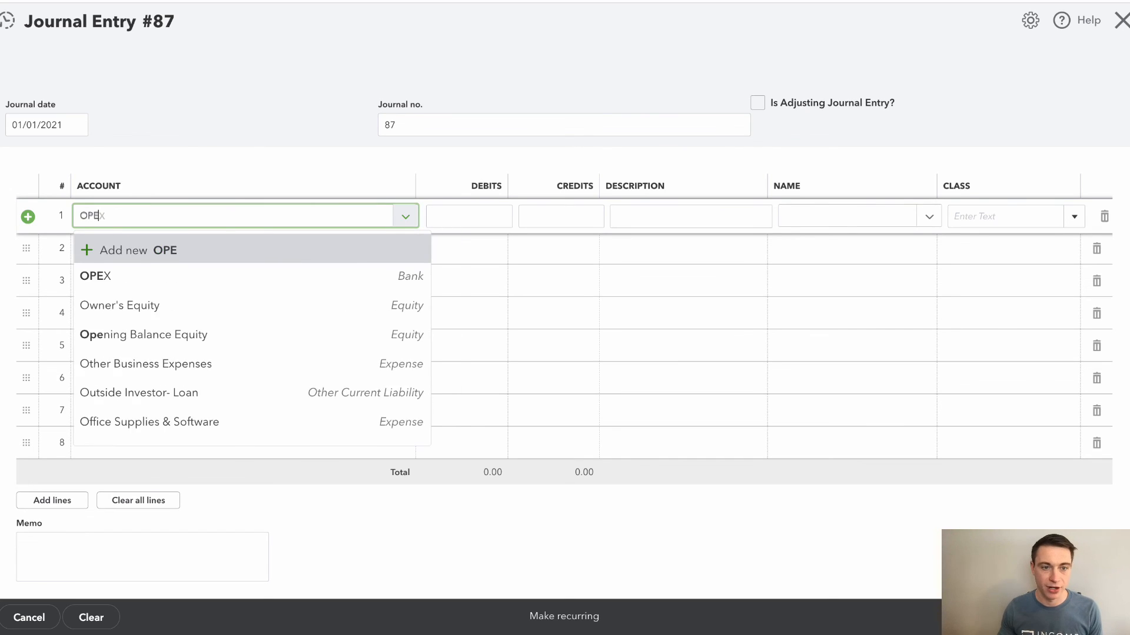
click(117, 277)
click(465, 217)
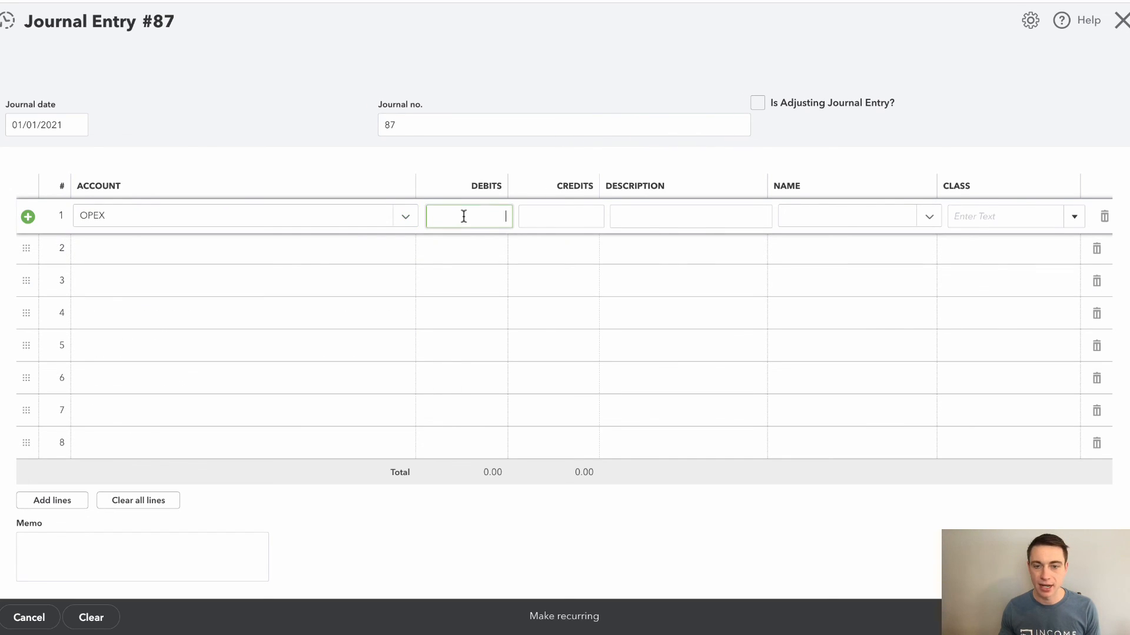
text(20000)
key(Tab)
Step: Assign the offsetting 20,000.00 credit on the second line to Opening Balance Equity and save the journal entry without classes
click(297, 252)
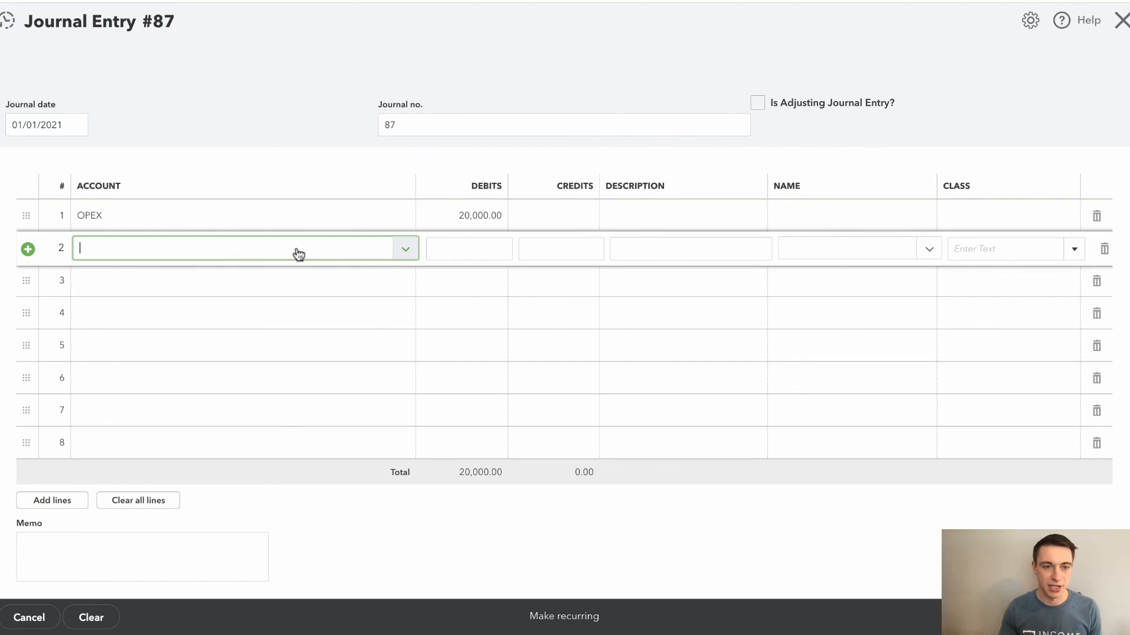
text(OPE)
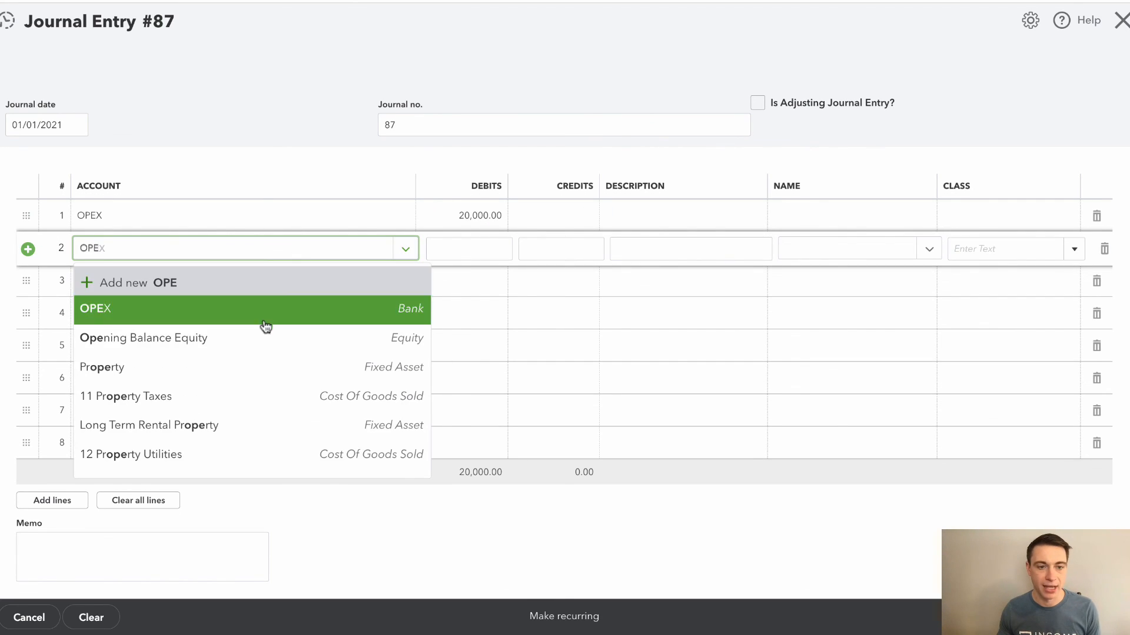
click(259, 339)
click(1053, 616)
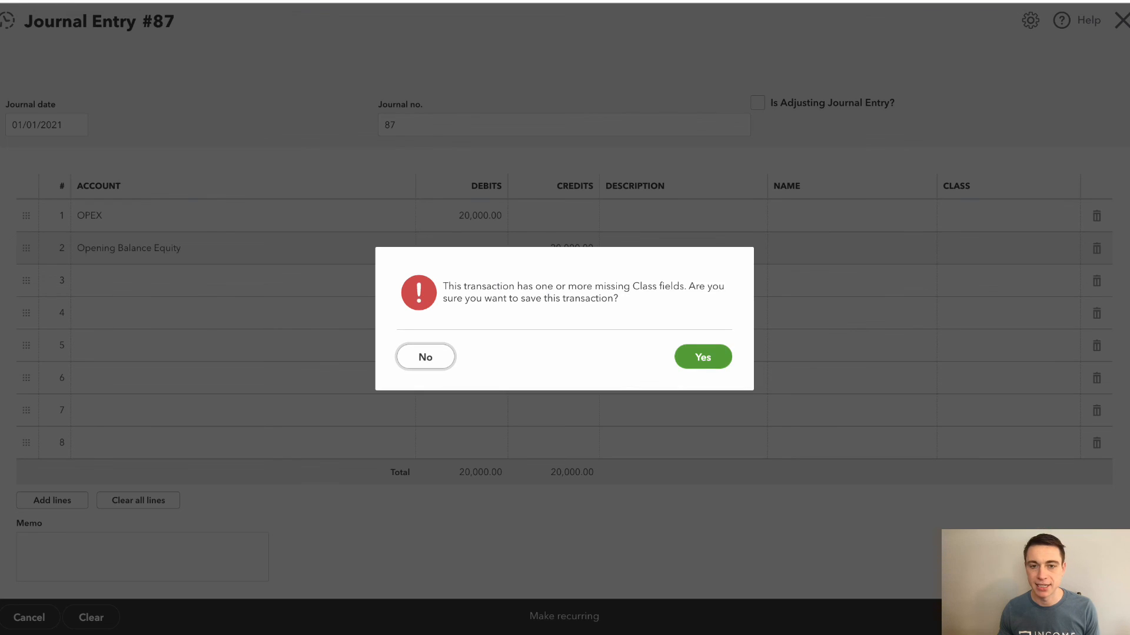
click(699, 357)
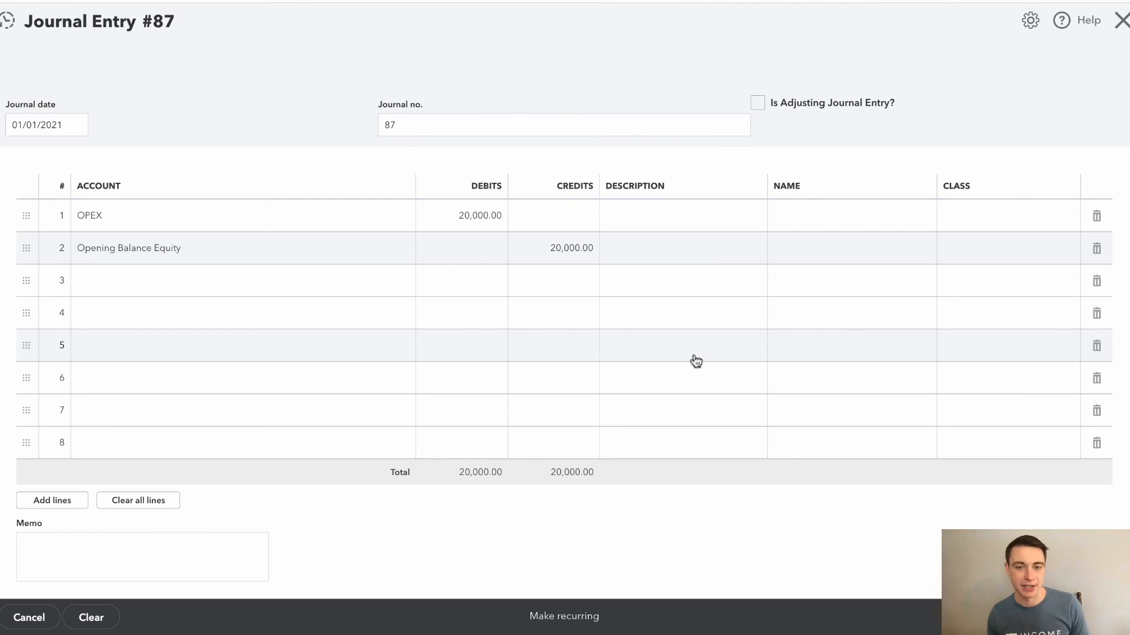